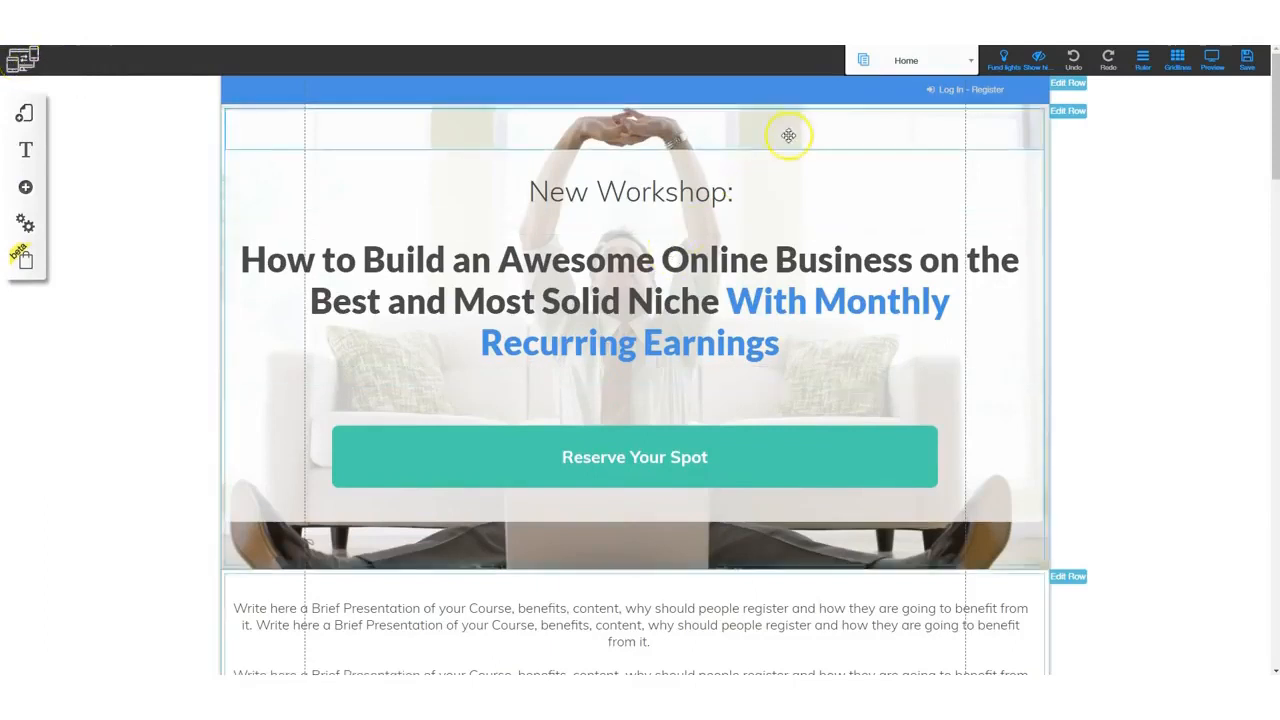
- Open the page selector, browse the pages of both layouts and choose the Home page
left_click(960, 64)
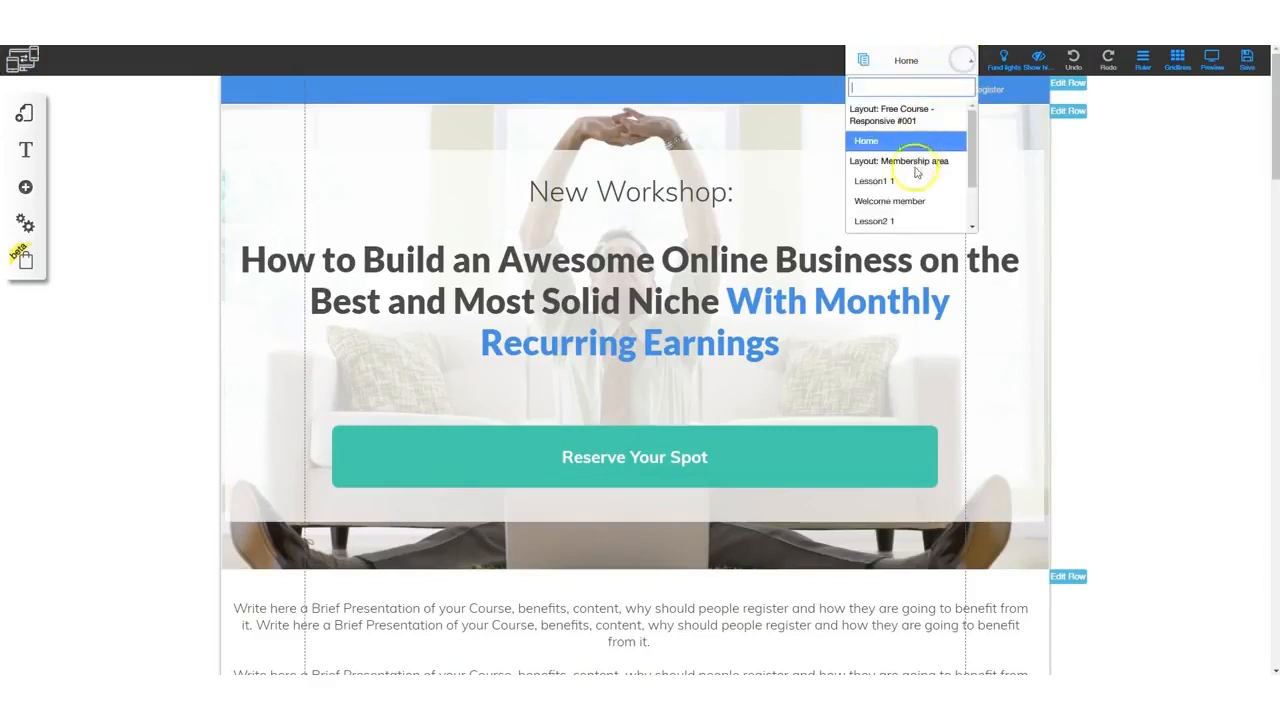
scroll(910, 206, "down", 1)
scroll(912, 206, "up", 1)
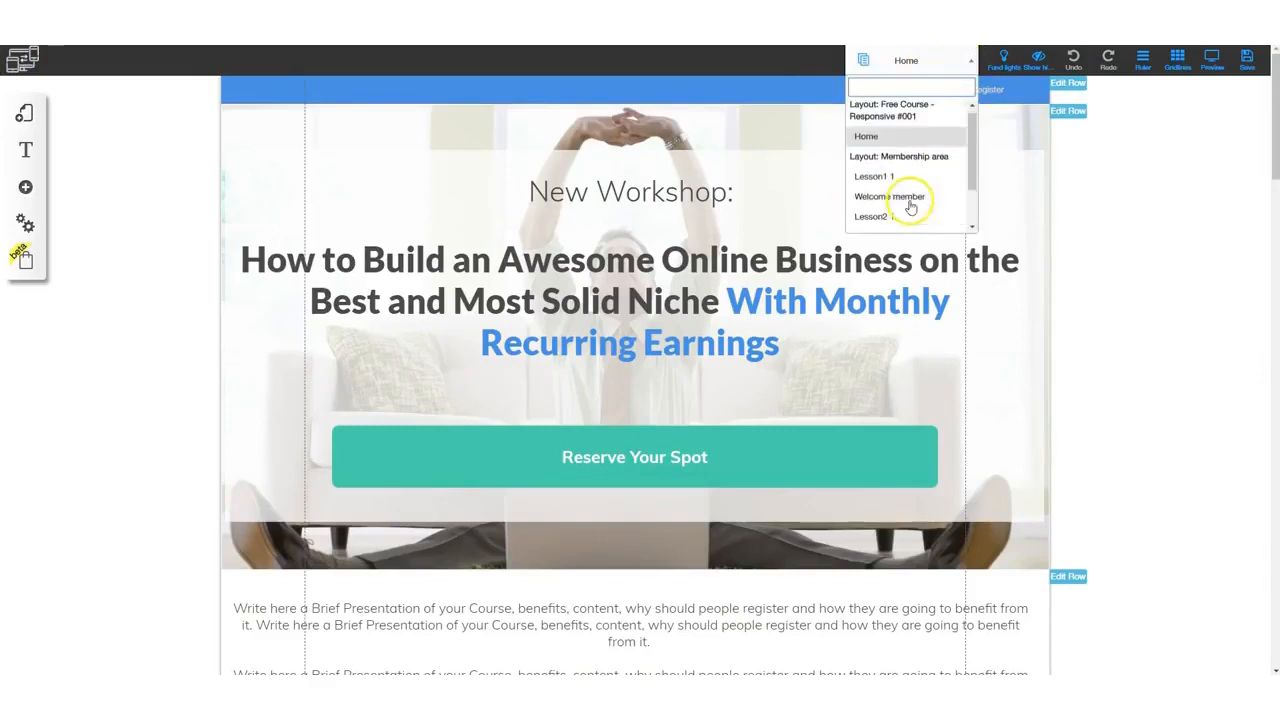
left_click(884, 145)
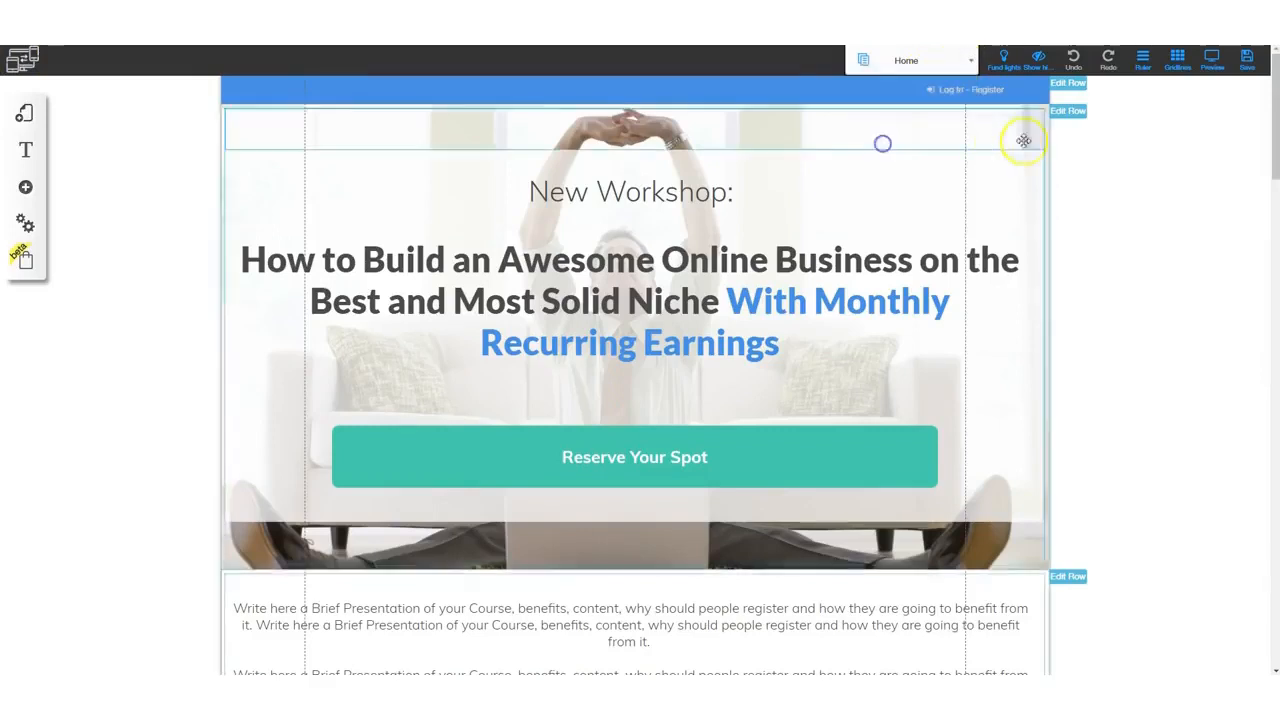
- Try out the editor's view toggles for focus lights, hidden elements, undo, redo, ruler and gridlines
left_click(1005, 64)
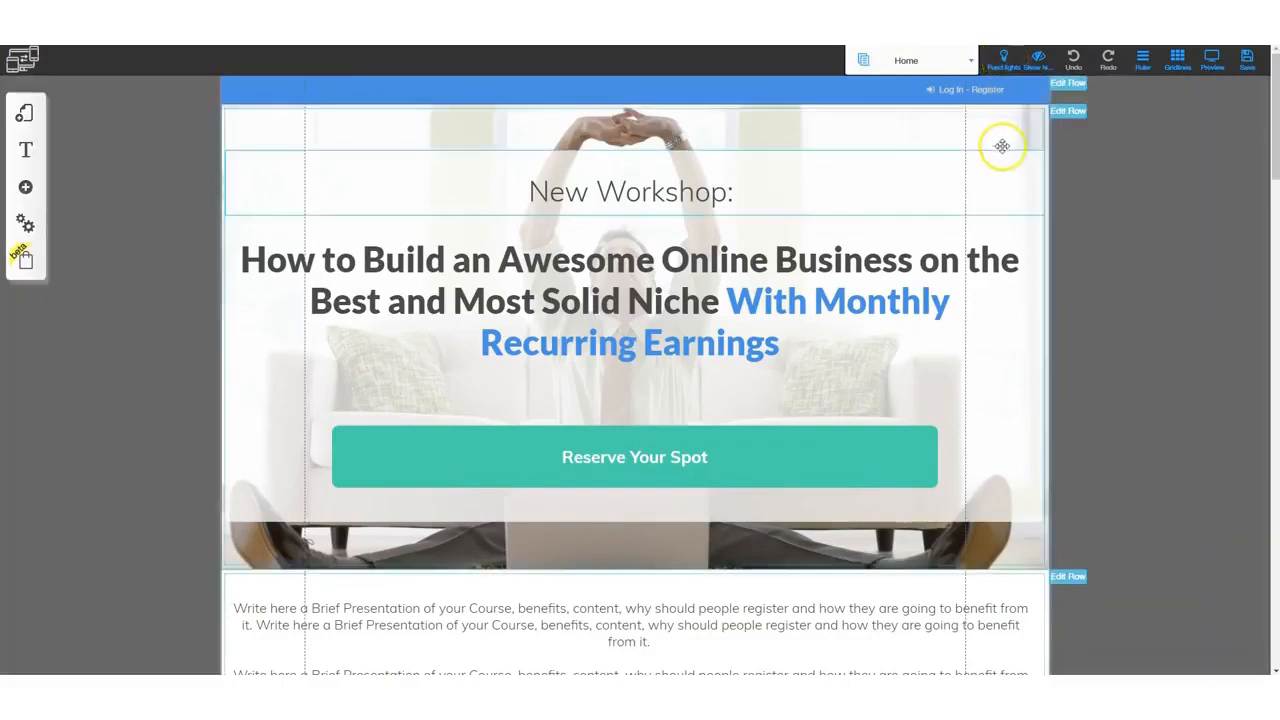
left_click(1005, 64)
left_click(1040, 60)
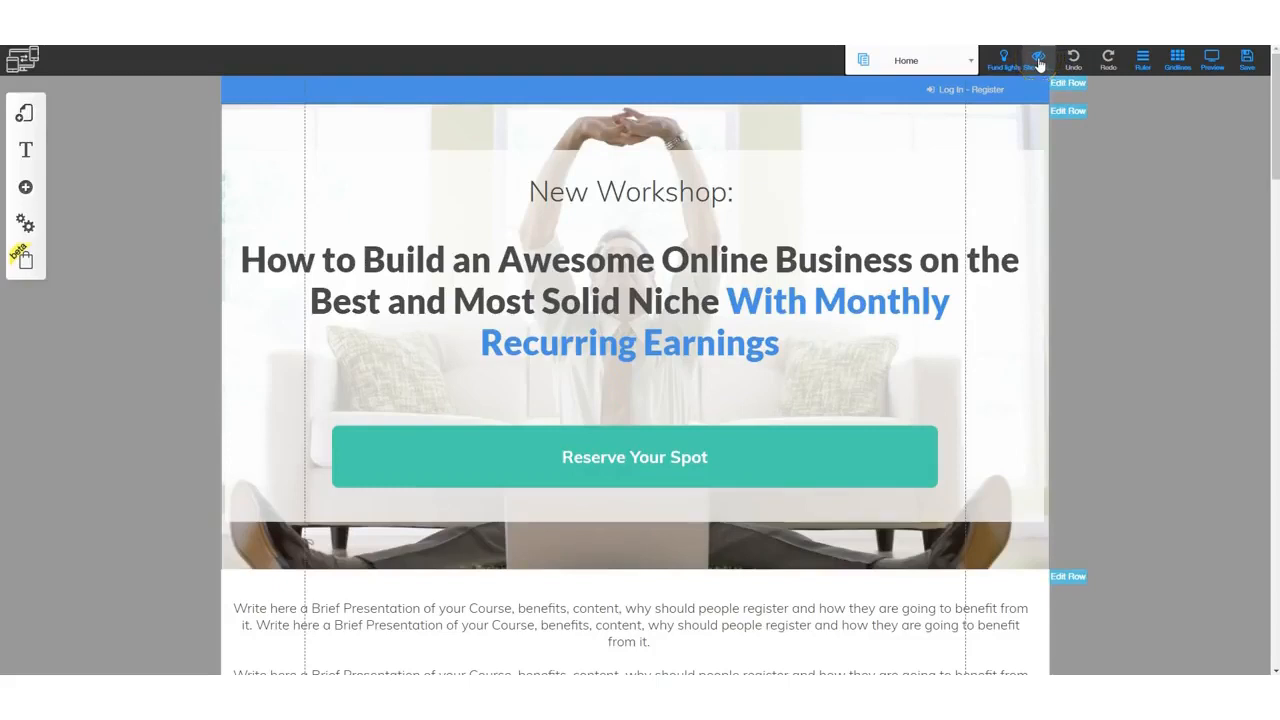
left_click(1073, 60)
left_click(1108, 60)
left_click(1143, 60)
left_click(1175, 62)
left_click(1175, 60)
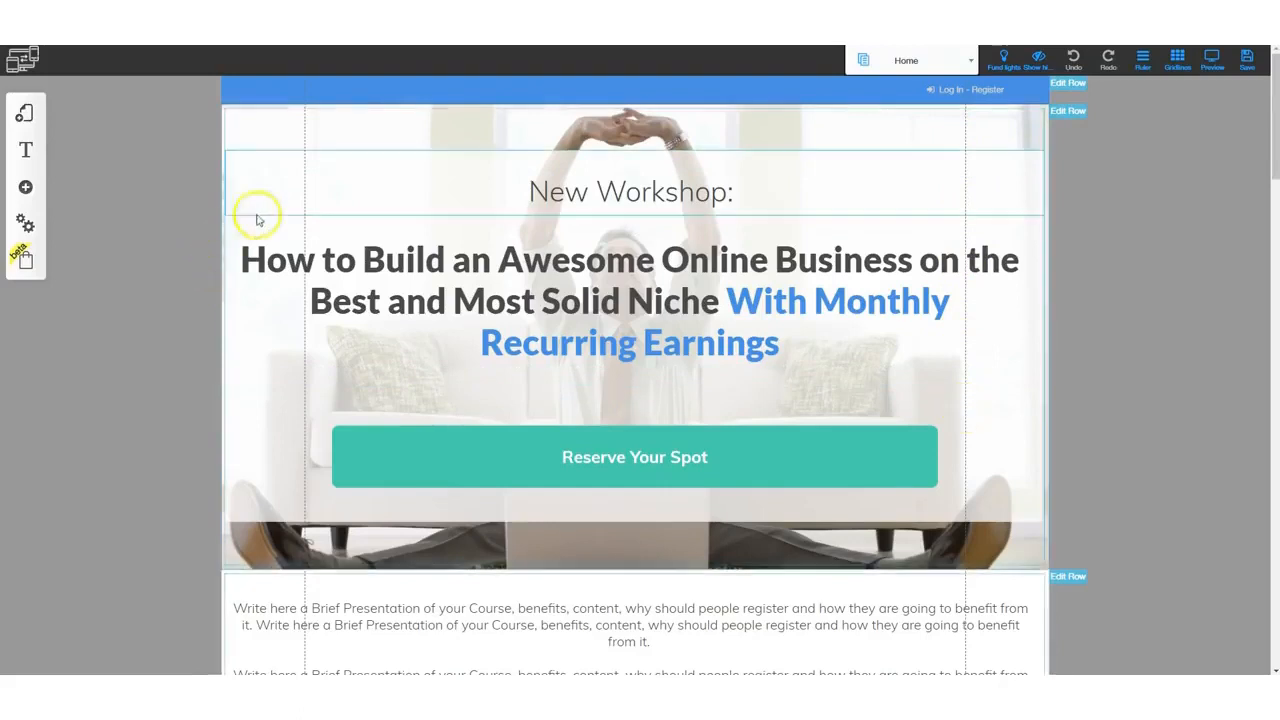
left_click(1178, 62)
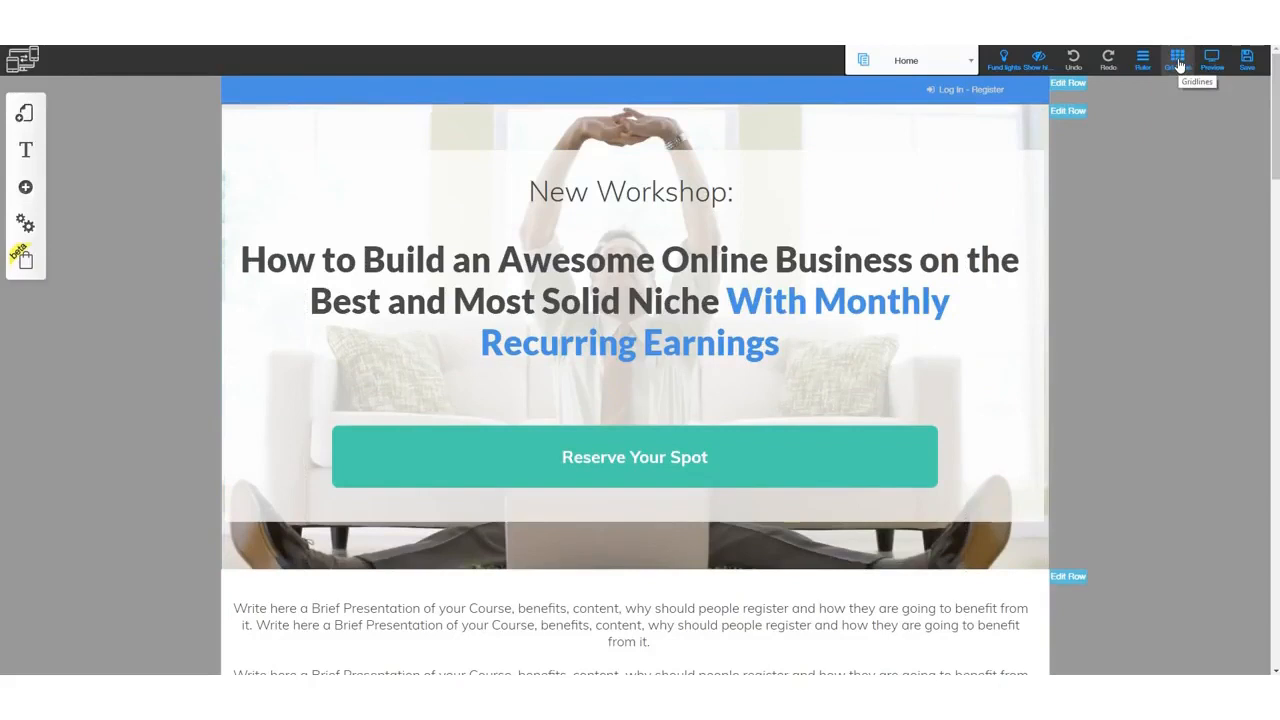
left_click(1178, 62)
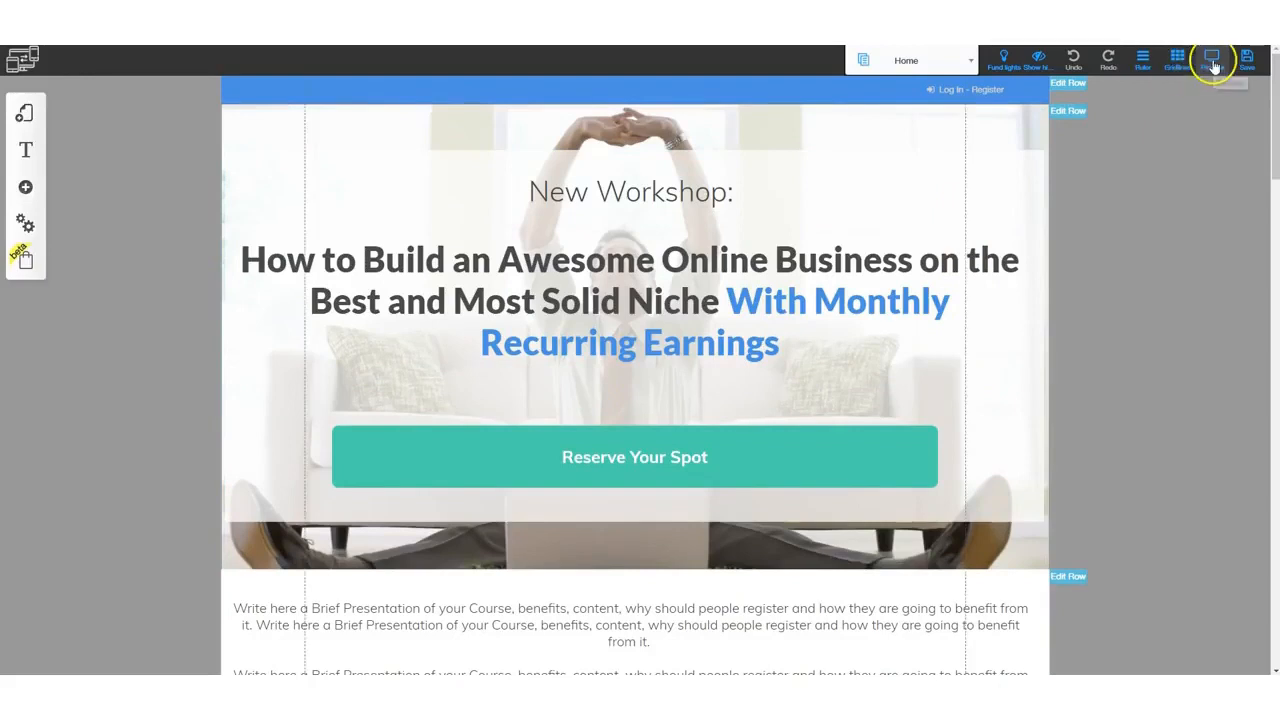
- Preview the Home page in desktop view
left_click(1212, 62)
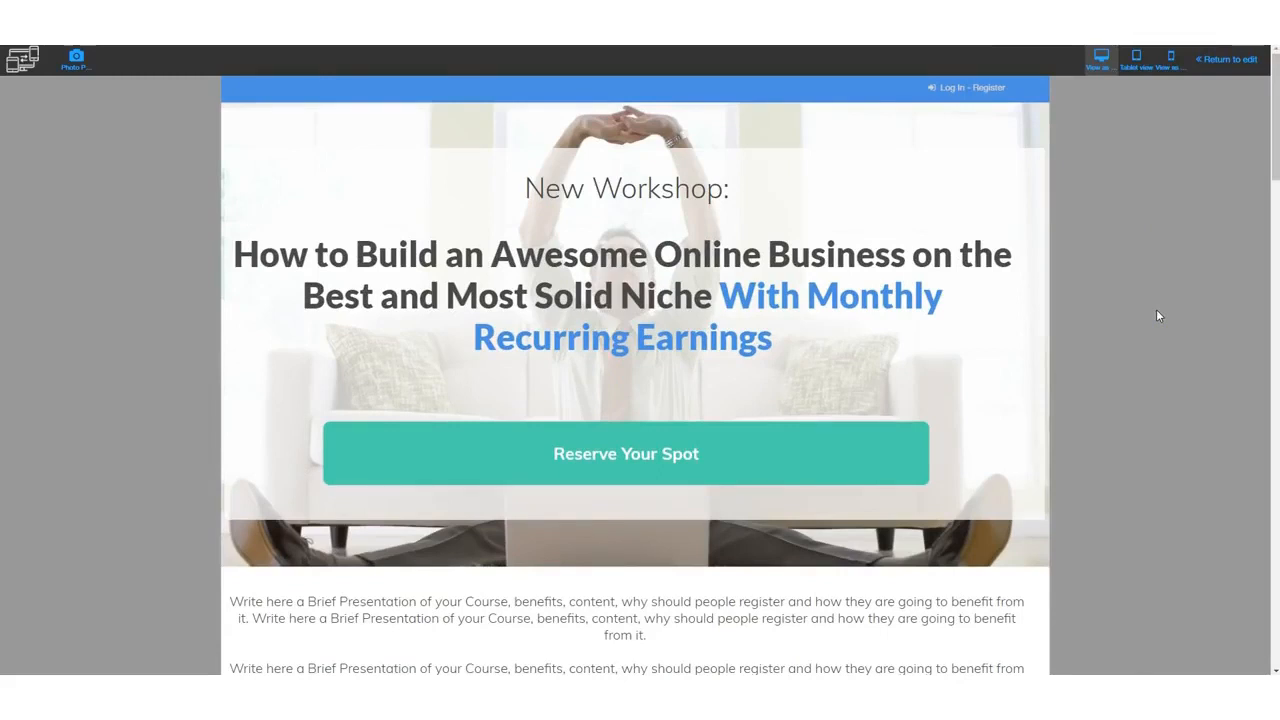
left_click(1162, 318)
left_click(1142, 209)
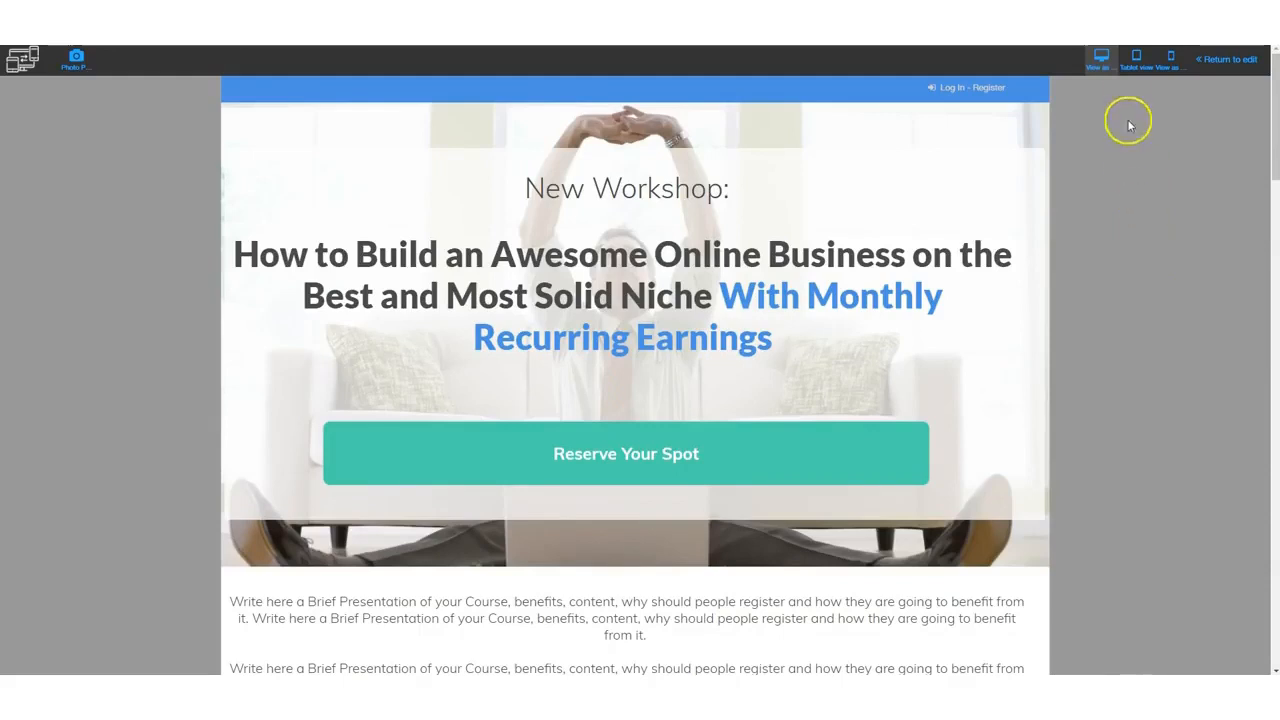
- Switch the preview to tablet view and scroll through the page
left_click(1135, 62)
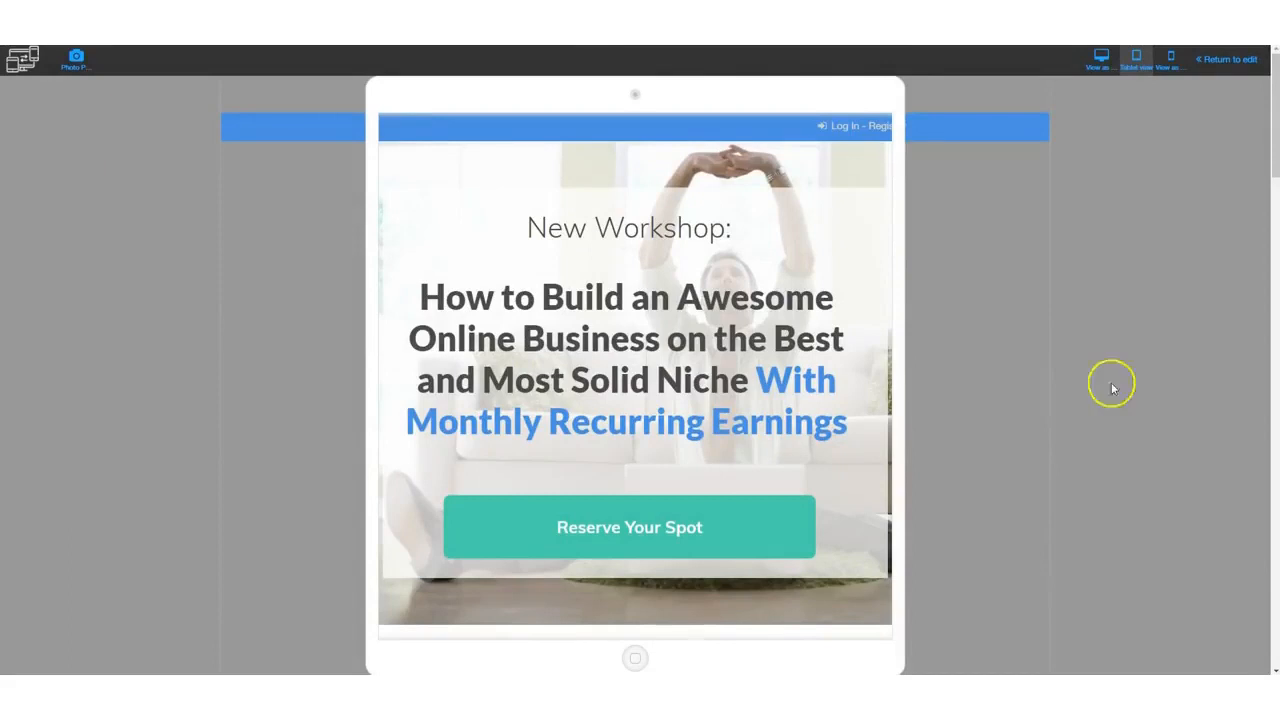
scroll(937, 314, "down", 8)
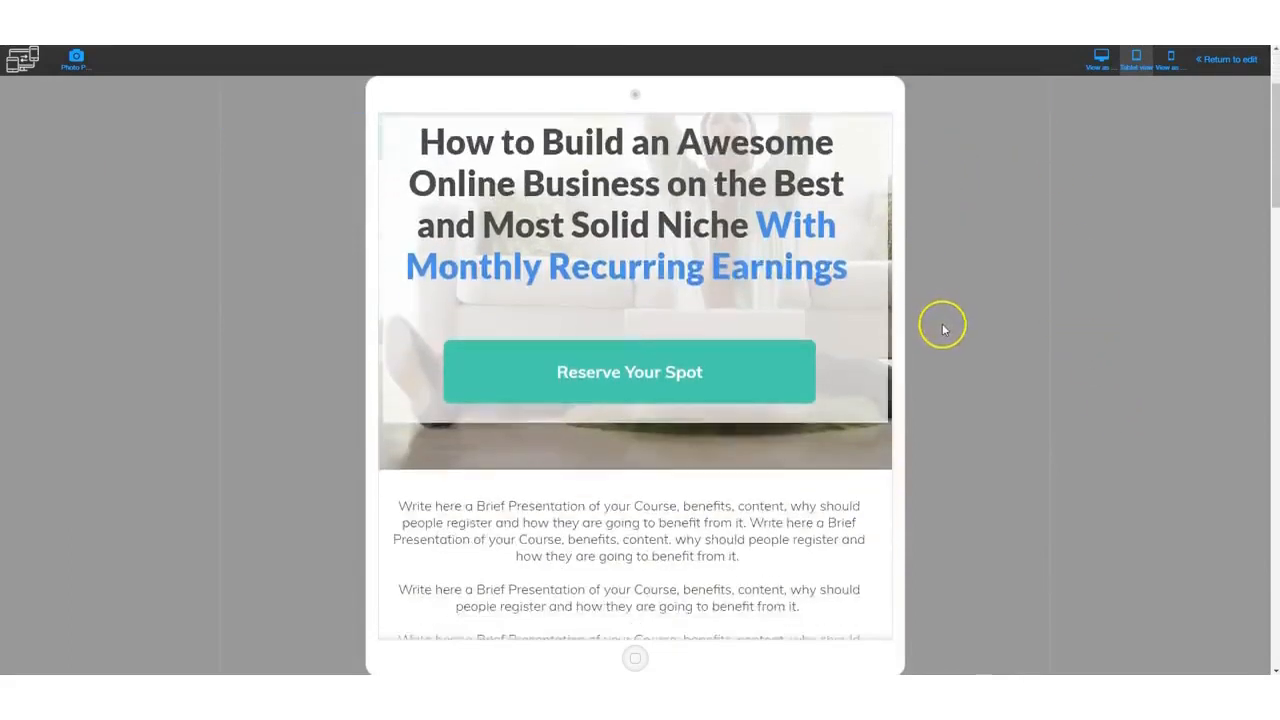
scroll(937, 385, "down", 4)
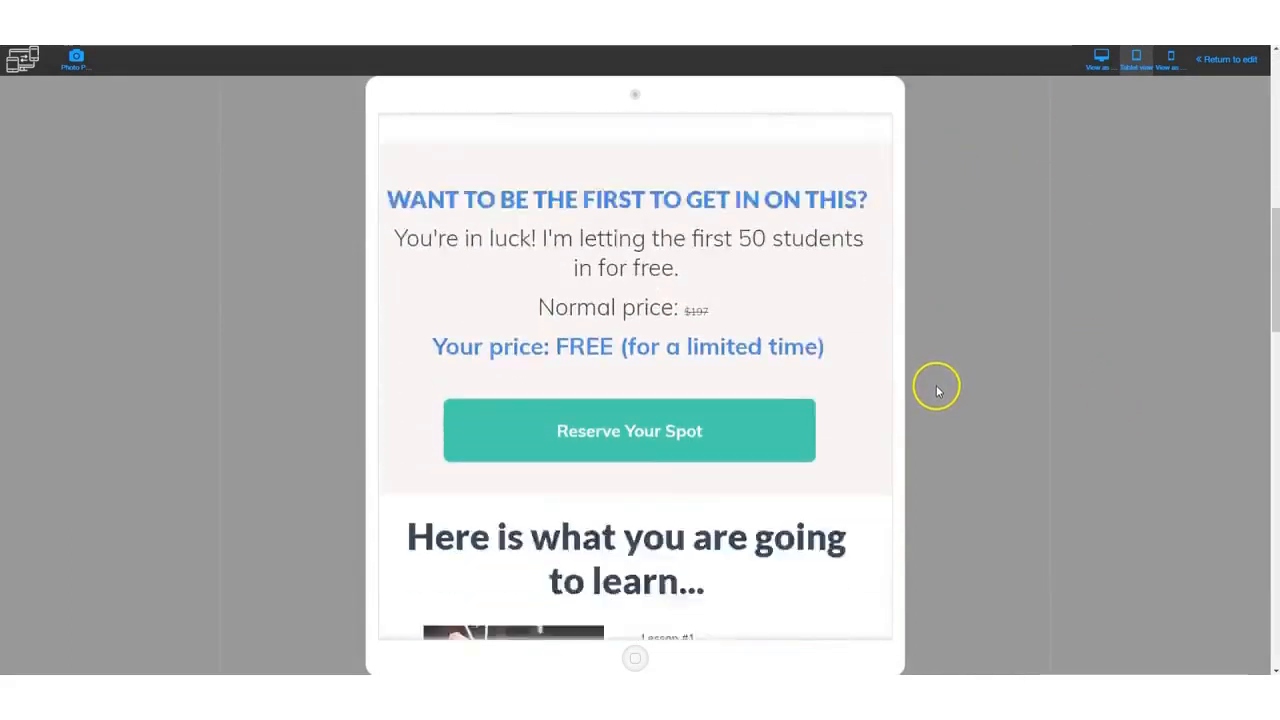
scroll(937, 393, "up", 2)
scroll(937, 393, "up", 8)
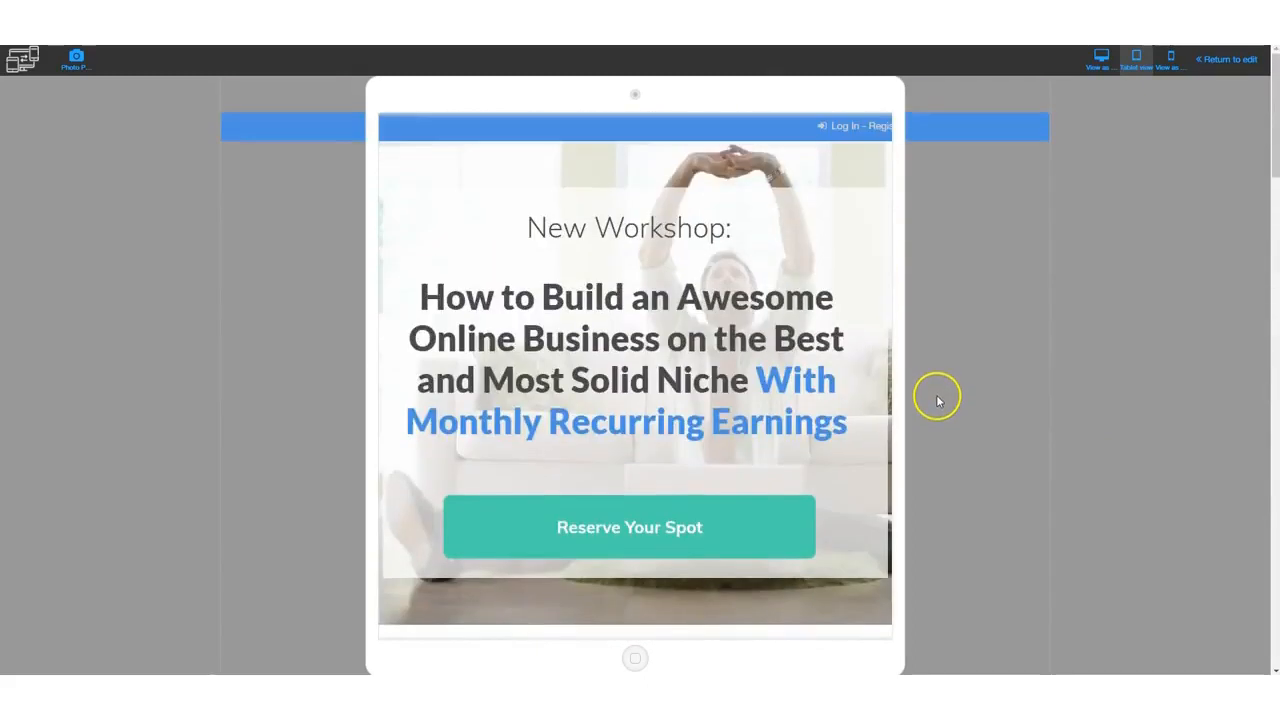
- Switch the preview to mobile view and scroll through the page
left_click(1170, 60)
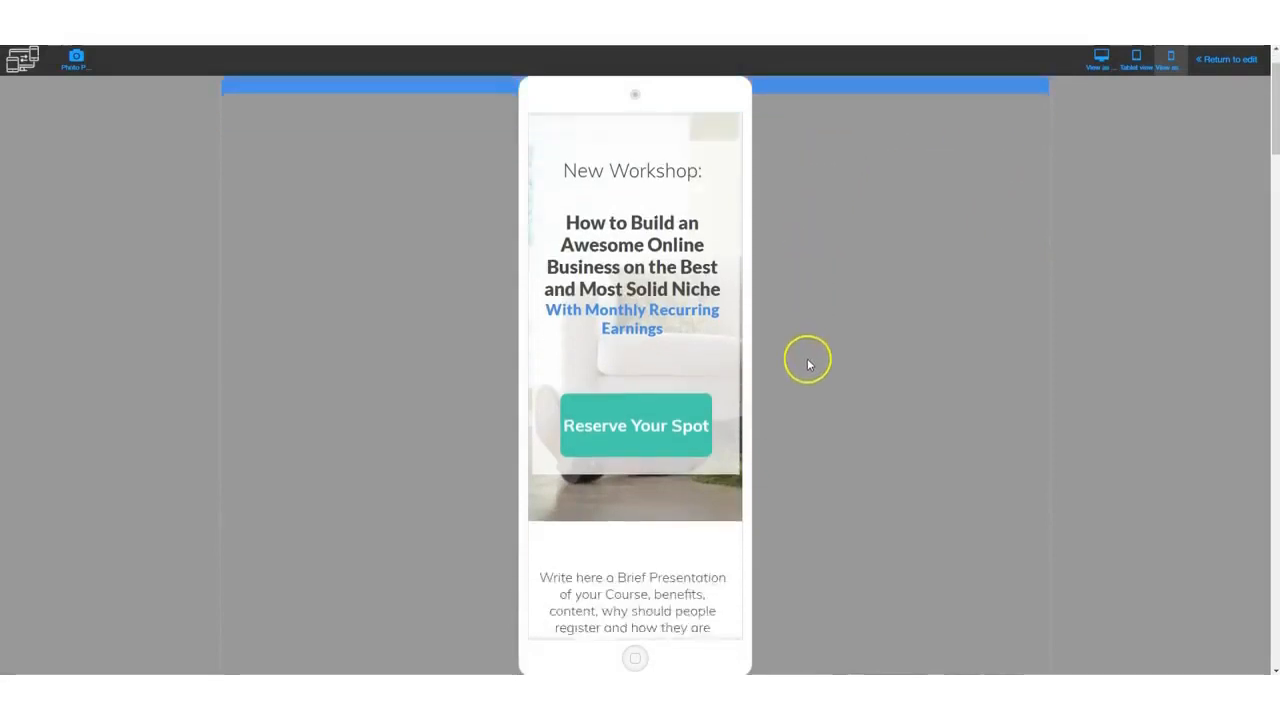
scroll(808, 360, "down", 5)
scroll(806, 388, "down", 10)
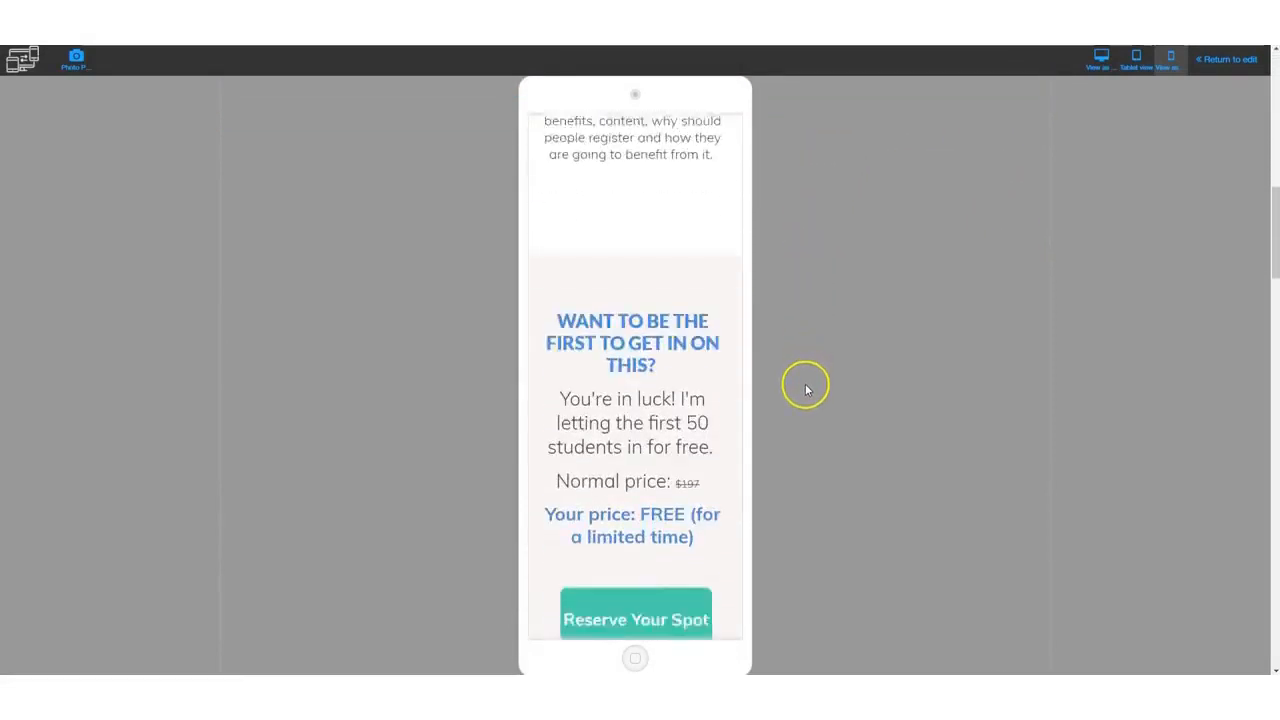
scroll(805, 391, "up", 15)
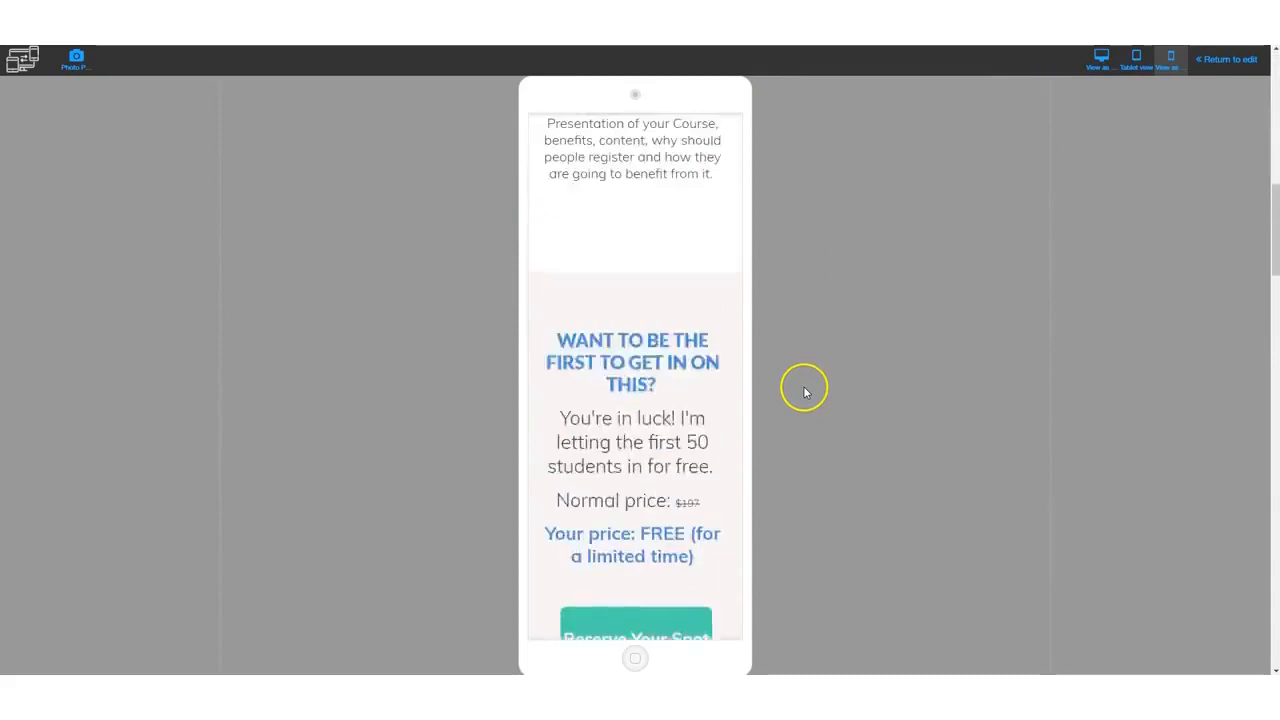
- Return to editing and browse down through the page's rows
left_click(1222, 64)
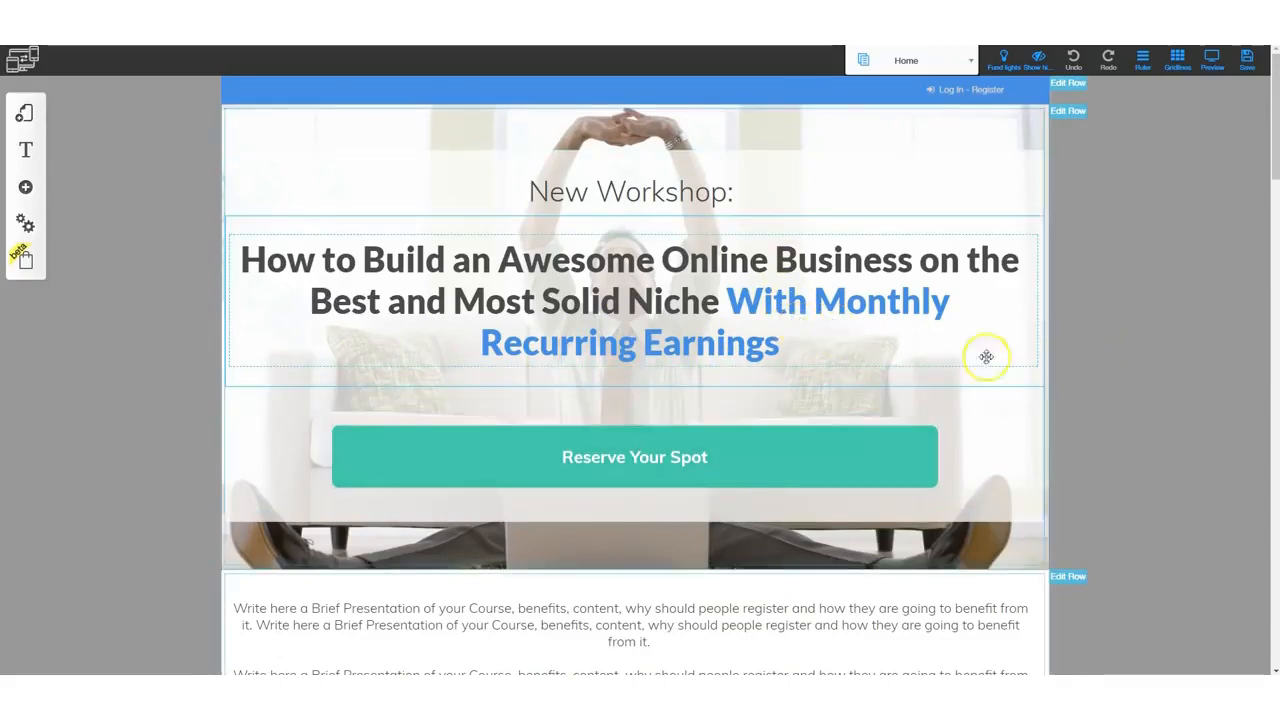
scroll(1093, 378, "down", 5)
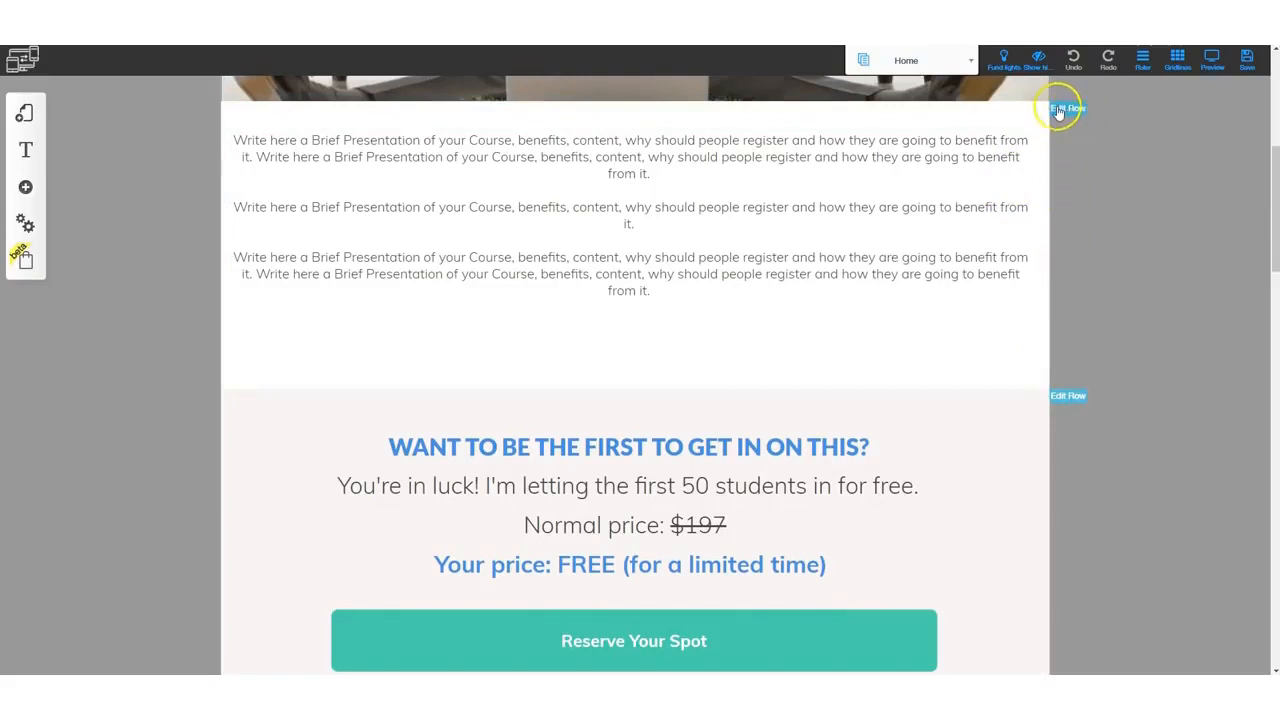
left_click(1067, 397)
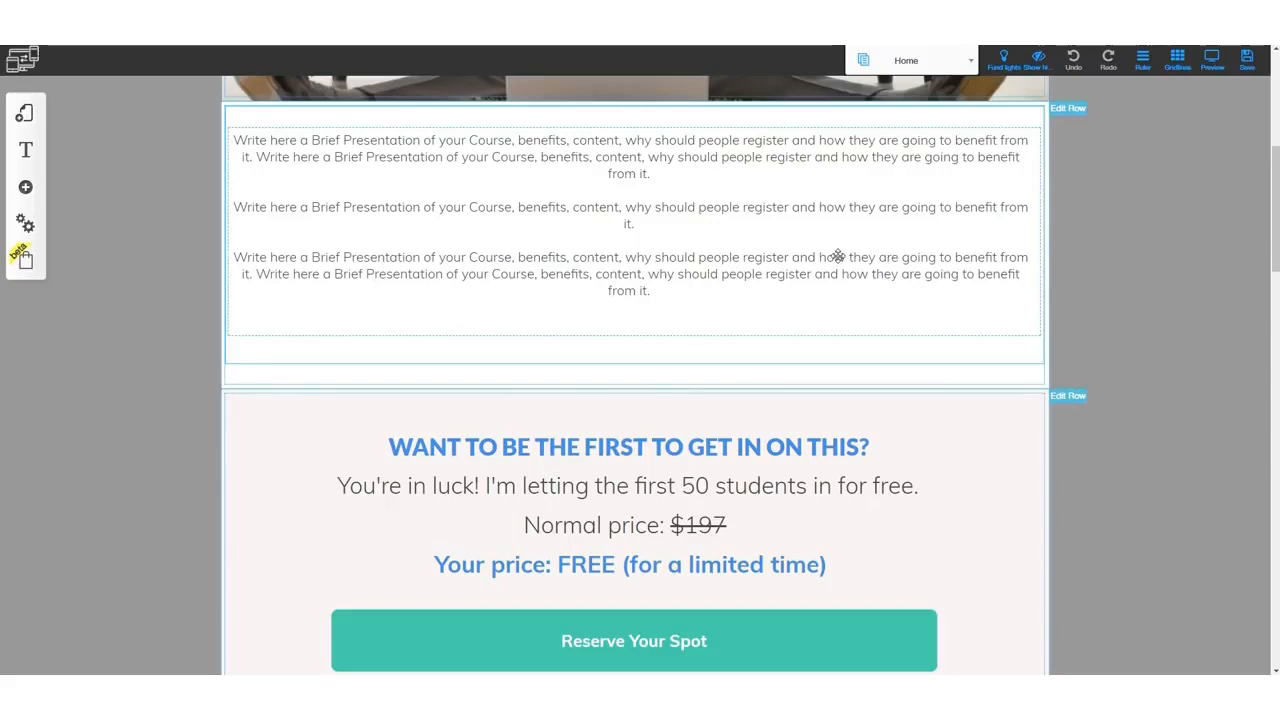
scroll(857, 491, "down", 5)
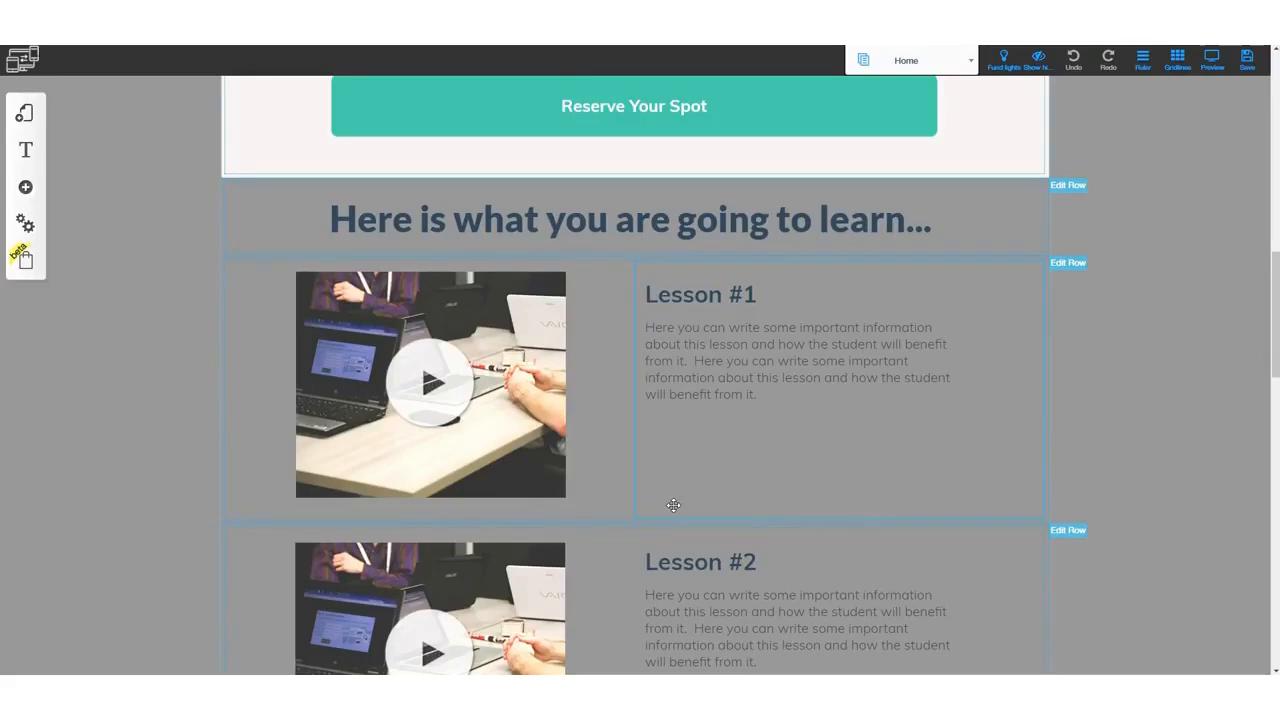
- Browse the ready-made row templates offered under Add element, then close the panel
left_click(25, 187)
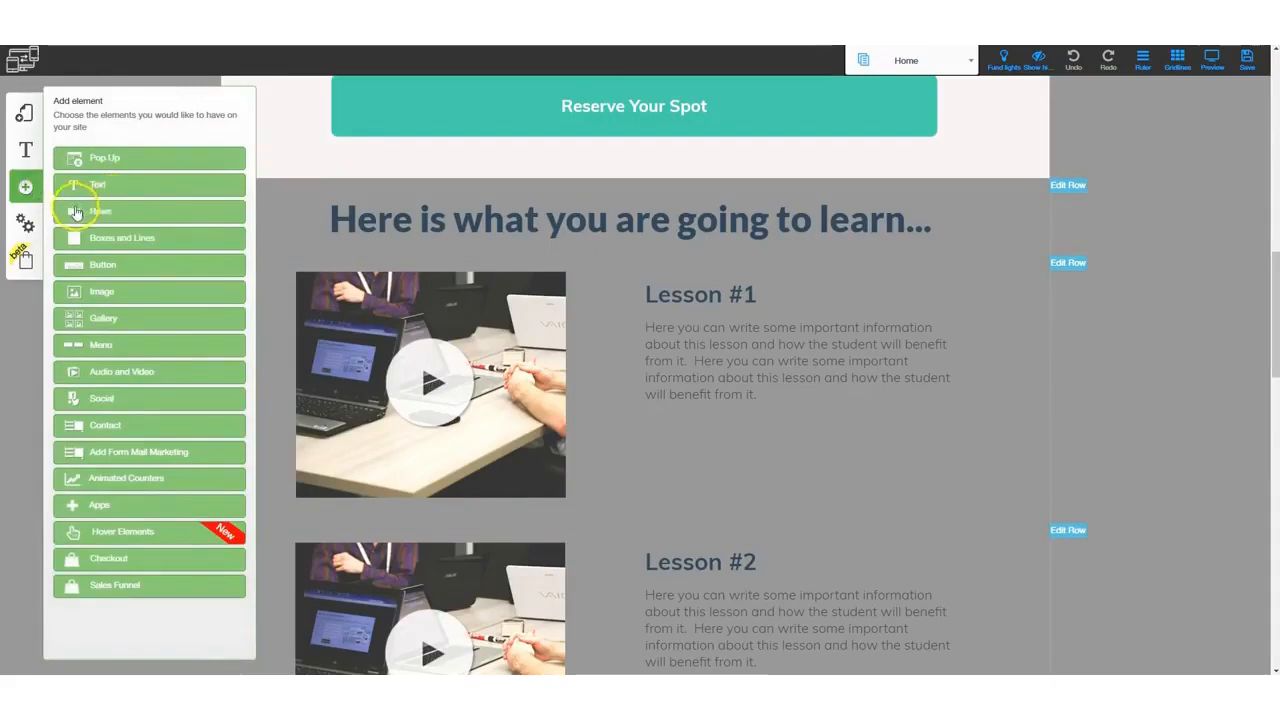
left_click(103, 213)
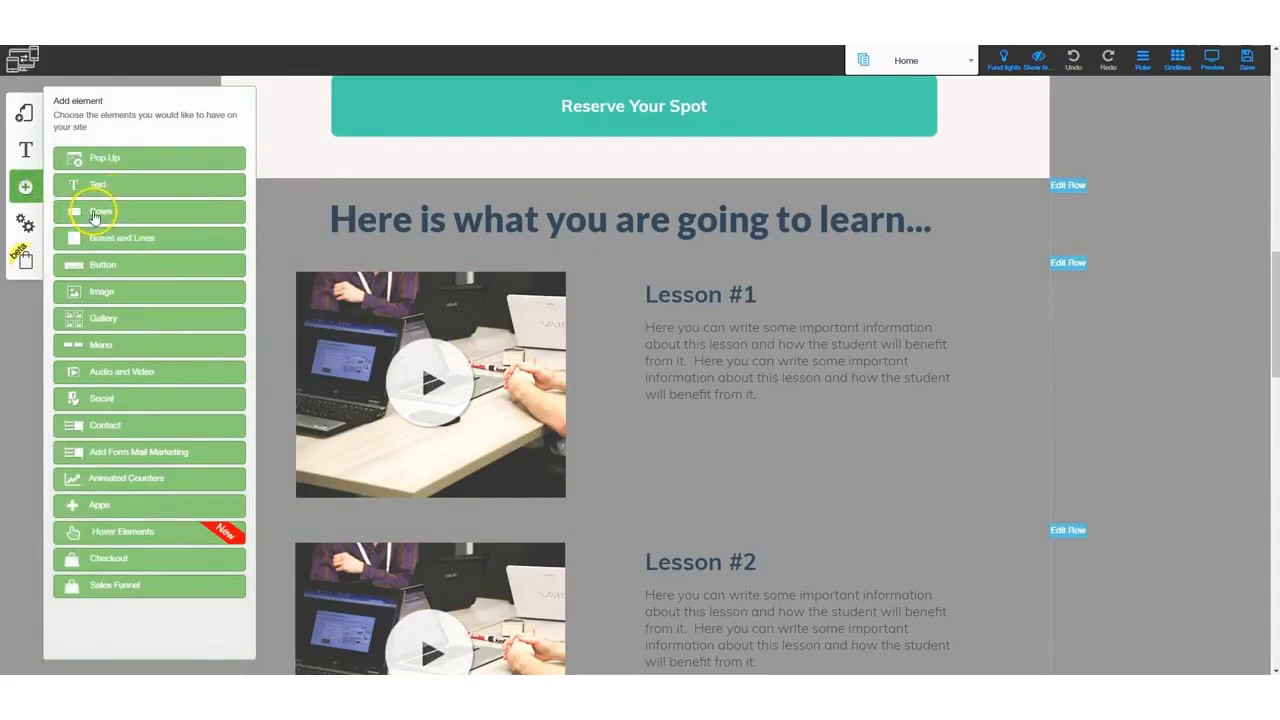
scroll(103, 403, "down", 10)
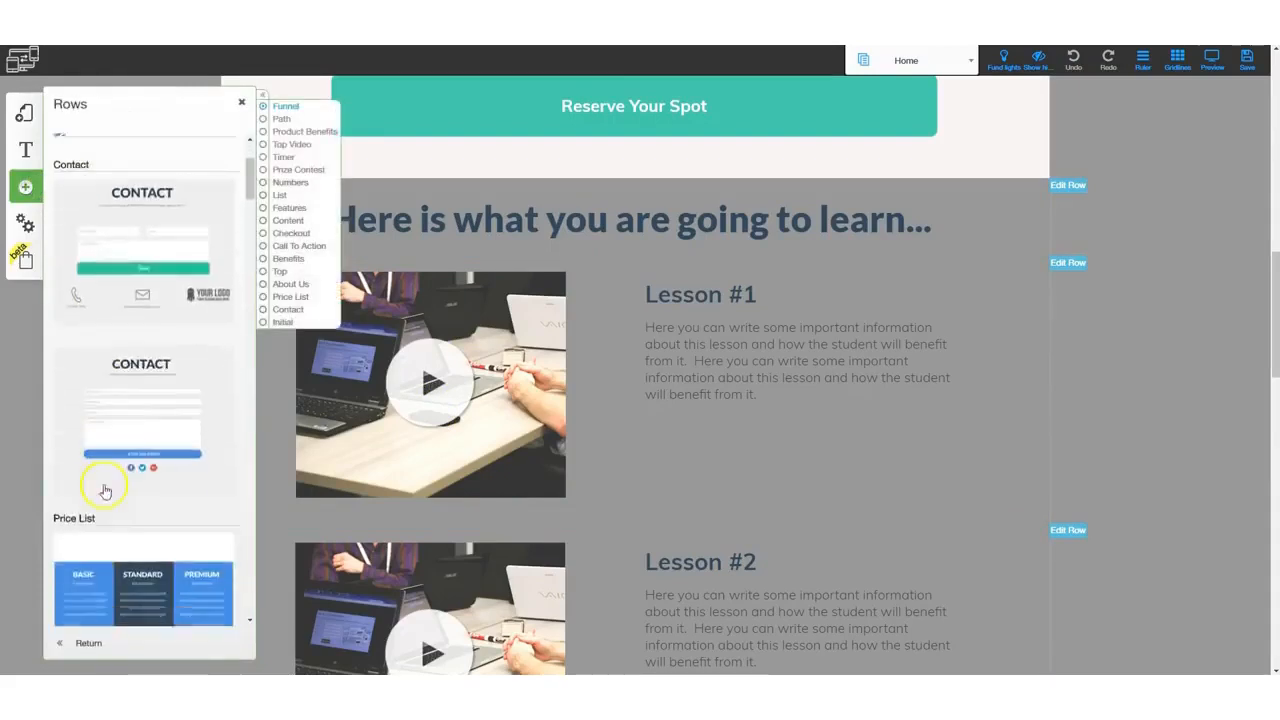
scroll(116, 553, "down", 8)
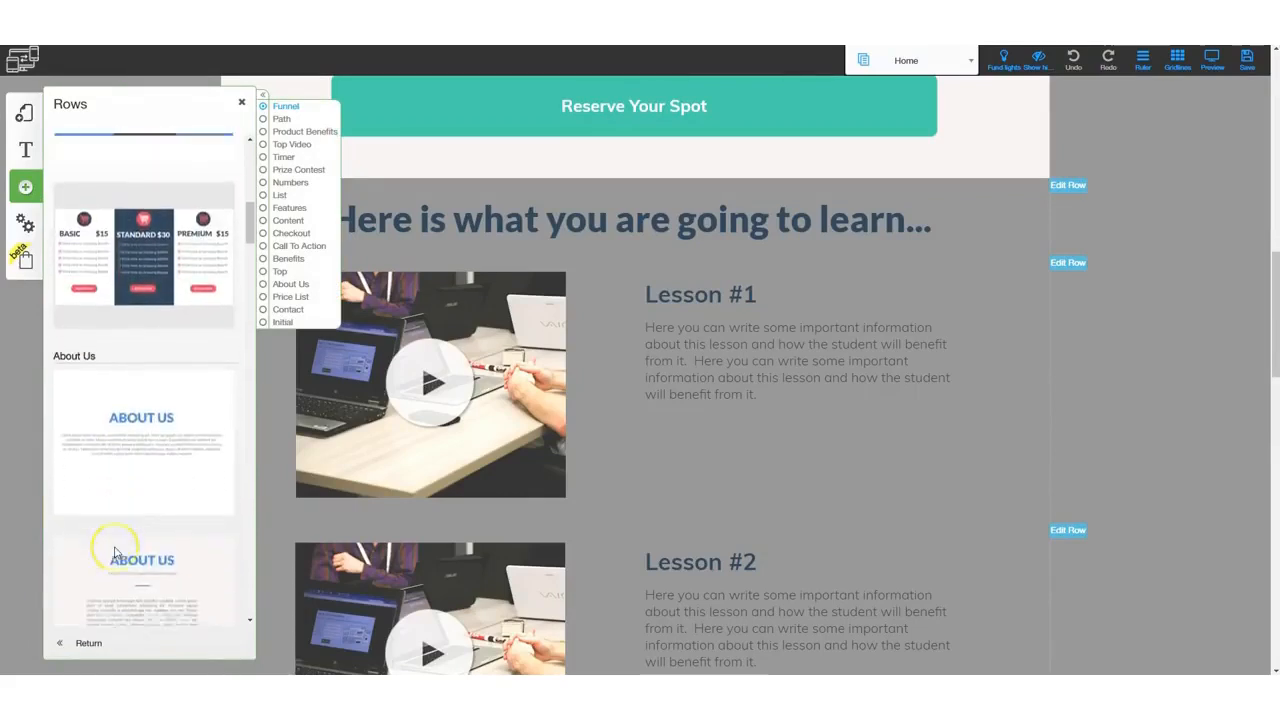
left_click(241, 102)
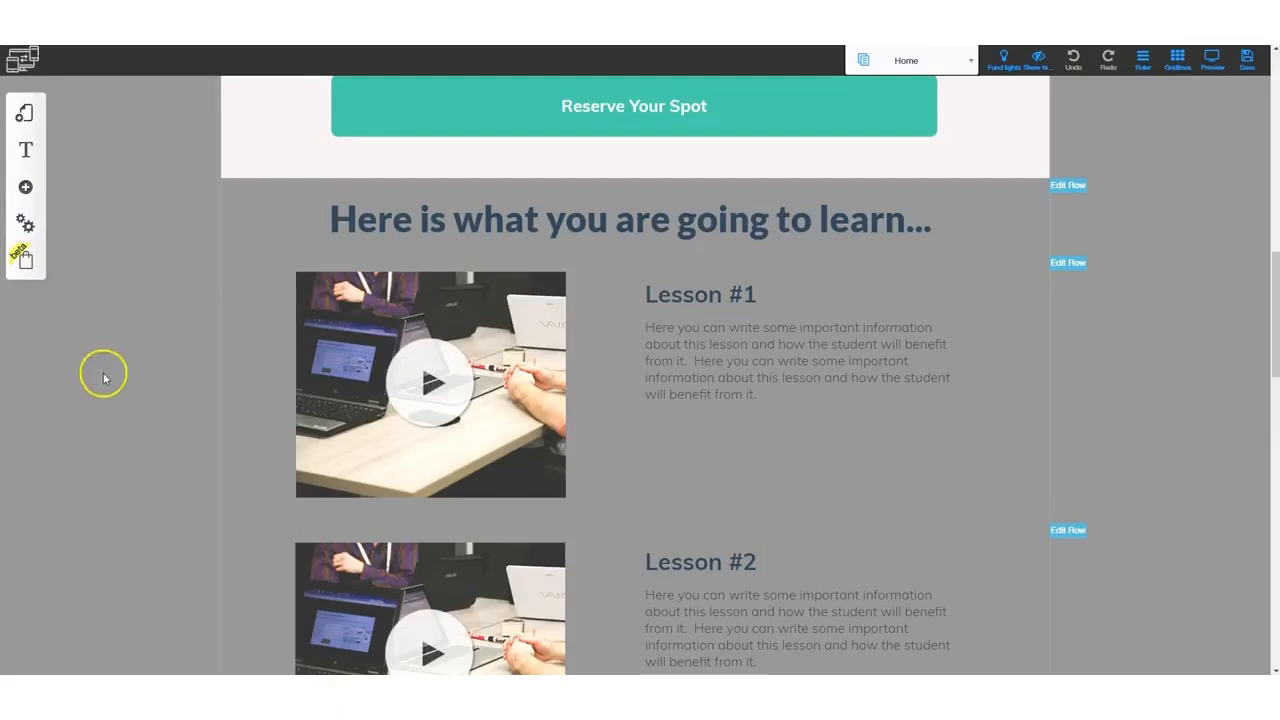
- Add a blank responsive page named blank page to the Free Course - Responsive #001 layout
left_click(24, 112)
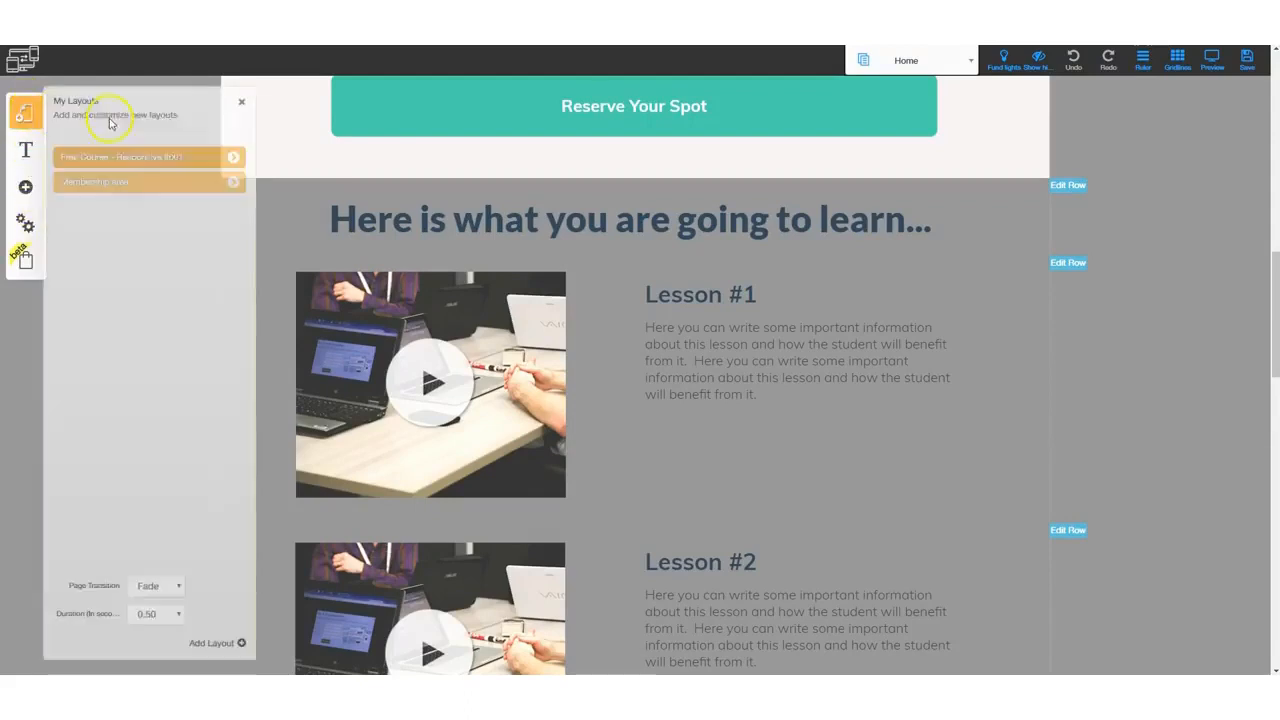
left_click(233, 160)
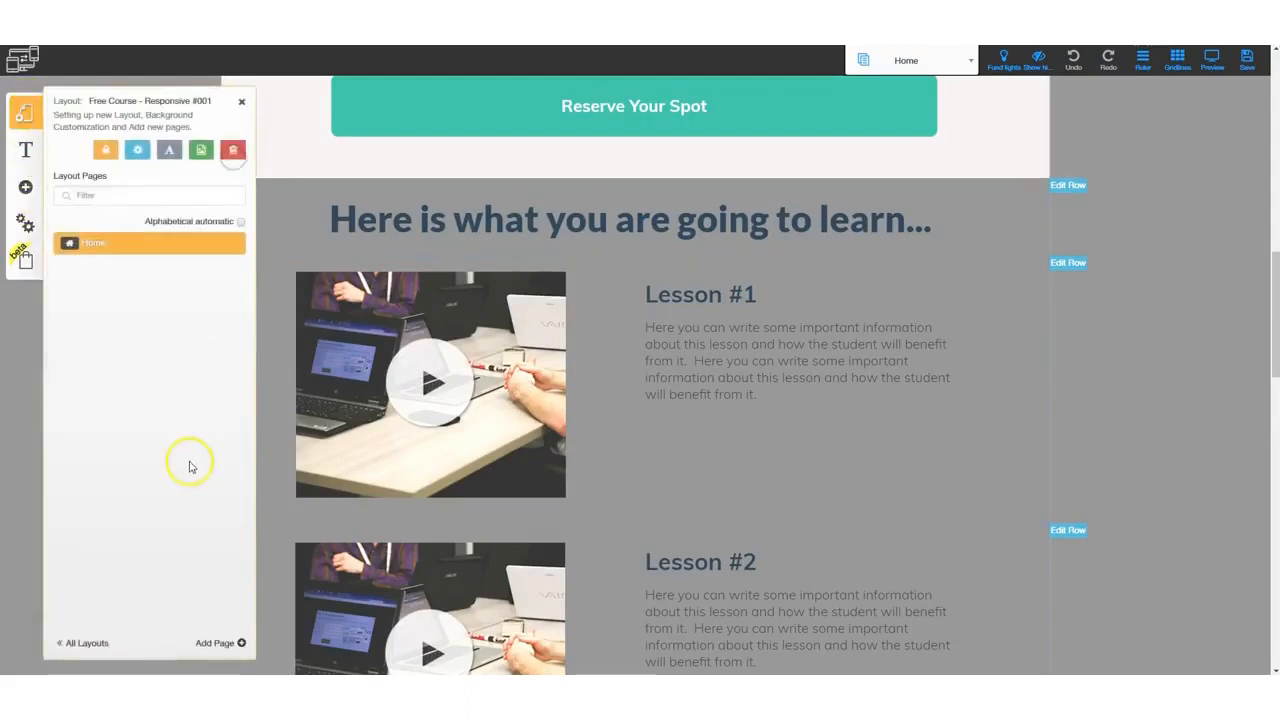
left_click(218, 645)
left_click(327, 293)
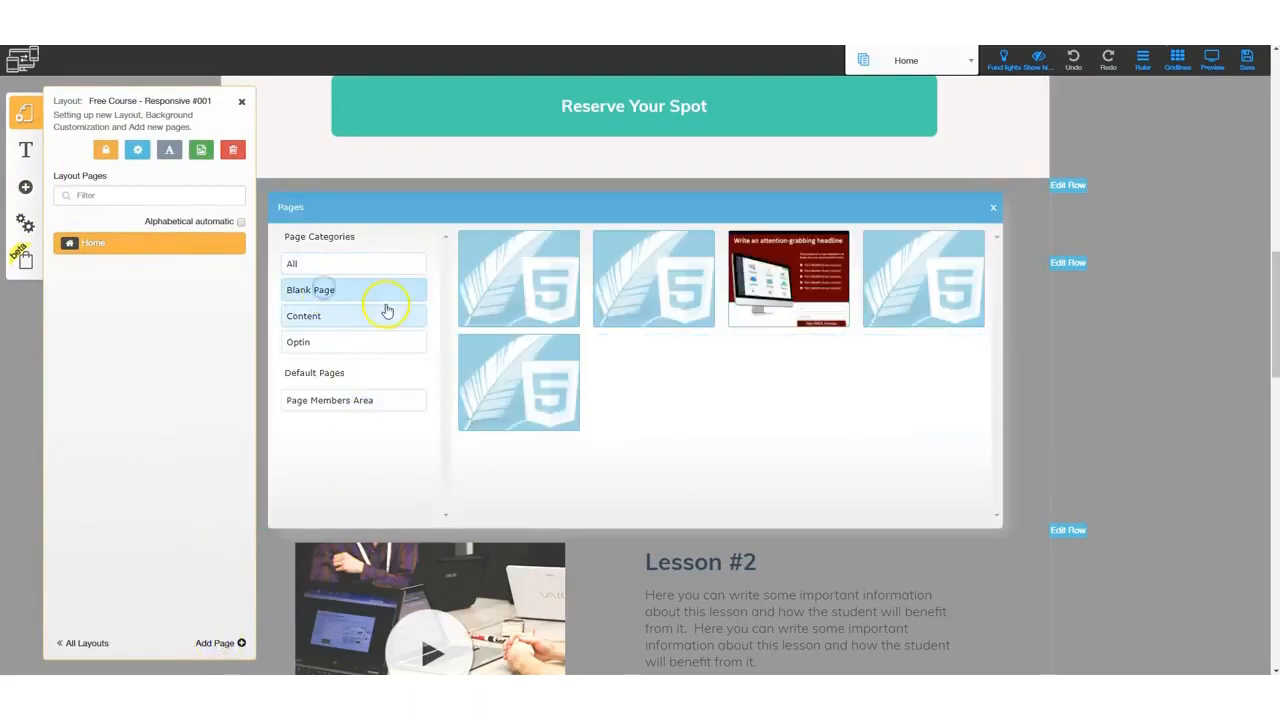
left_click(480, 312)
type("b")
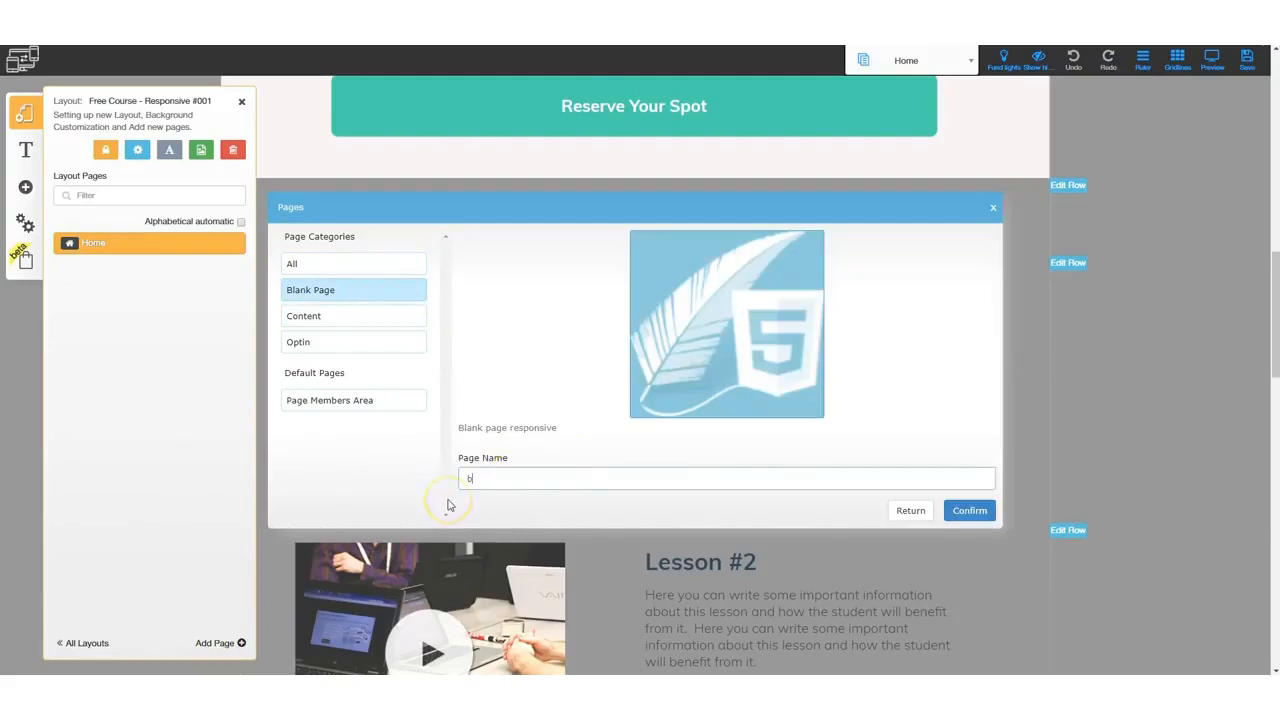
key("Return")
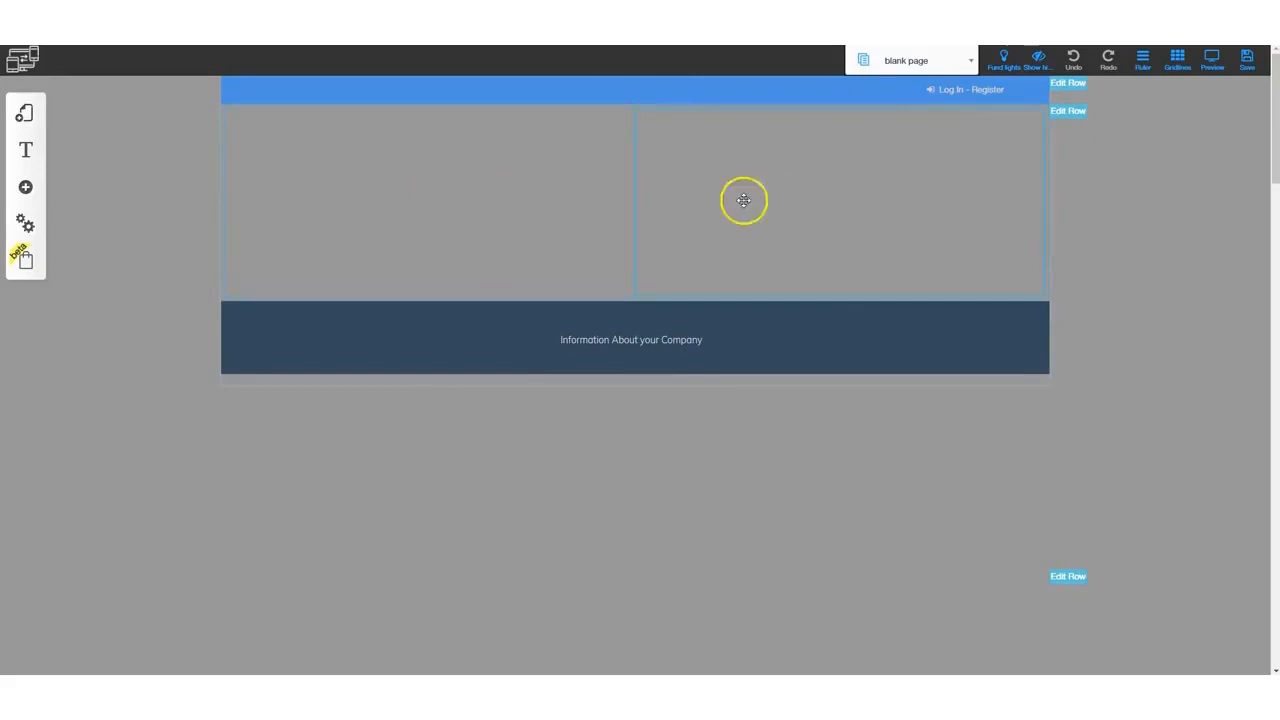
- Open the first column's configuration panel, look at its columns options and close it
left_click(453, 180)
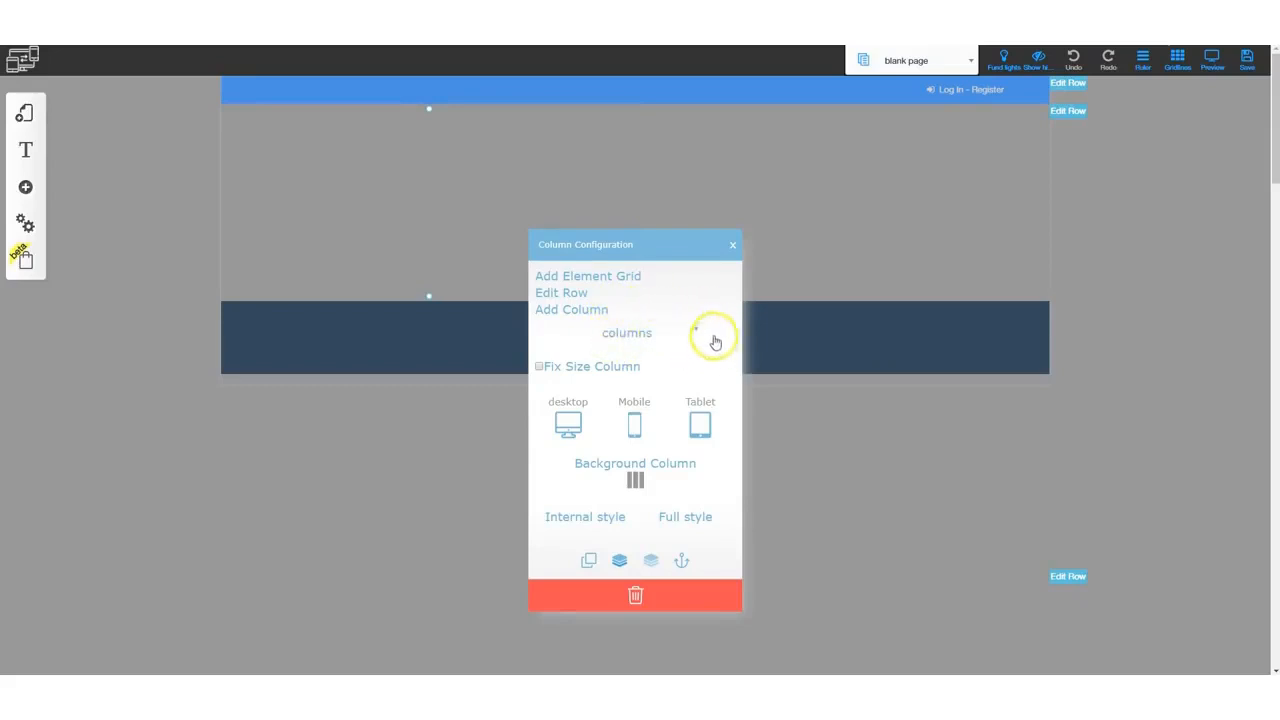
left_click(643, 331)
left_click(605, 313)
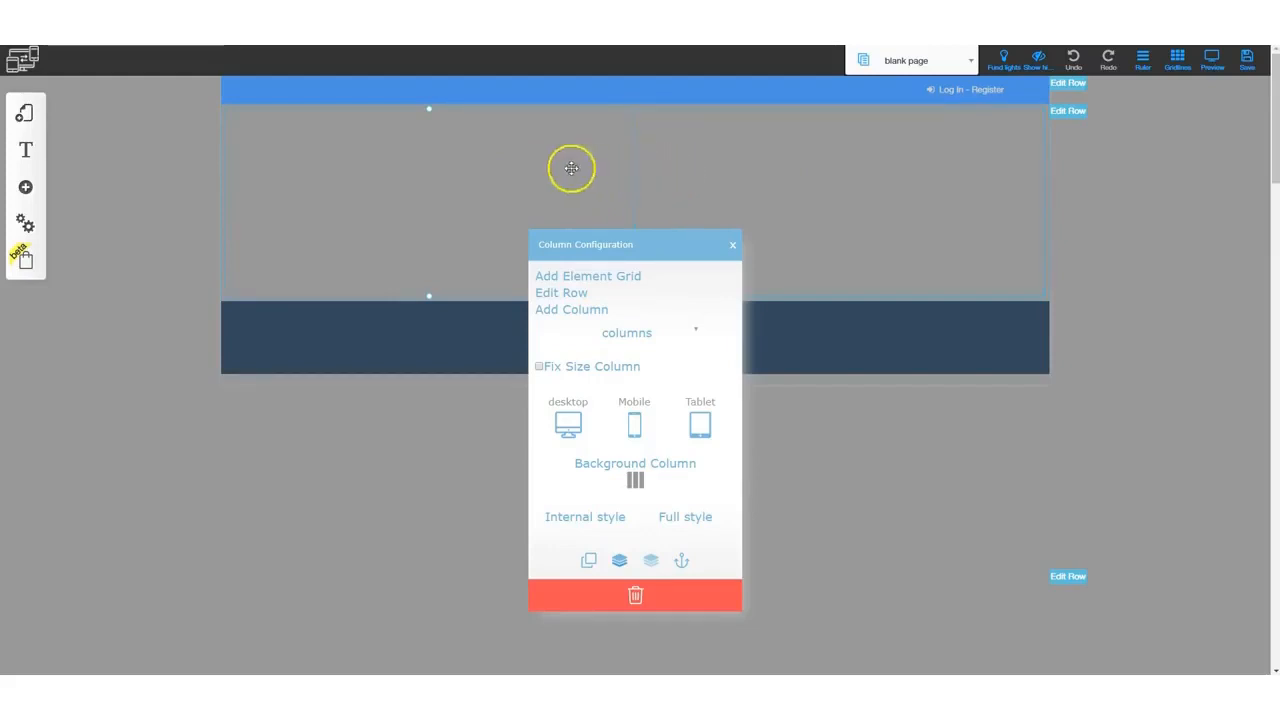
left_click(731, 245)
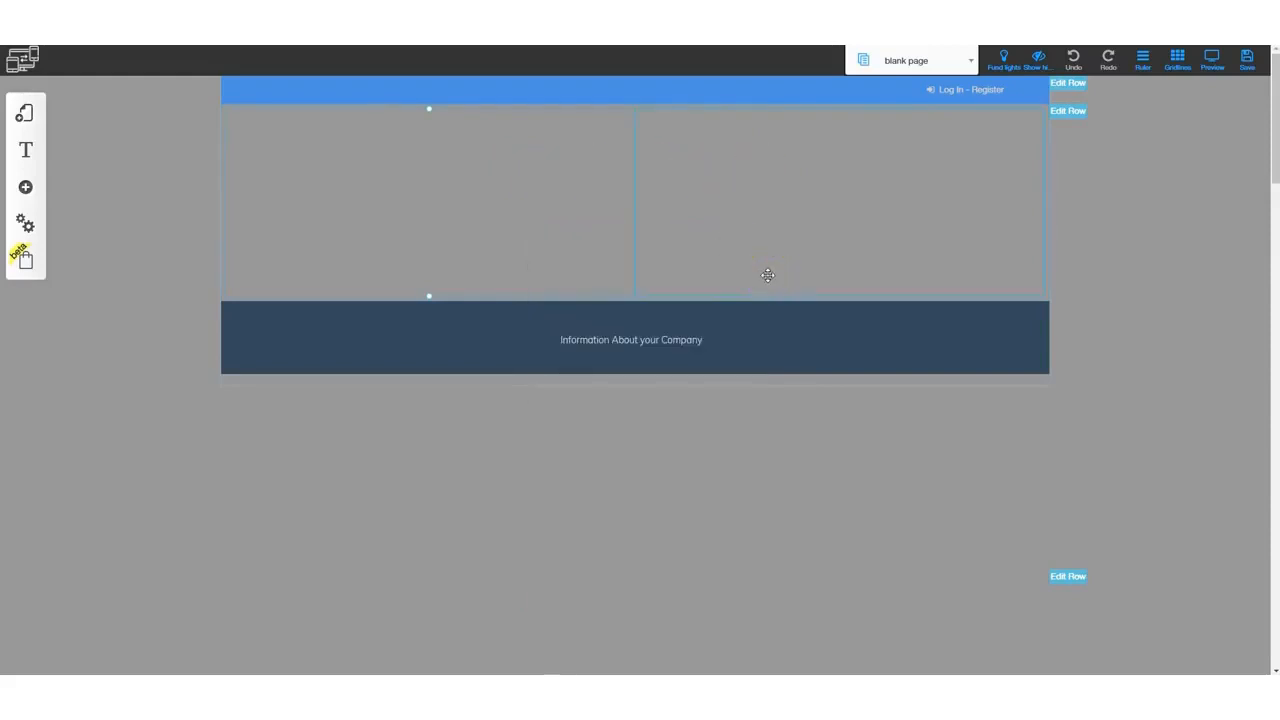
- Drag the right column of the empty row out toward the page's edge
mouse_move(767, 275)
left_mouse_down()
mouse_move(817, 237)
mouse_move(1117, 162)
left_mouse_up()
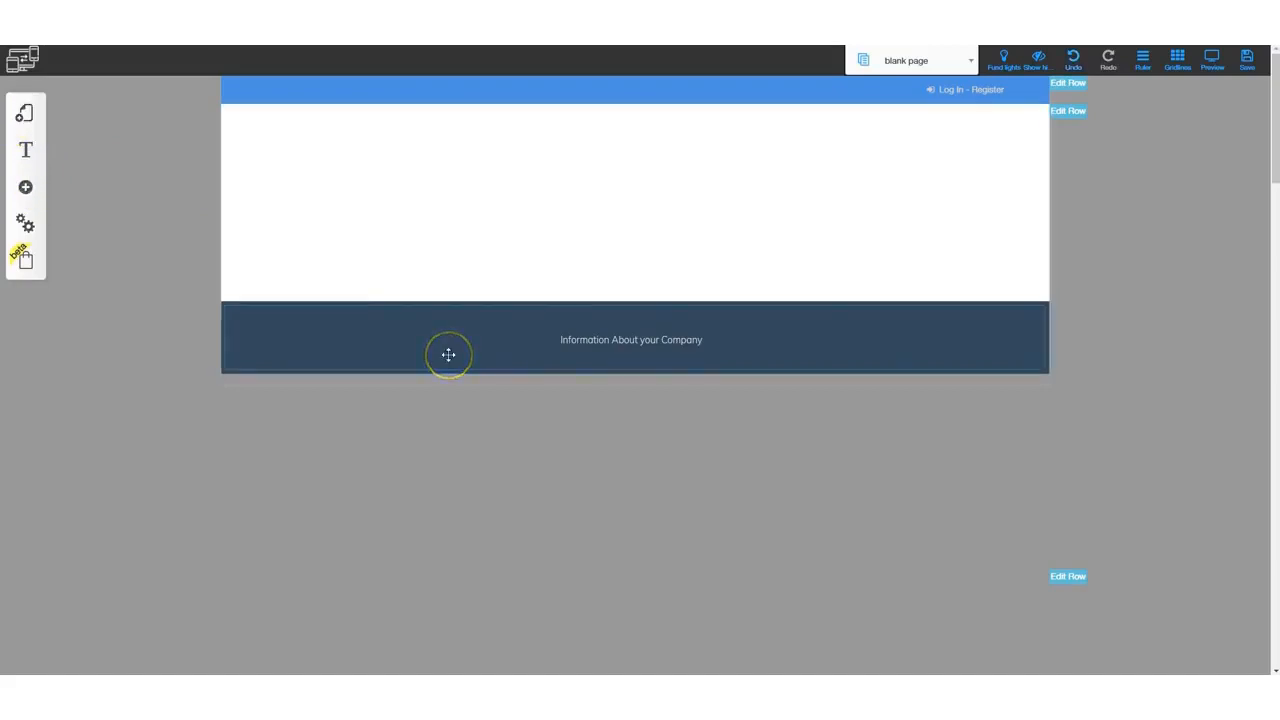
- Add columns to the empty row until it holds six columns
left_click(477, 214)
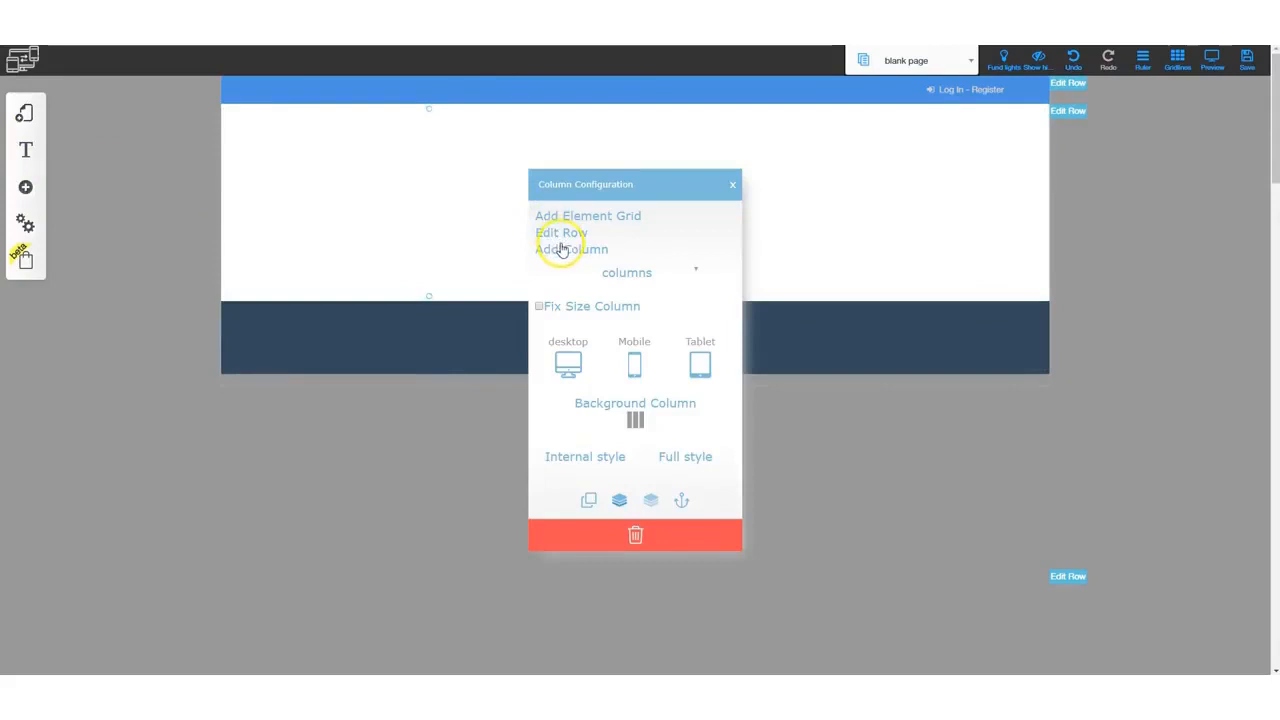
left_click(561, 250)
left_click(457, 202)
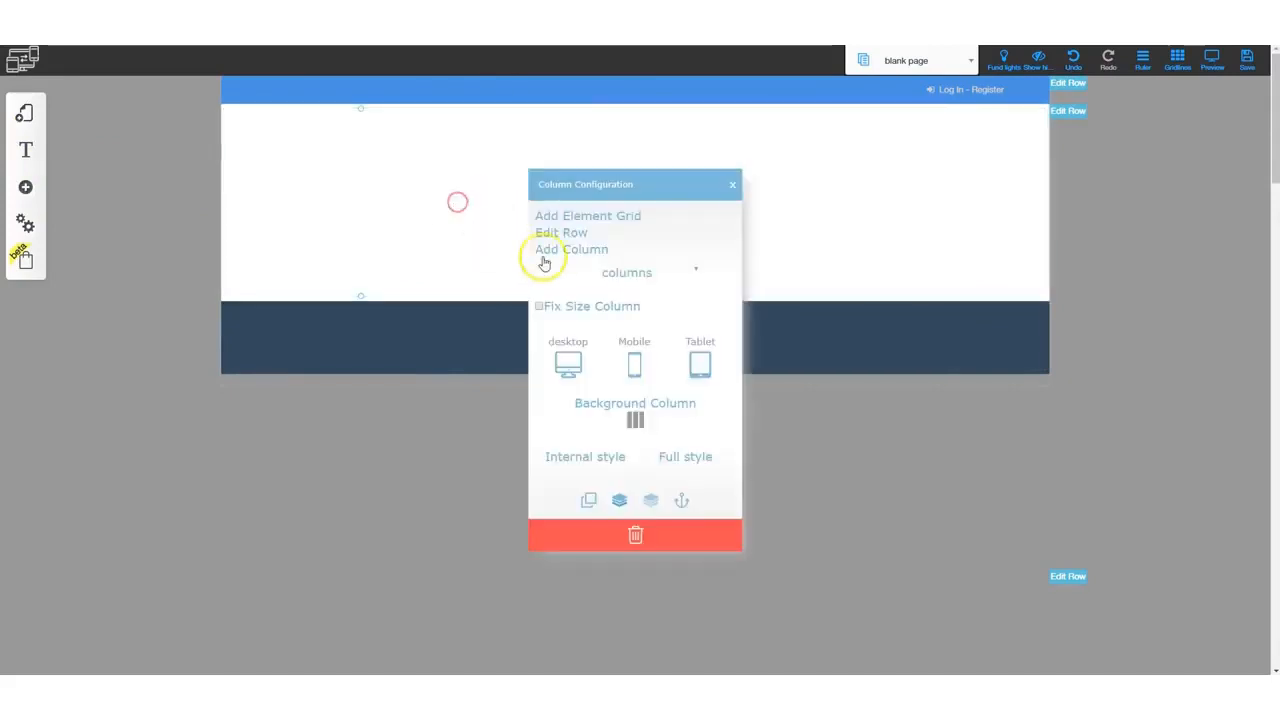
left_click(560, 249)
left_click(385, 198)
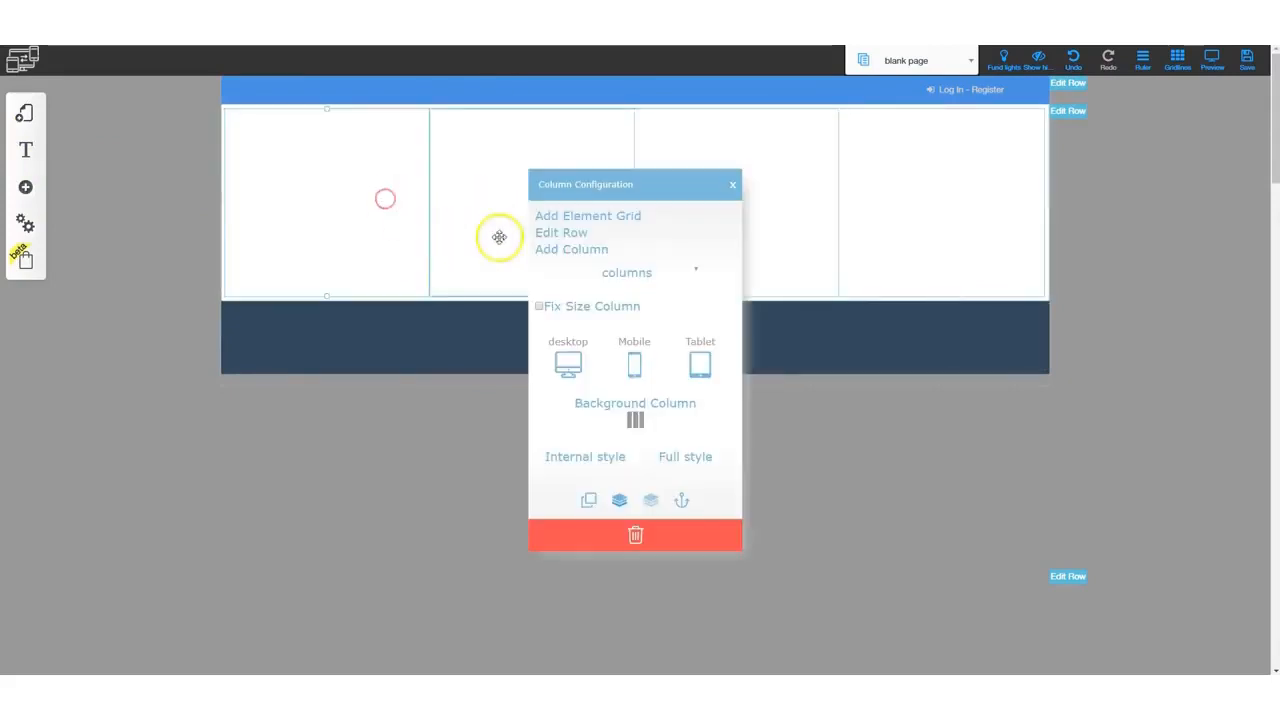
left_click(569, 249)
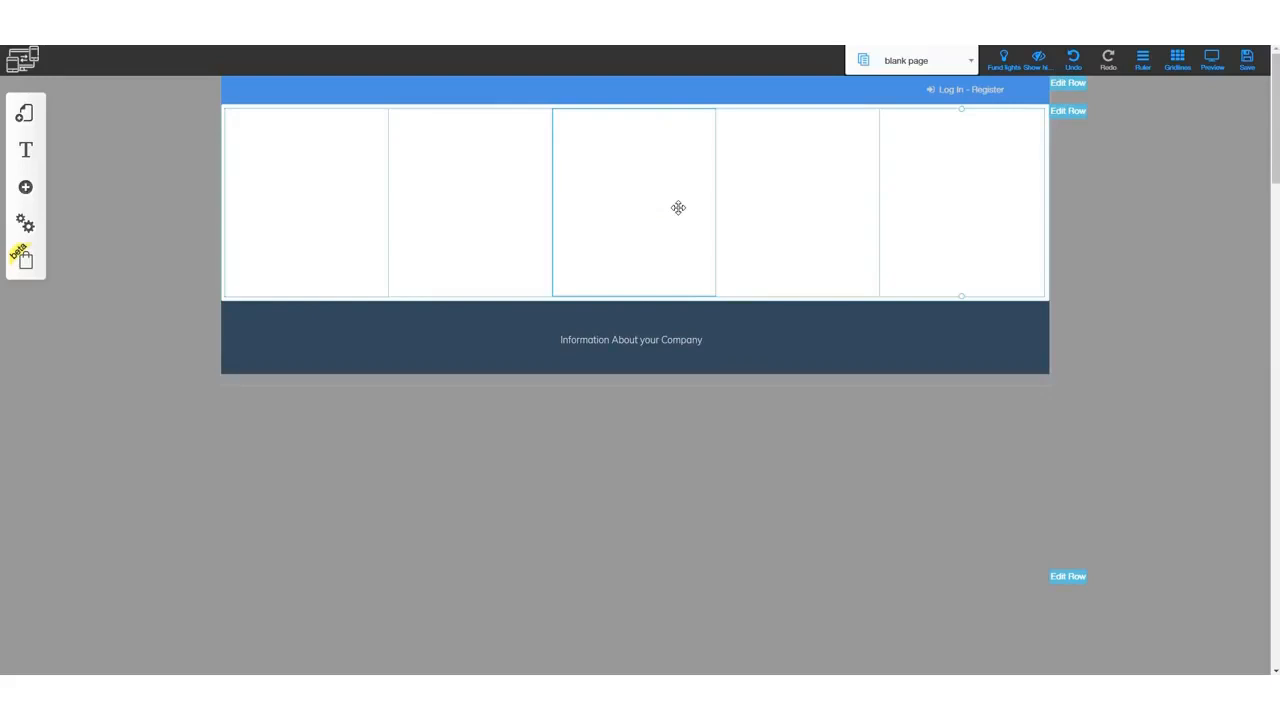
left_click(601, 184)
left_click(601, 249)
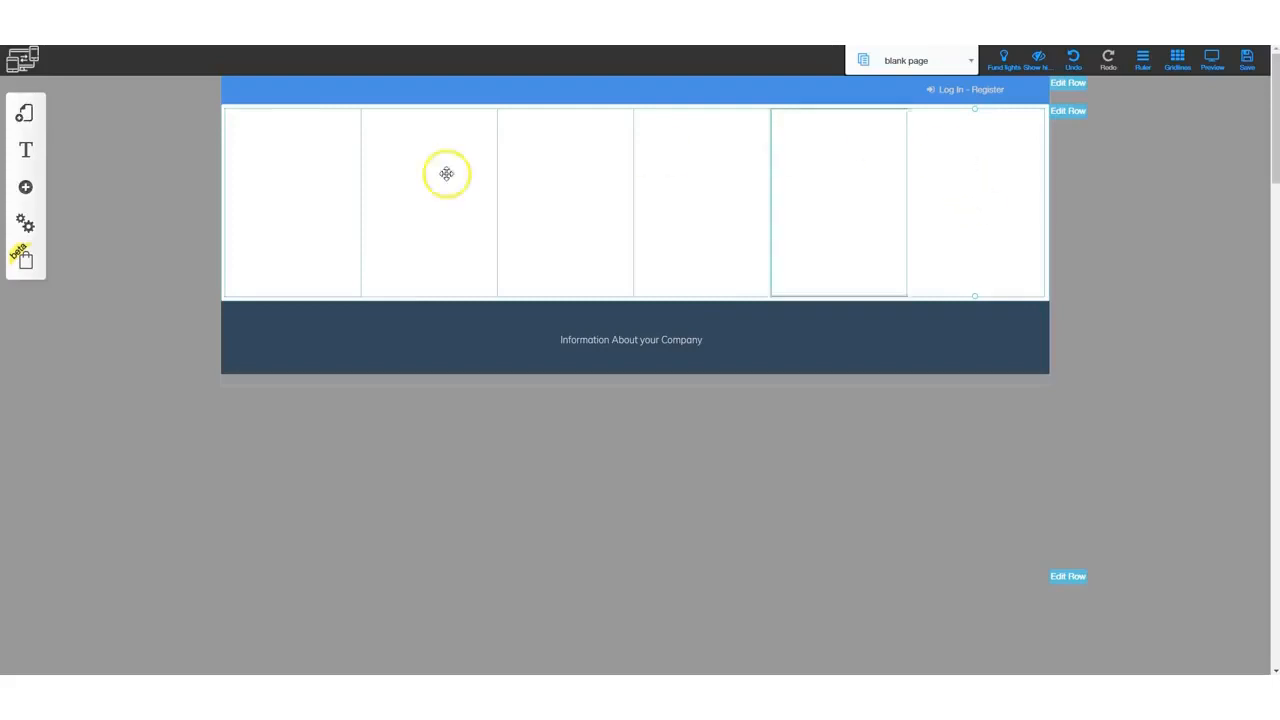
- Open the first column's configuration, try its columns width selector, and close the panel
left_click(289, 165)
left_click(677, 270)
left_click(676, 289)
left_click(676, 270)
left_click(666, 280)
left_click(676, 270)
left_click(686, 266)
left_click(678, 268)
left_click(671, 279)
left_click(676, 270)
left_click(666, 286)
left_click(672, 273)
left_click(665, 278)
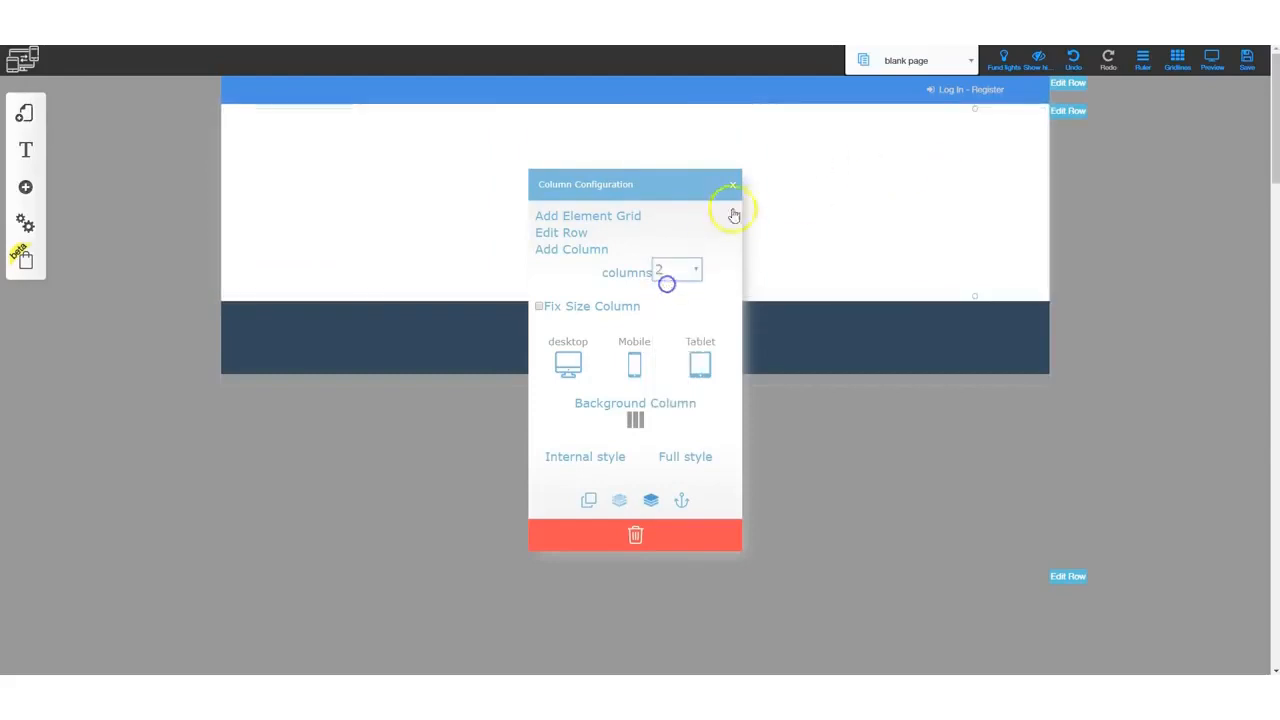
left_click(732, 185)
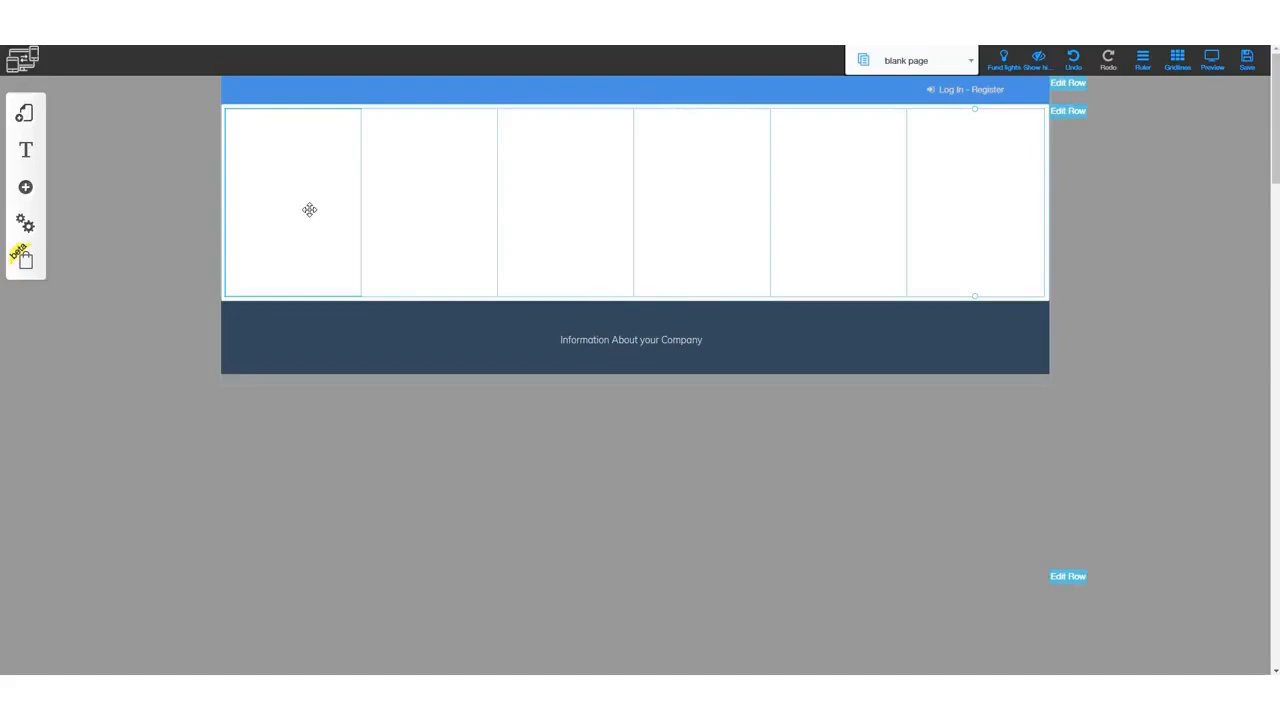
- Change the last column's width to 3 and then 12 columns so it fills a line of its own
left_click(971, 175)
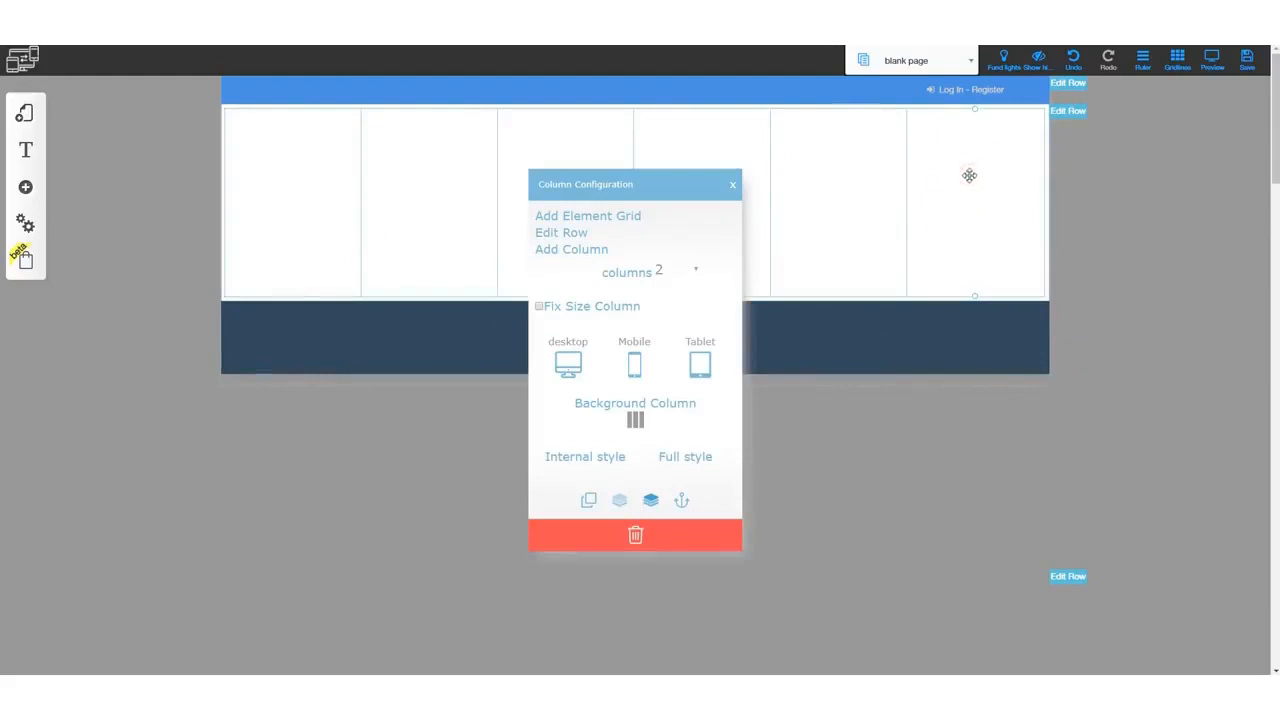
left_click(697, 272)
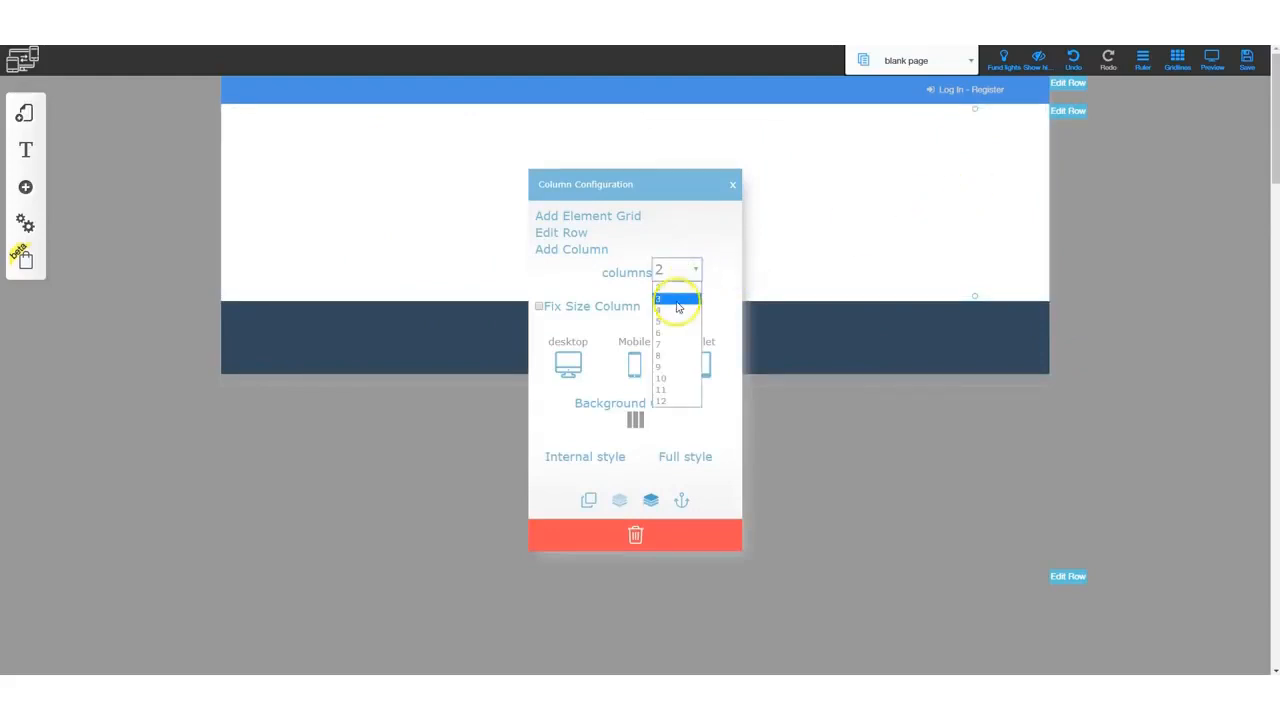
left_click(677, 302)
left_click(732, 187)
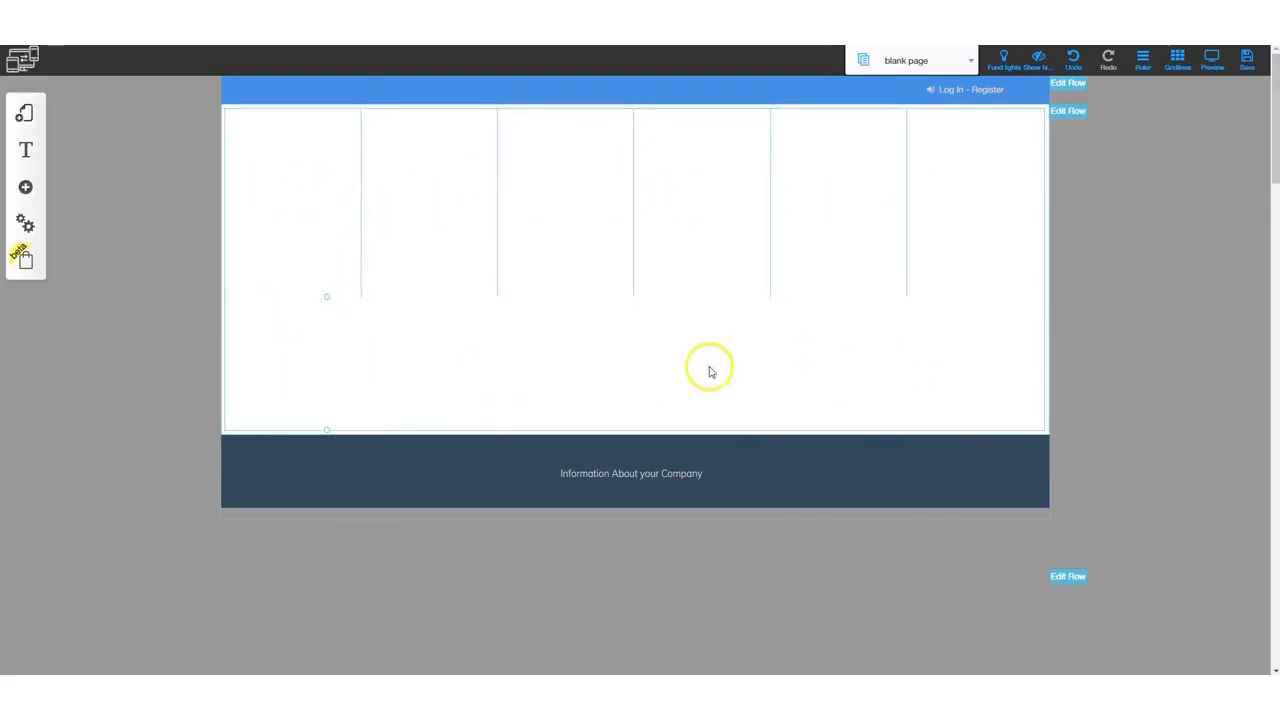
left_click(318, 356)
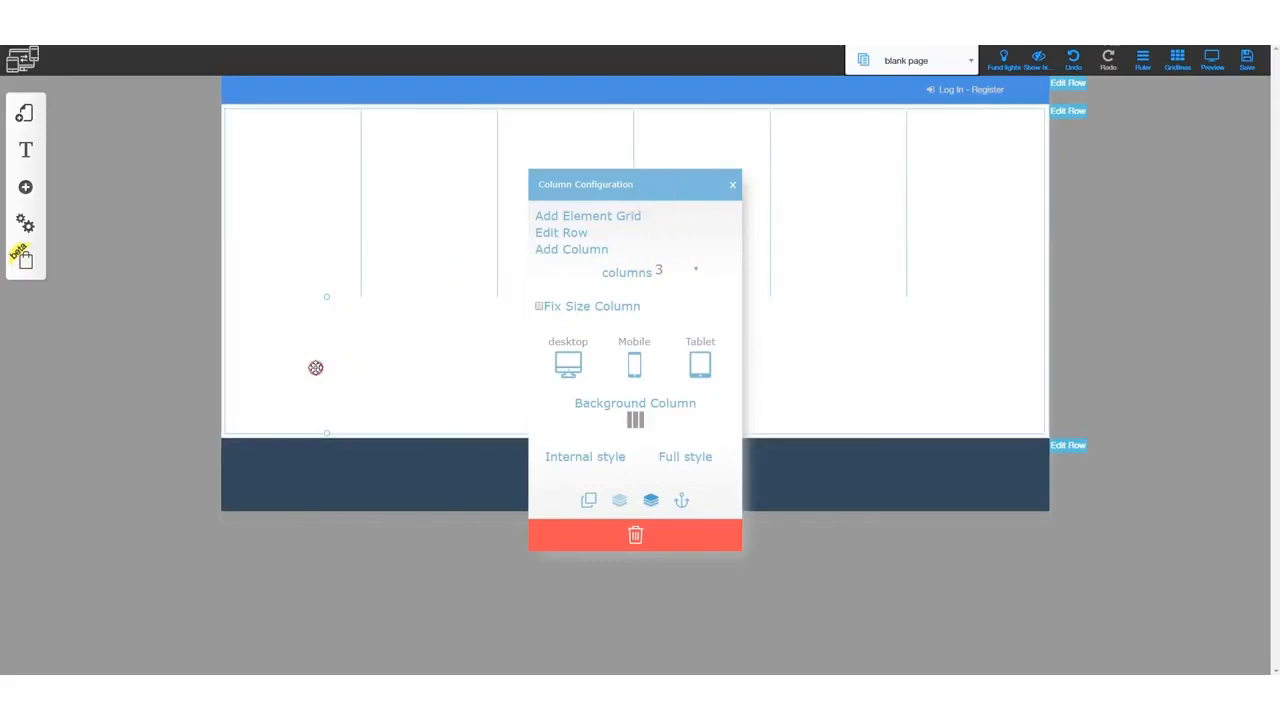
left_click(696, 269)
left_click(677, 402)
left_click(834, 373)
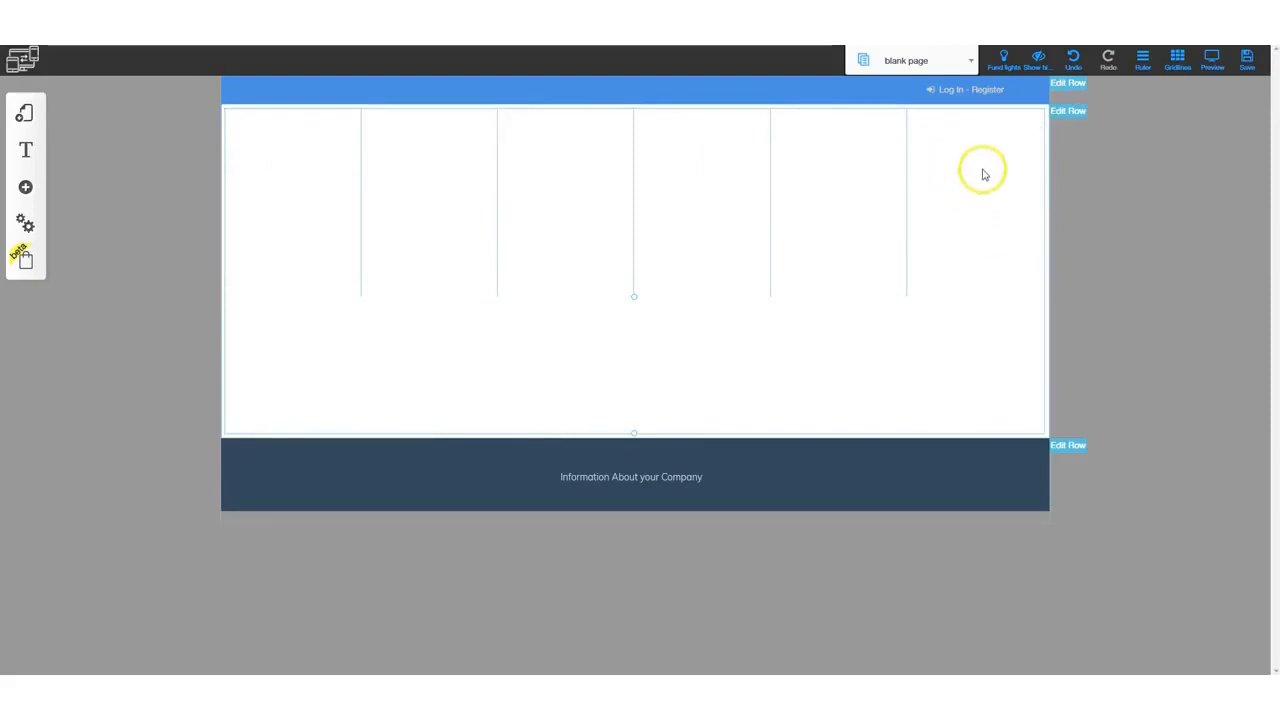
- Set the fifth column's width to 4 columns
left_click(846, 169)
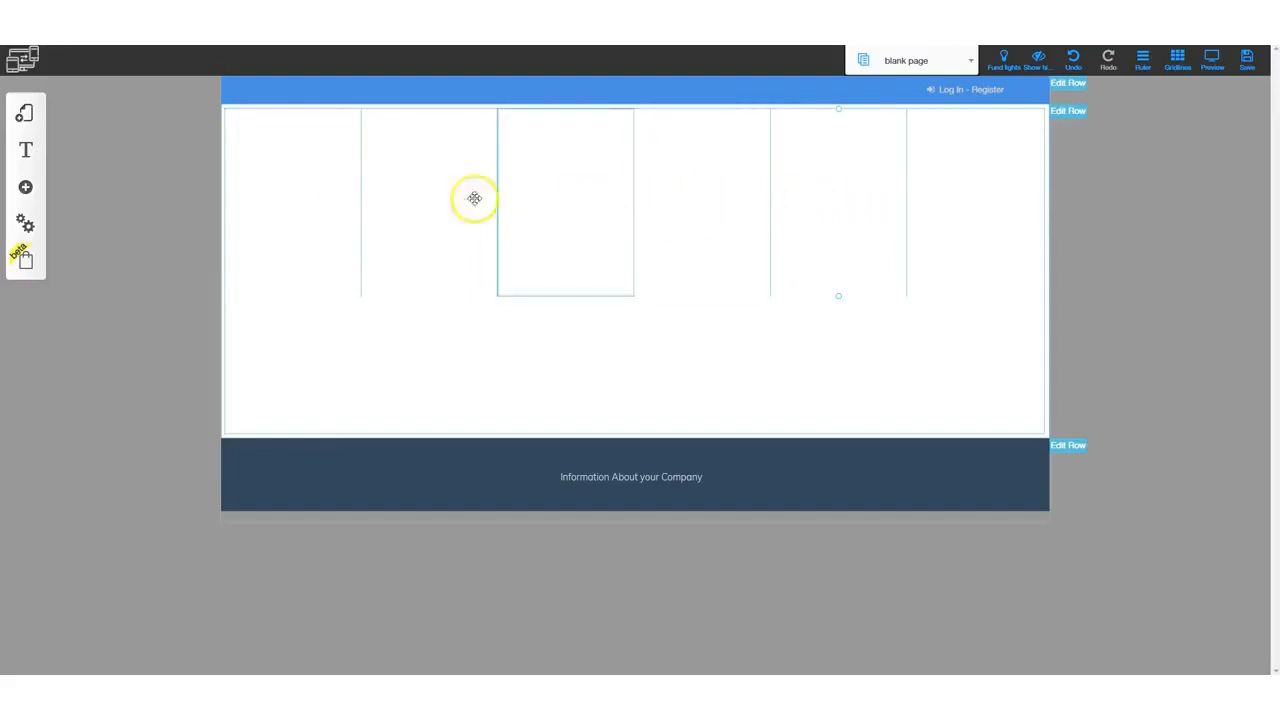
left_click(835, 191)
left_click(693, 265)
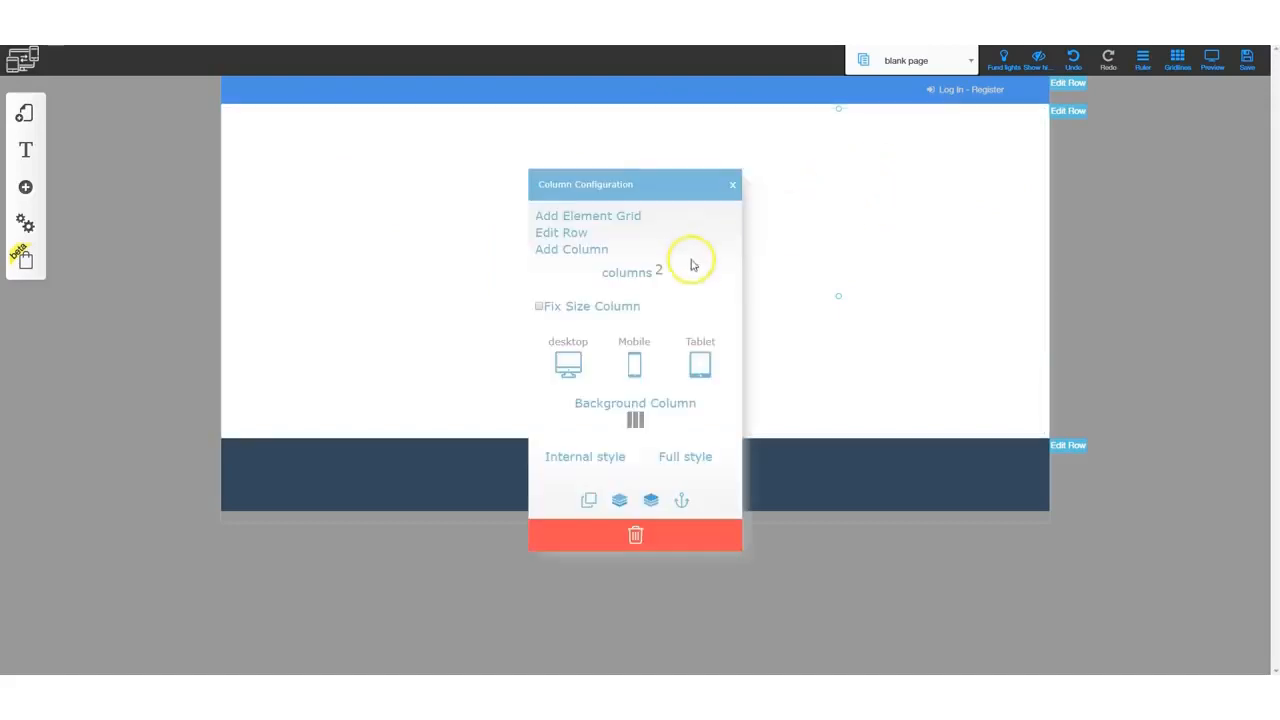
left_click(672, 306)
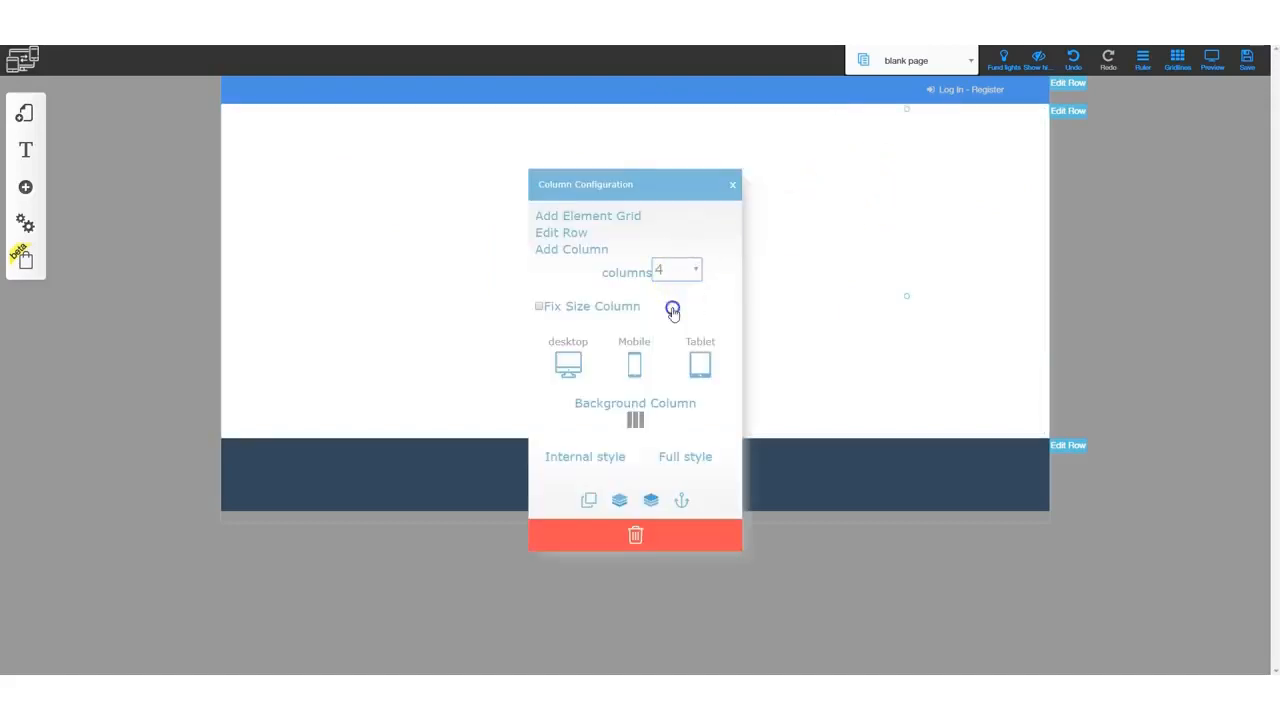
left_click(928, 217)
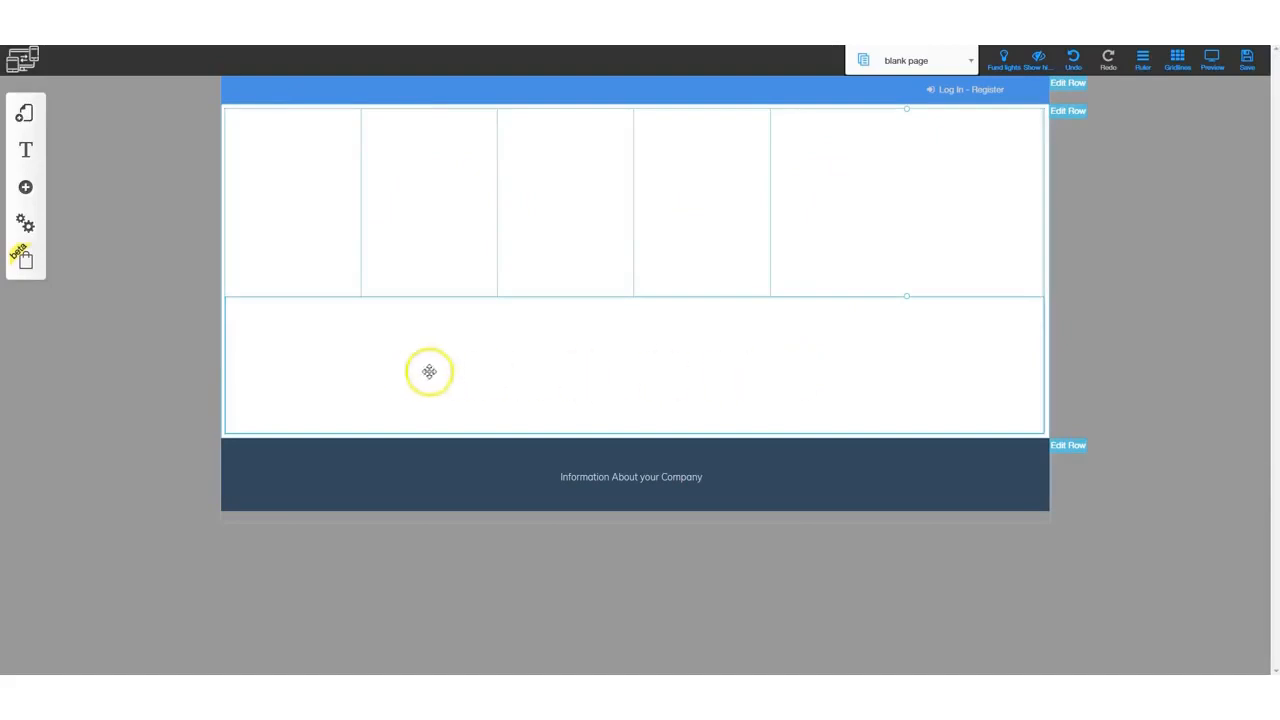
- Drag the full-width lower column up toward the top row's first column
left_click(796, 369)
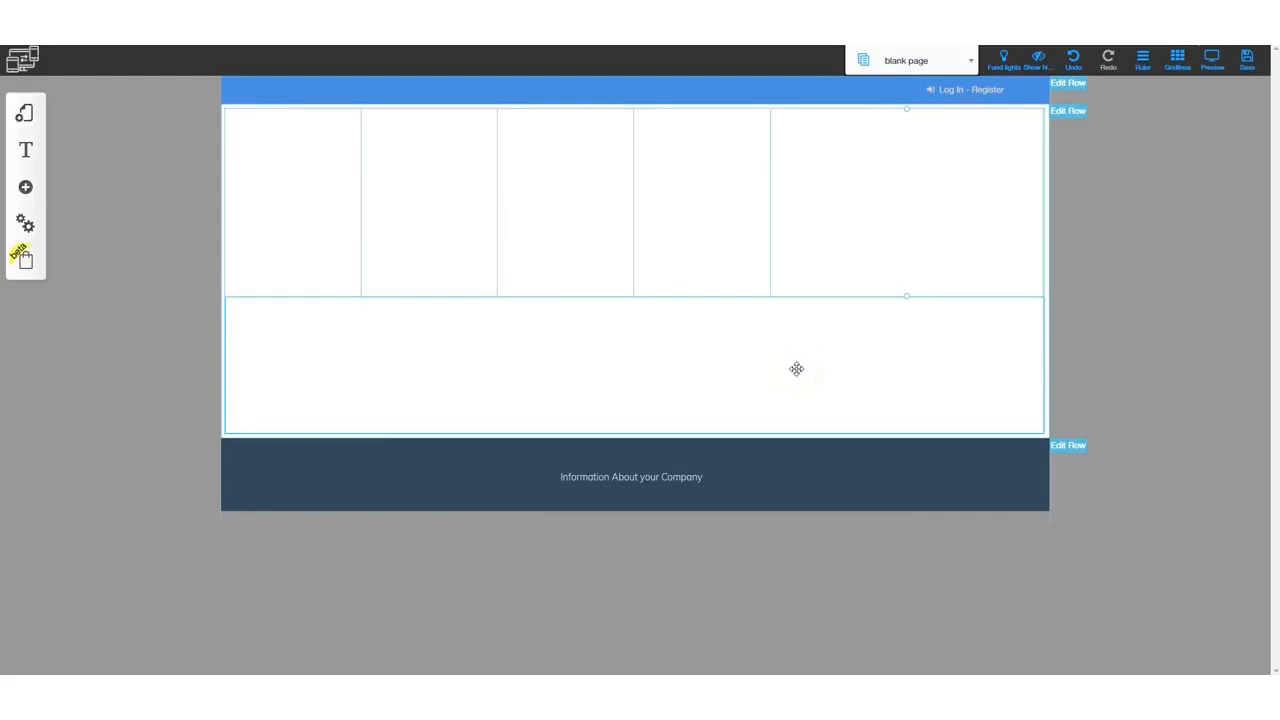
left_click_drag(796, 369, 707, 373)
left_click_drag(707, 373, 316, 172)
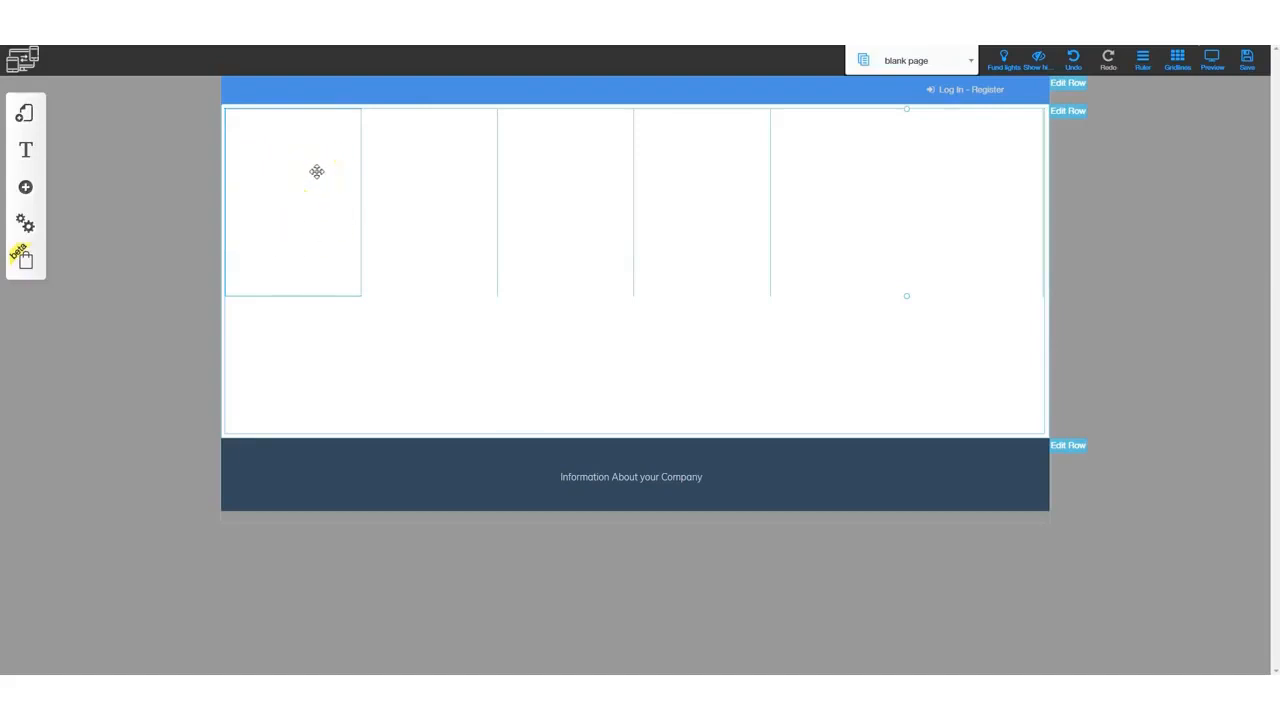
- Hide the first column on mobile and tablet, then drag it toward the second column
left_click(306, 171)
left_click_drag(306, 168, 499, 256)
left_click(634, 363)
left_click(690, 365)
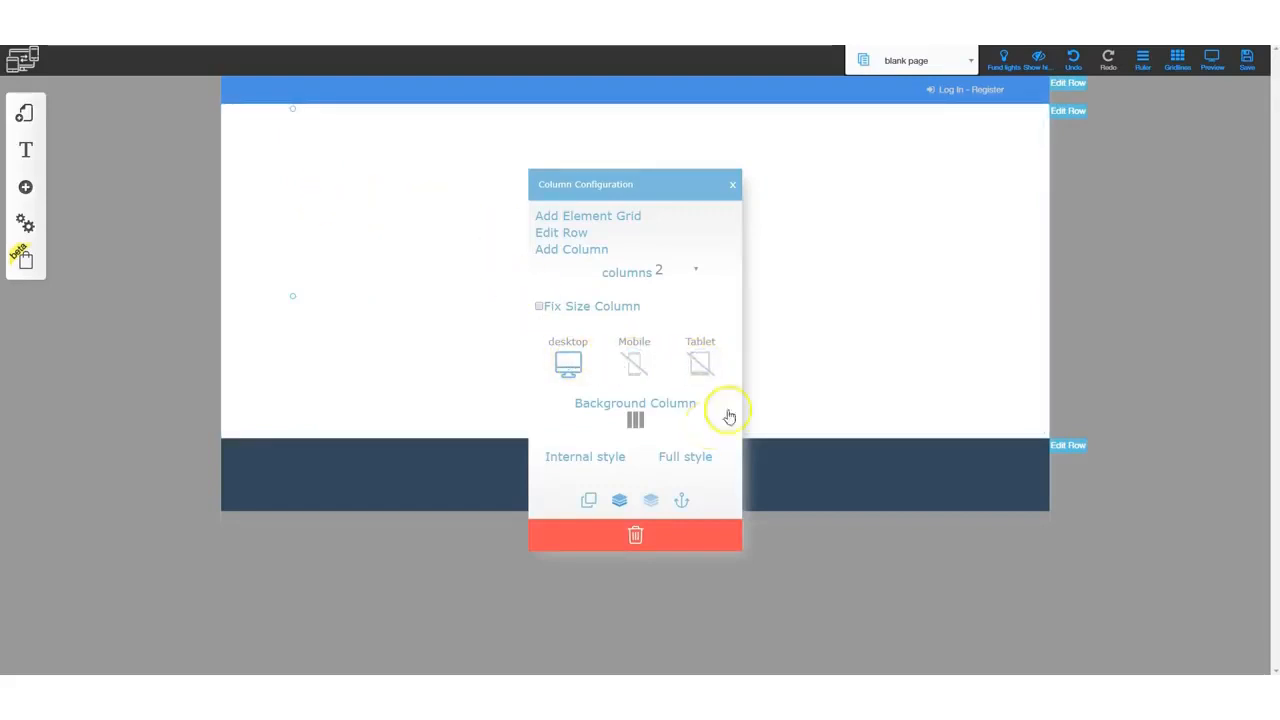
left_click(829, 297)
left_click(263, 220)
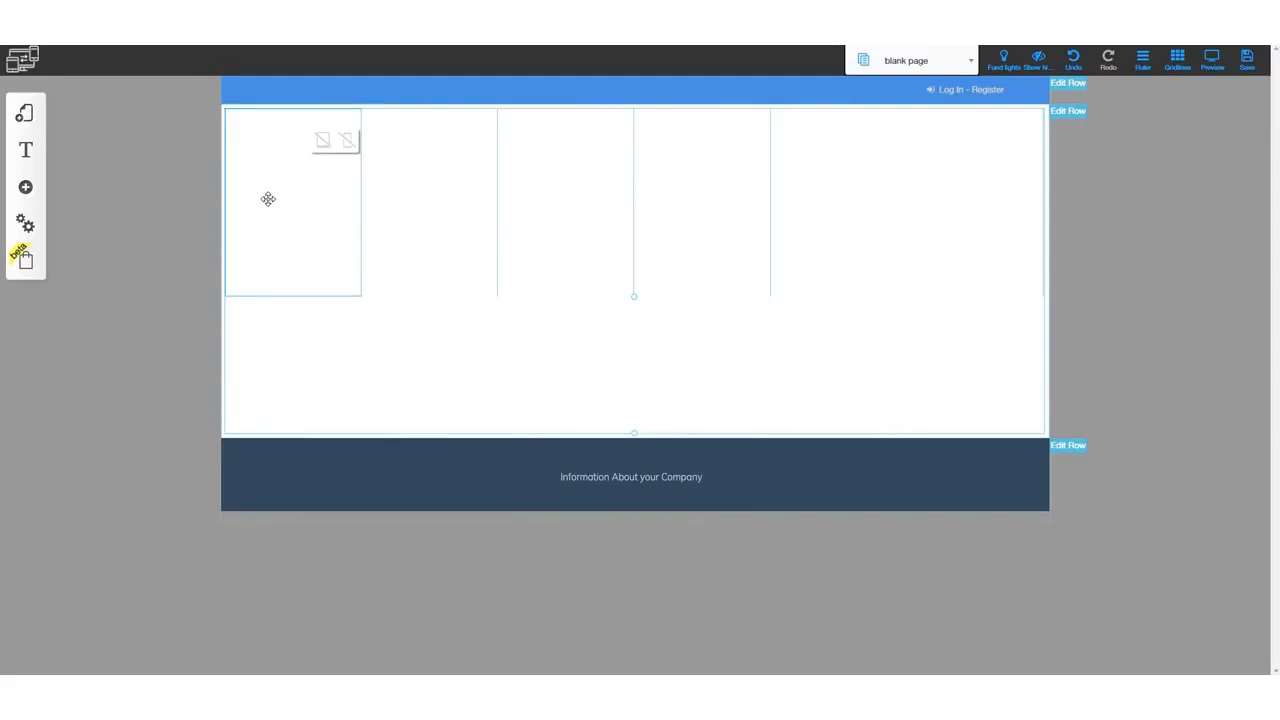
left_click_drag(268, 199, 309, 213)
left_click_drag(311, 213, 413, 155)
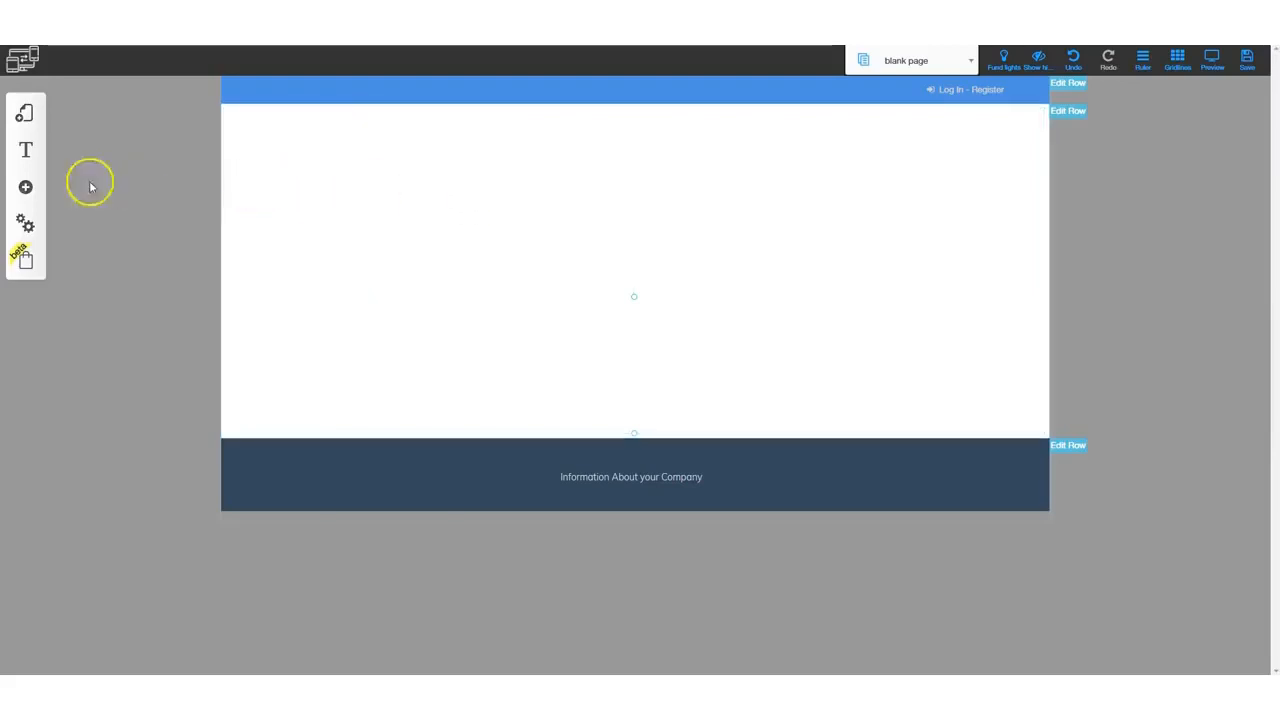
- Add an About Us row template from the Rows elements below the blank row and close the panel
left_click(26, 189)
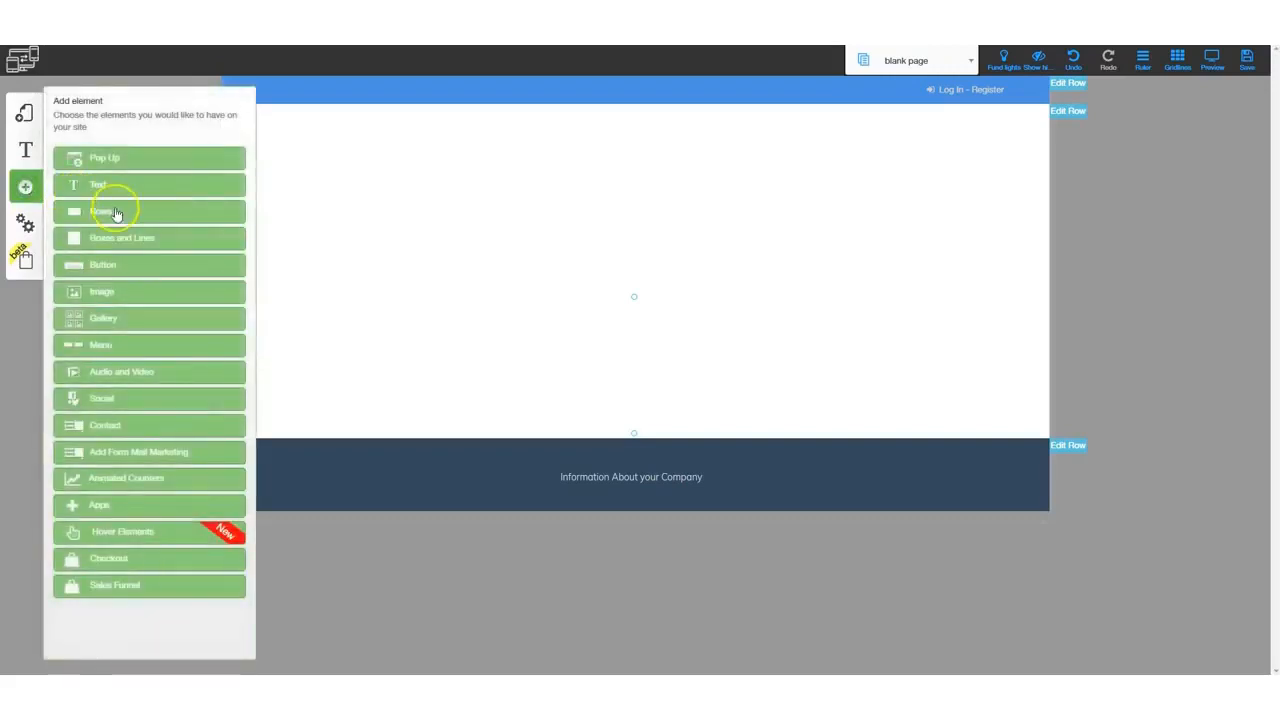
left_click(108, 213)
scroll(112, 430, "down", 5)
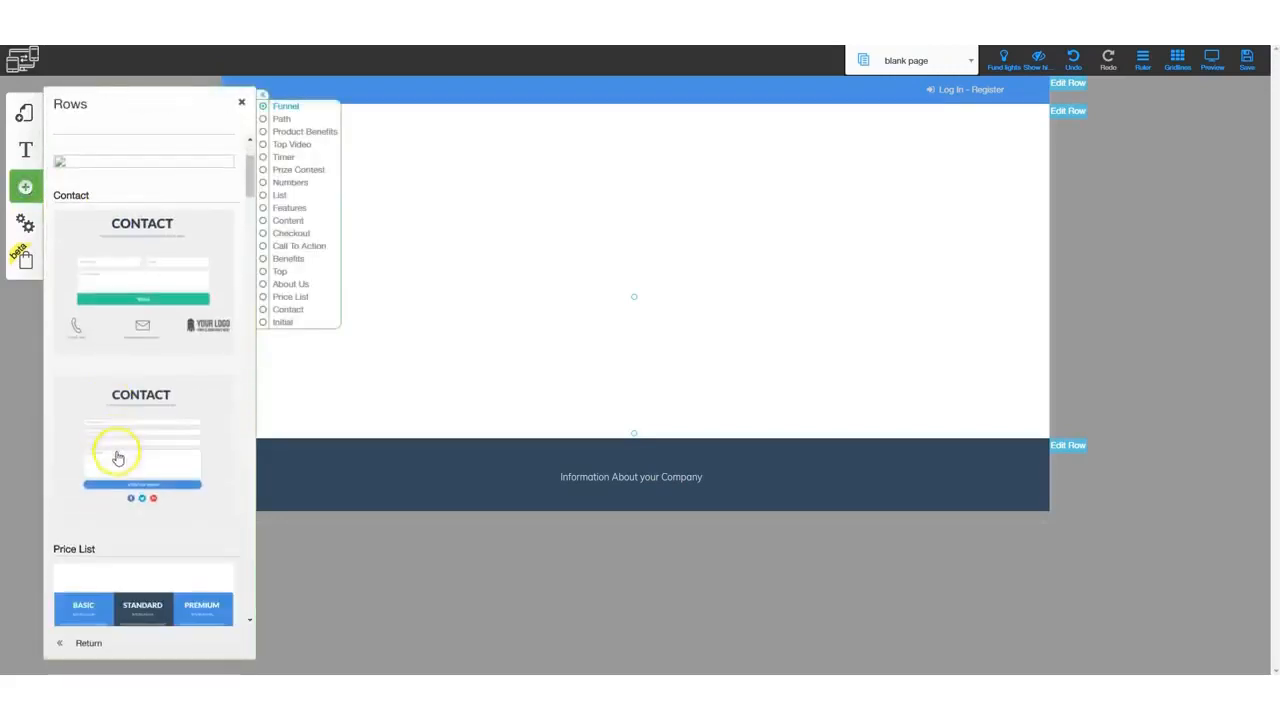
scroll(120, 470, "down", 4)
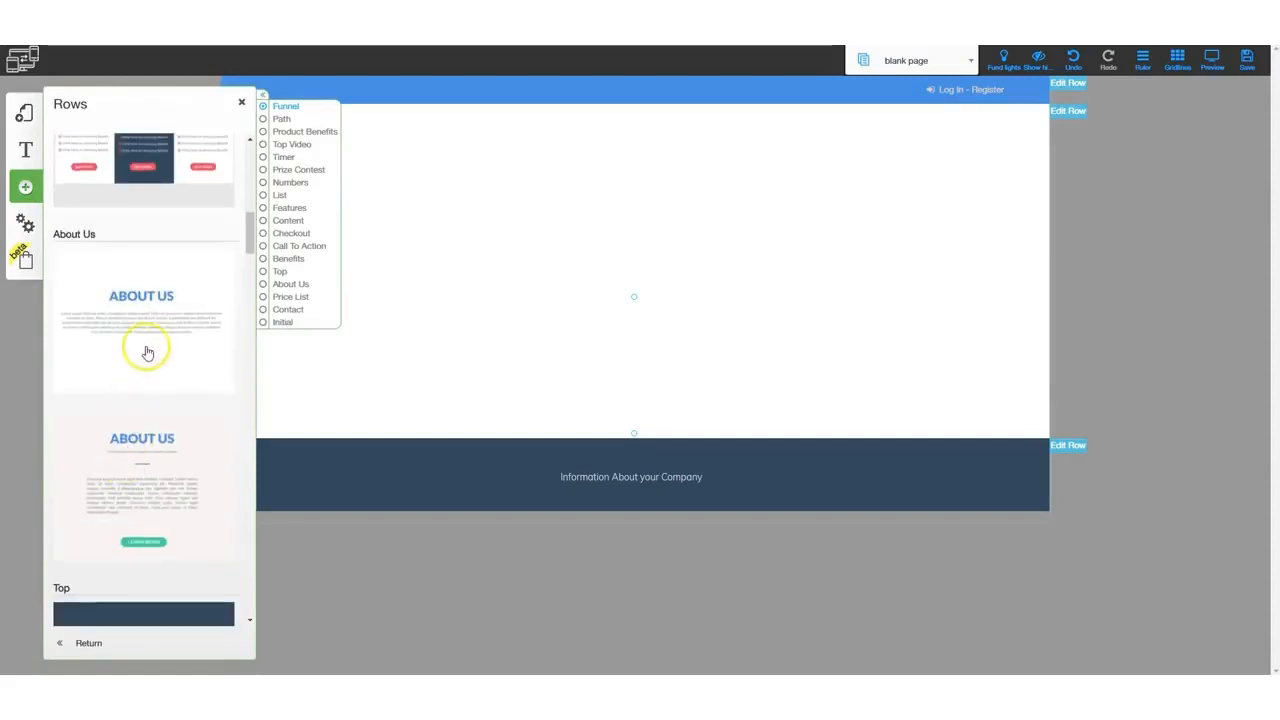
left_click(141, 296)
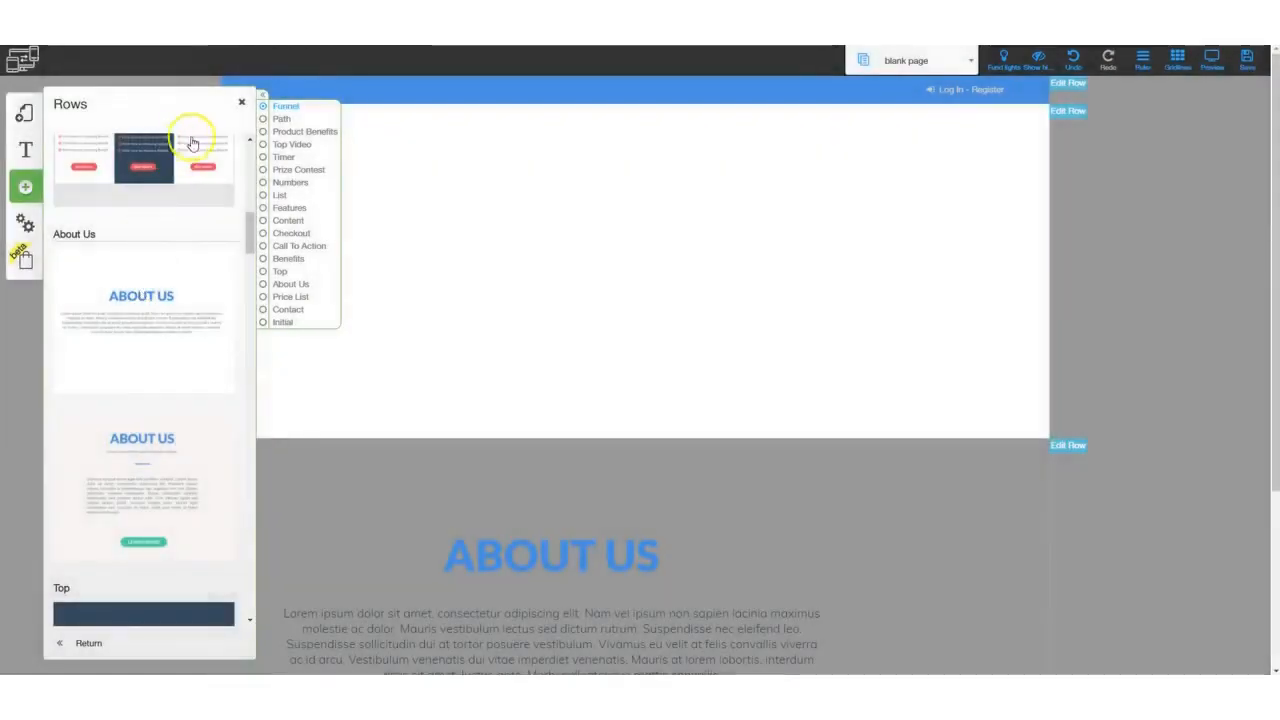
left_click(241, 101)
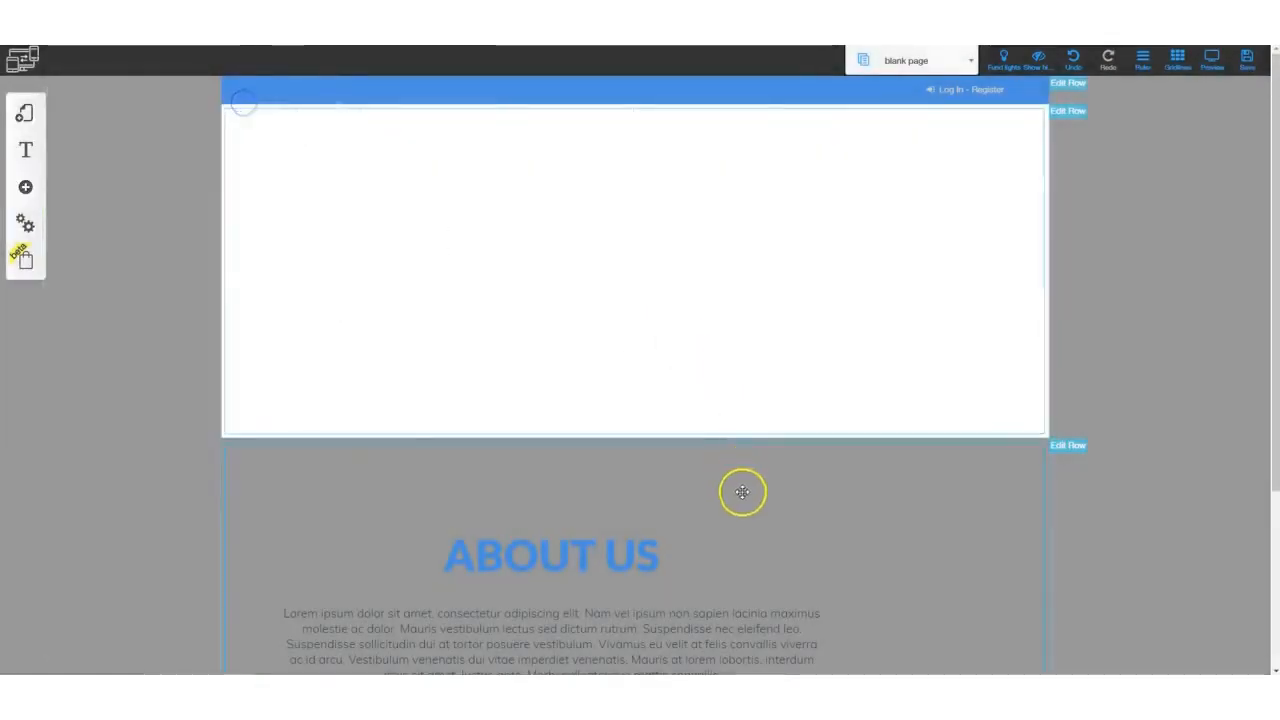
- Reposition the About Us heading and paragraph within the new row
scroll(582, 399, "down", 2)
left_click_drag(591, 346, 669, 329)
left_click_drag(591, 437, 695, 434)
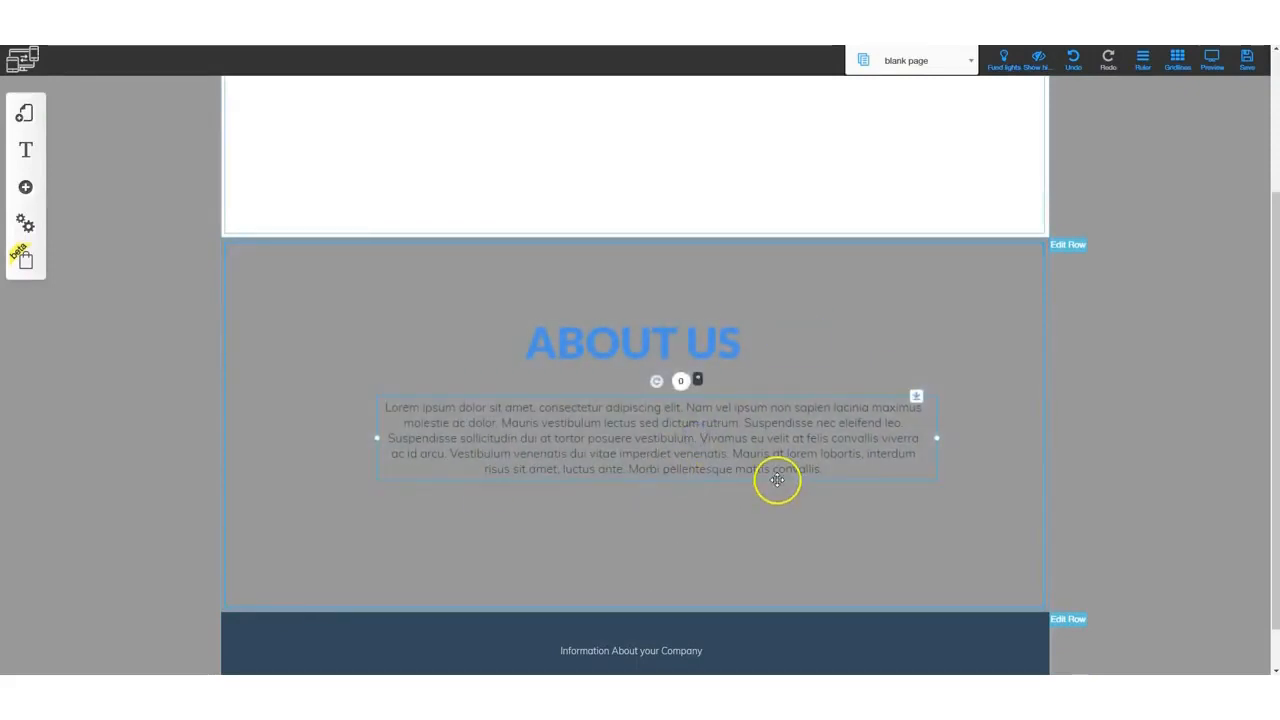
- Move the About Us row up above the blank row
left_click(1070, 248)
left_click(1070, 248)
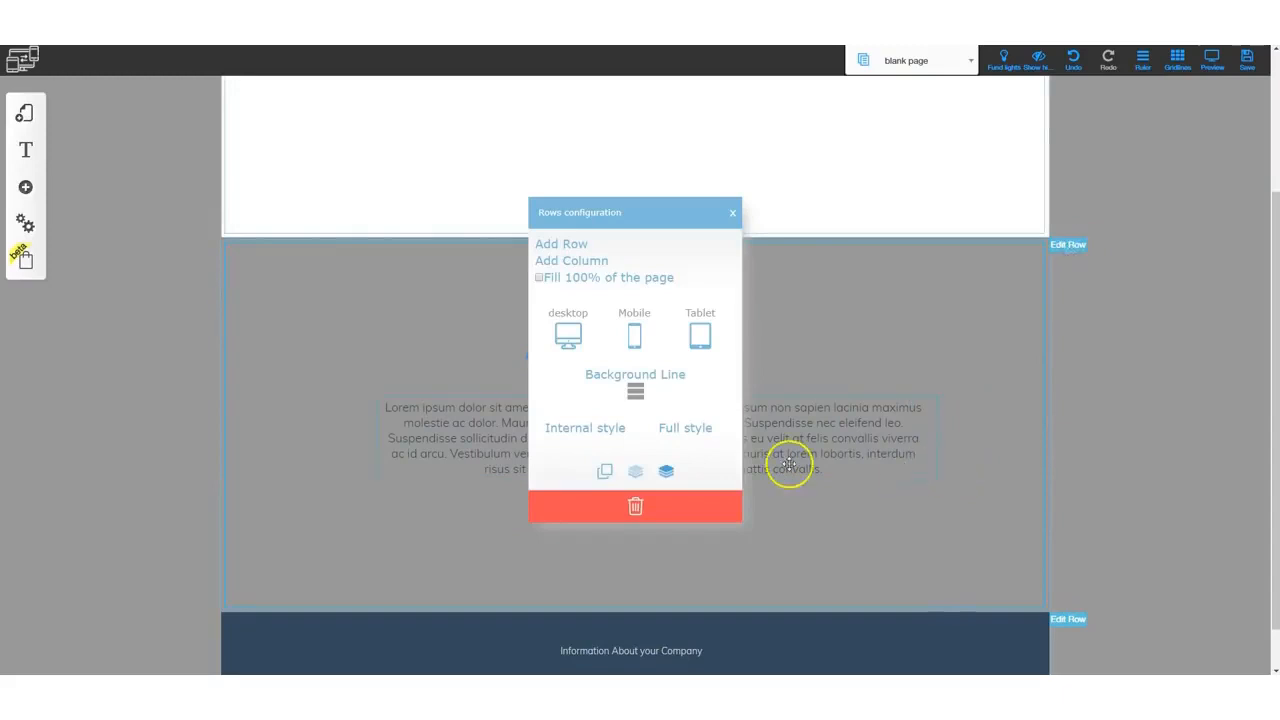
left_click(666, 470)
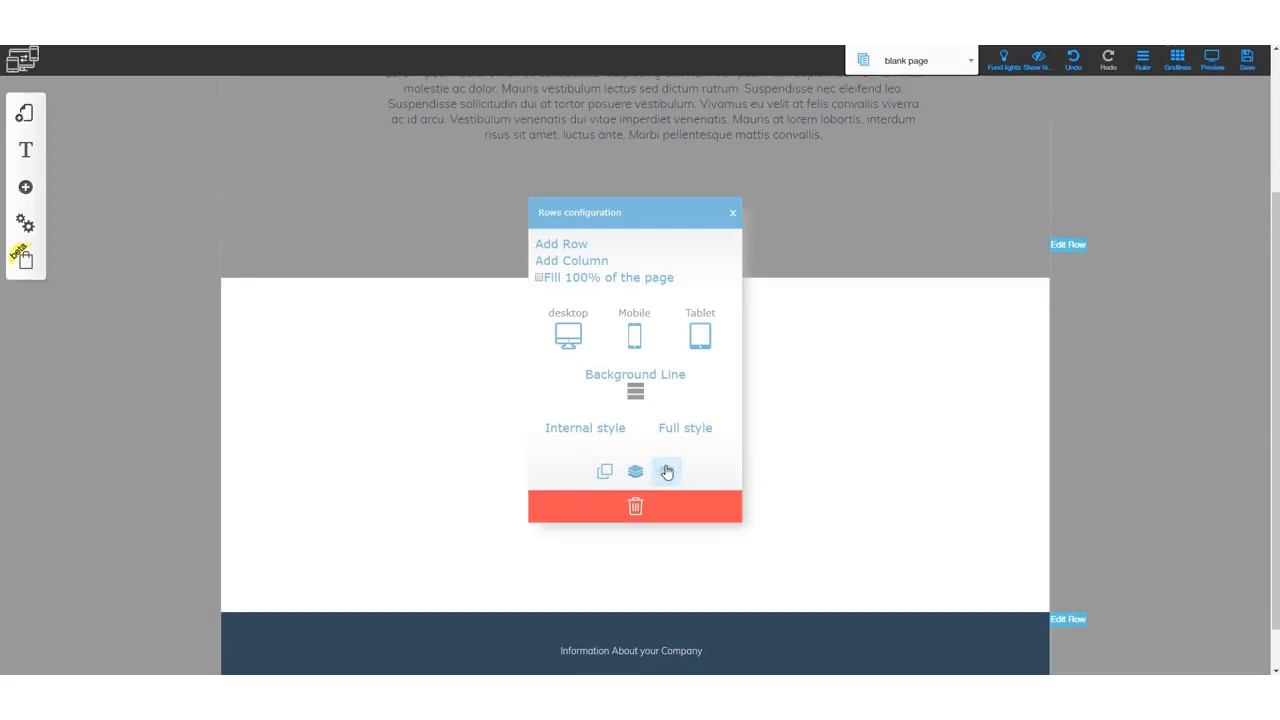
left_click(733, 212)
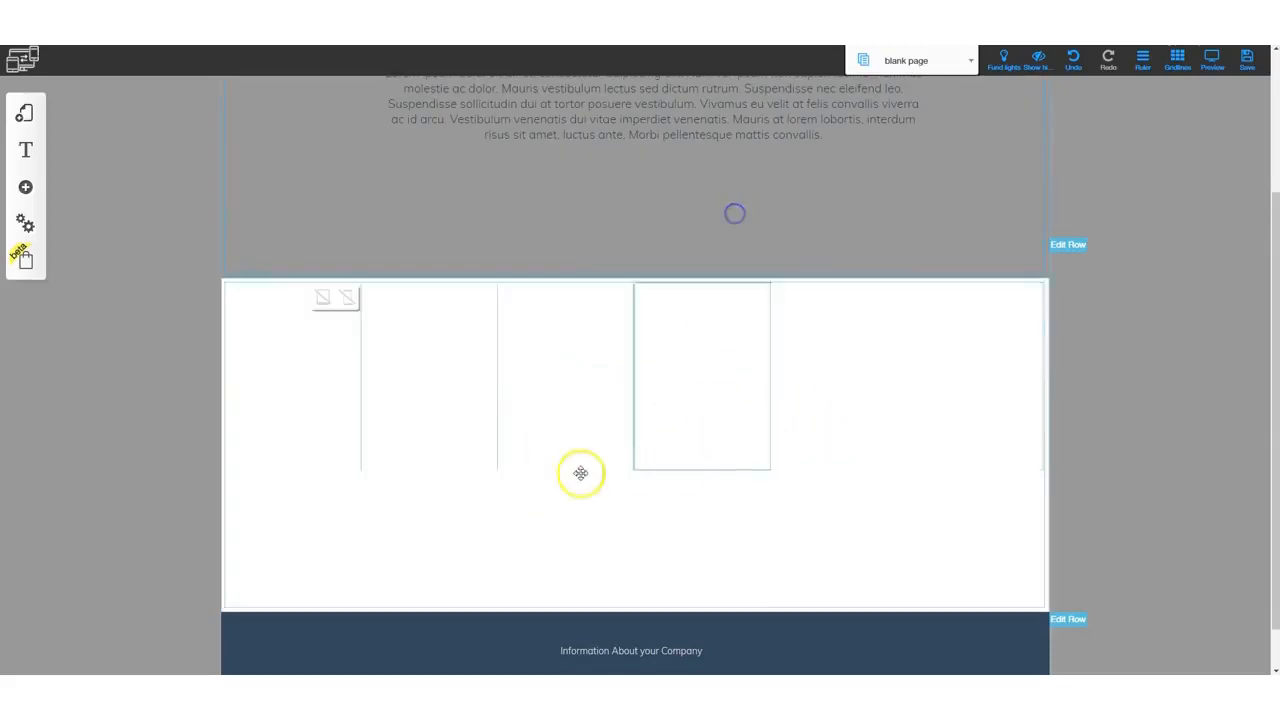
- Move the About Us row back down below the blank row
scroll(814, 429, "up", 2)
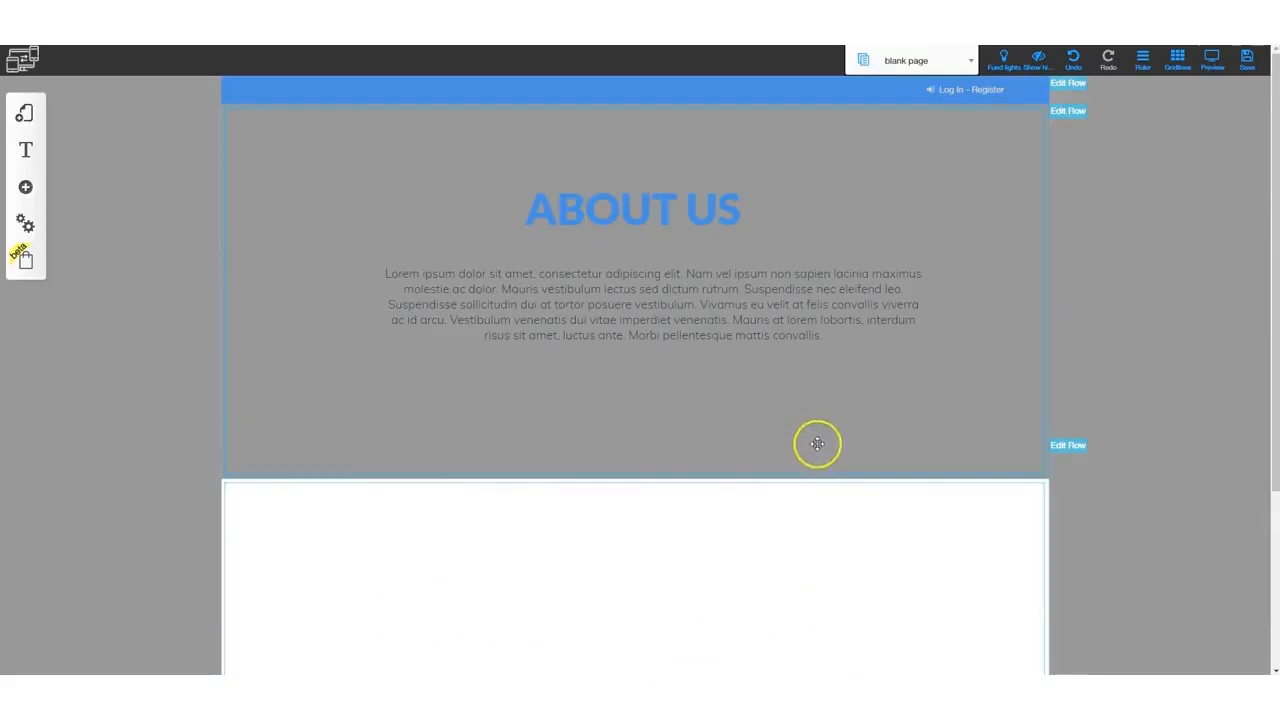
left_click(1066, 112)
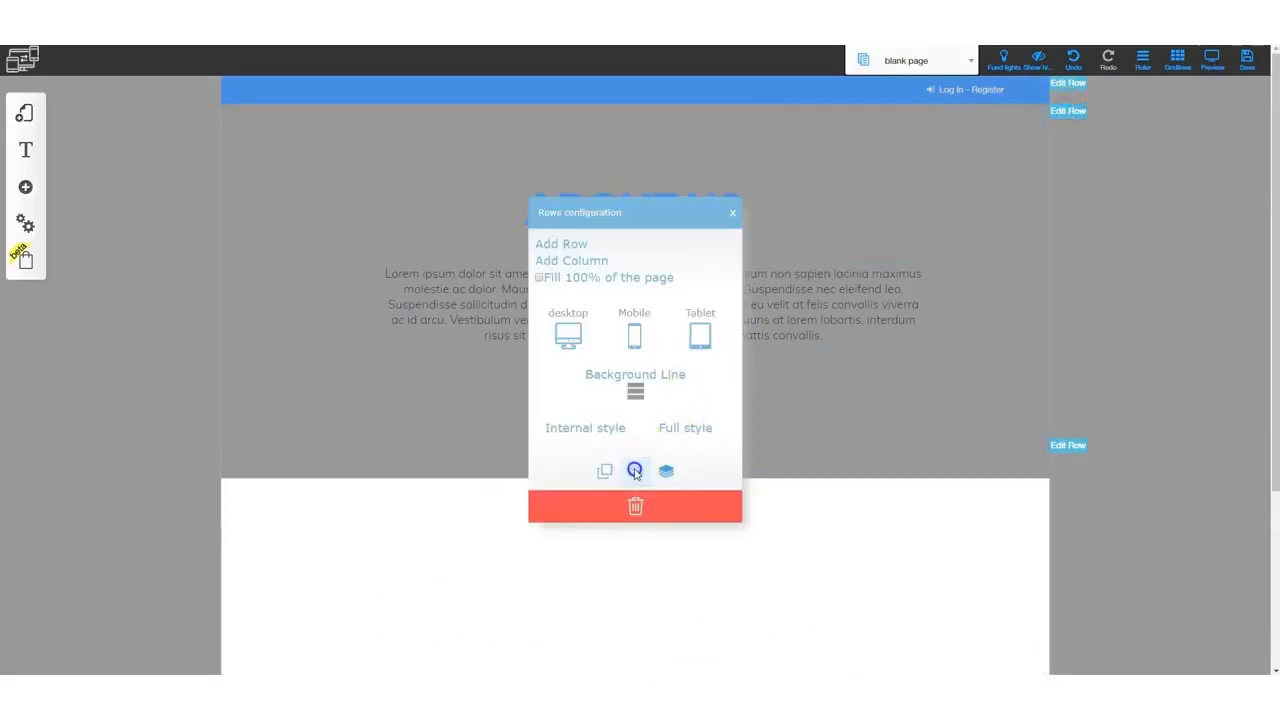
left_click(1070, 109)
left_click(733, 213)
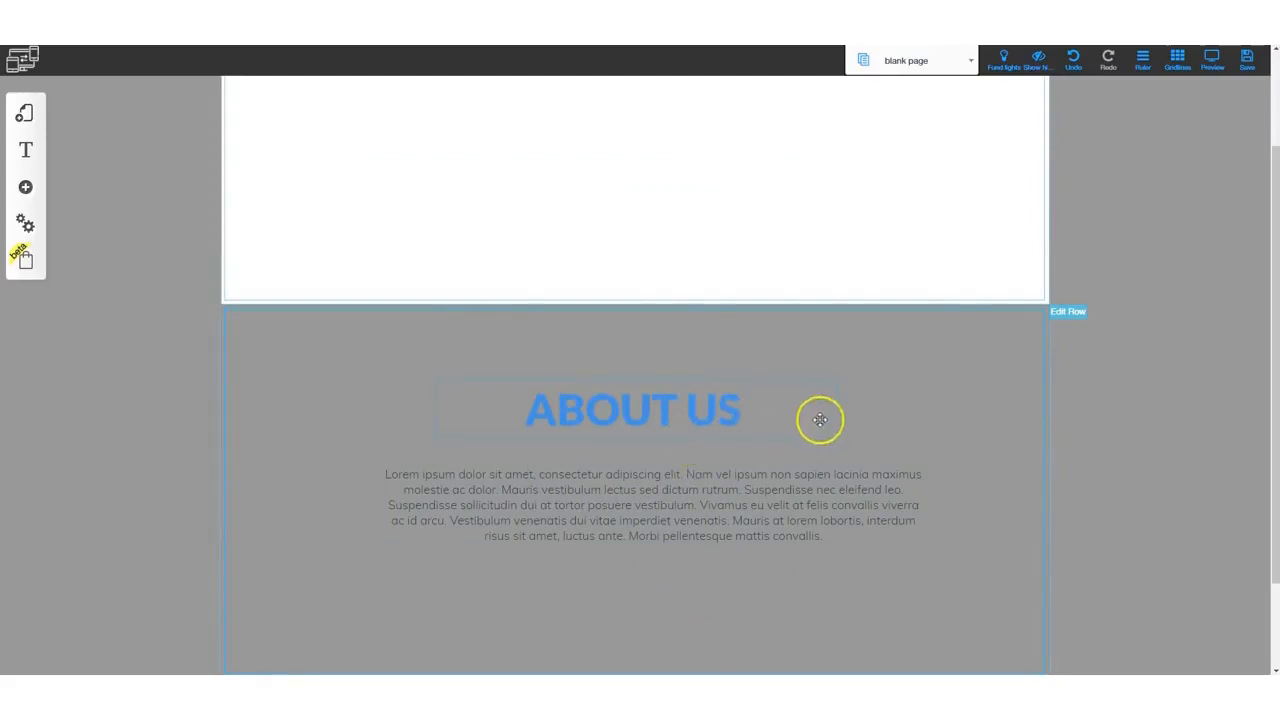
- Open the My Layouts panel
scroll(822, 422, "up", 2)
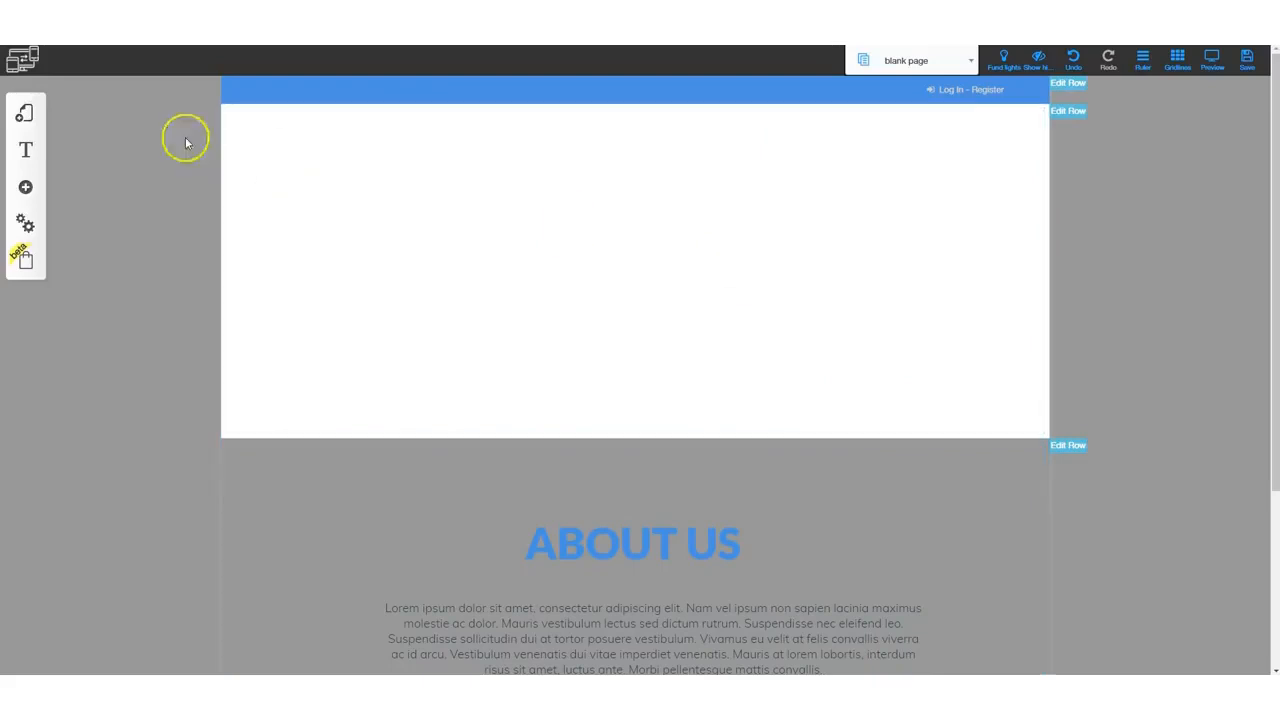
left_click(23, 116)
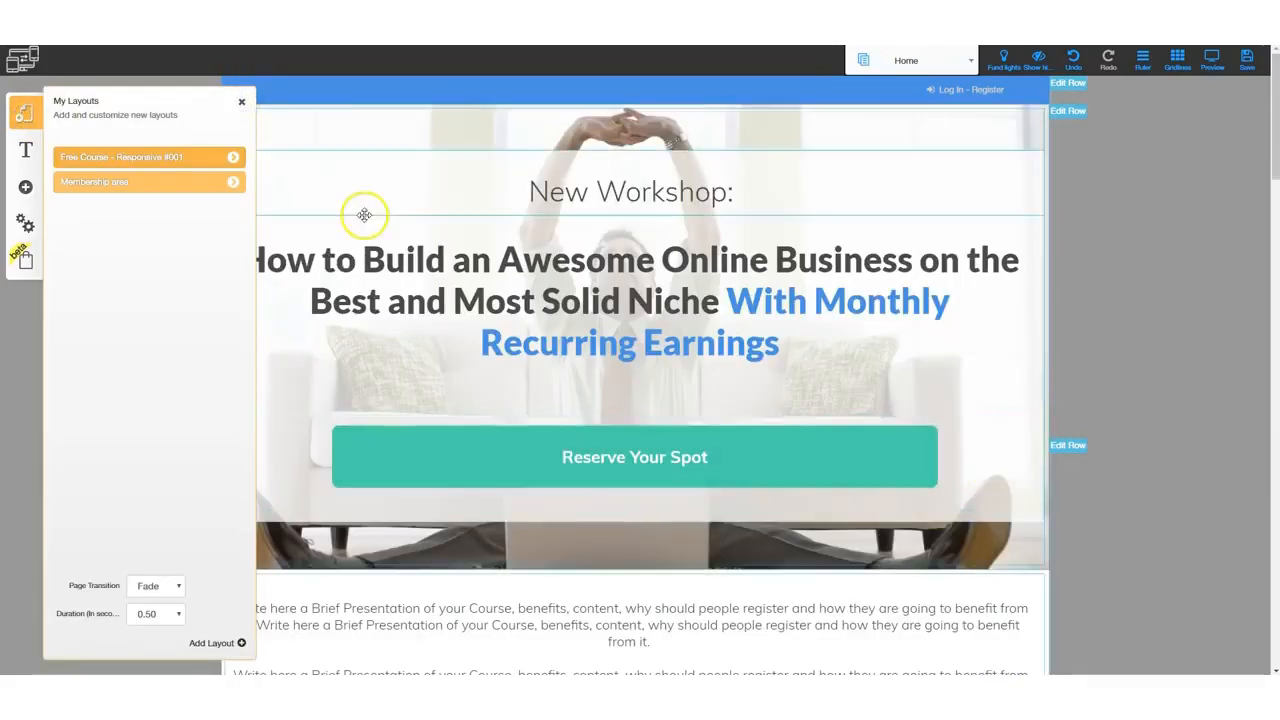
- Close the layouts panel and move the New Workshop heading slightly right and up within the header
left_click(241, 102)
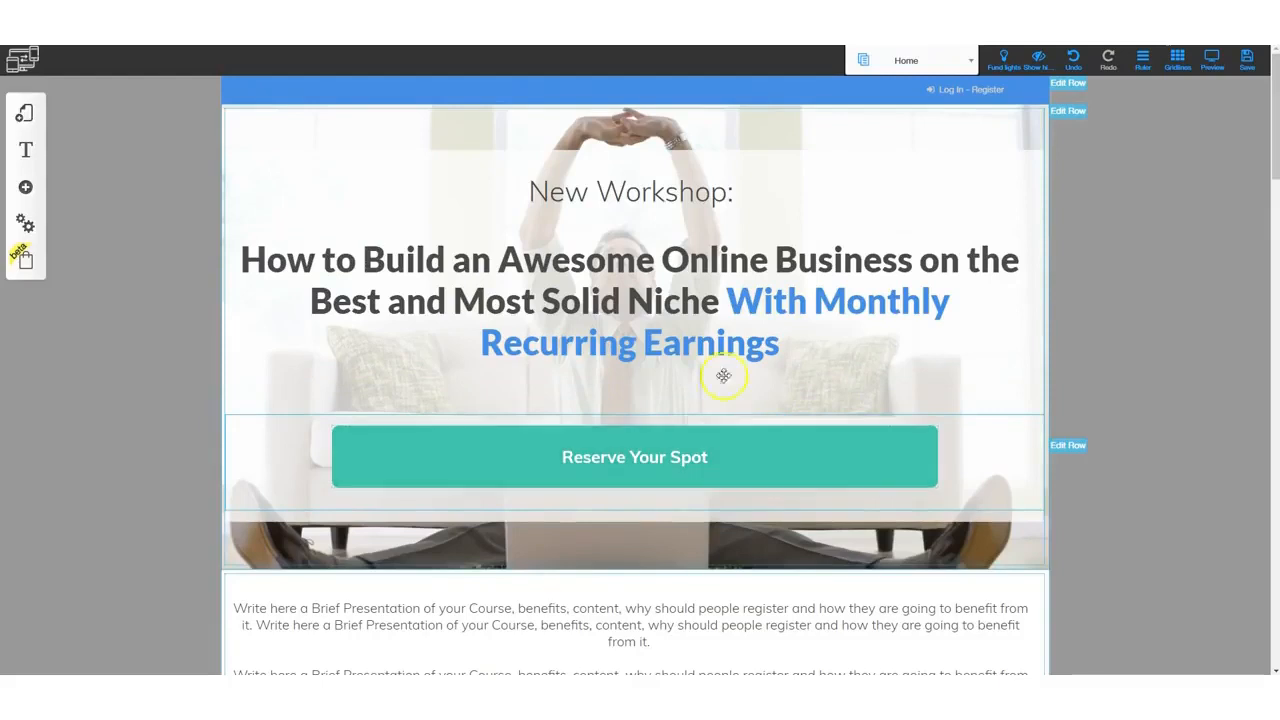
left_click(670, 193)
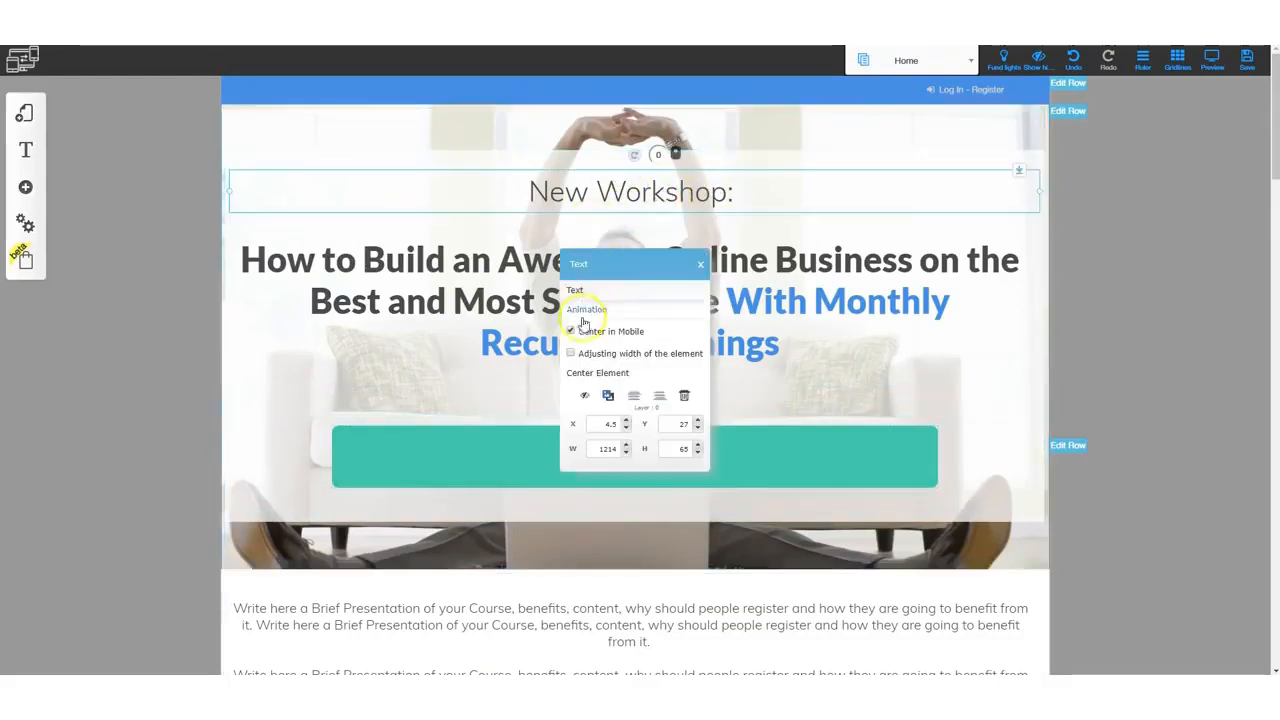
left_click_drag(630, 190, 675, 173)
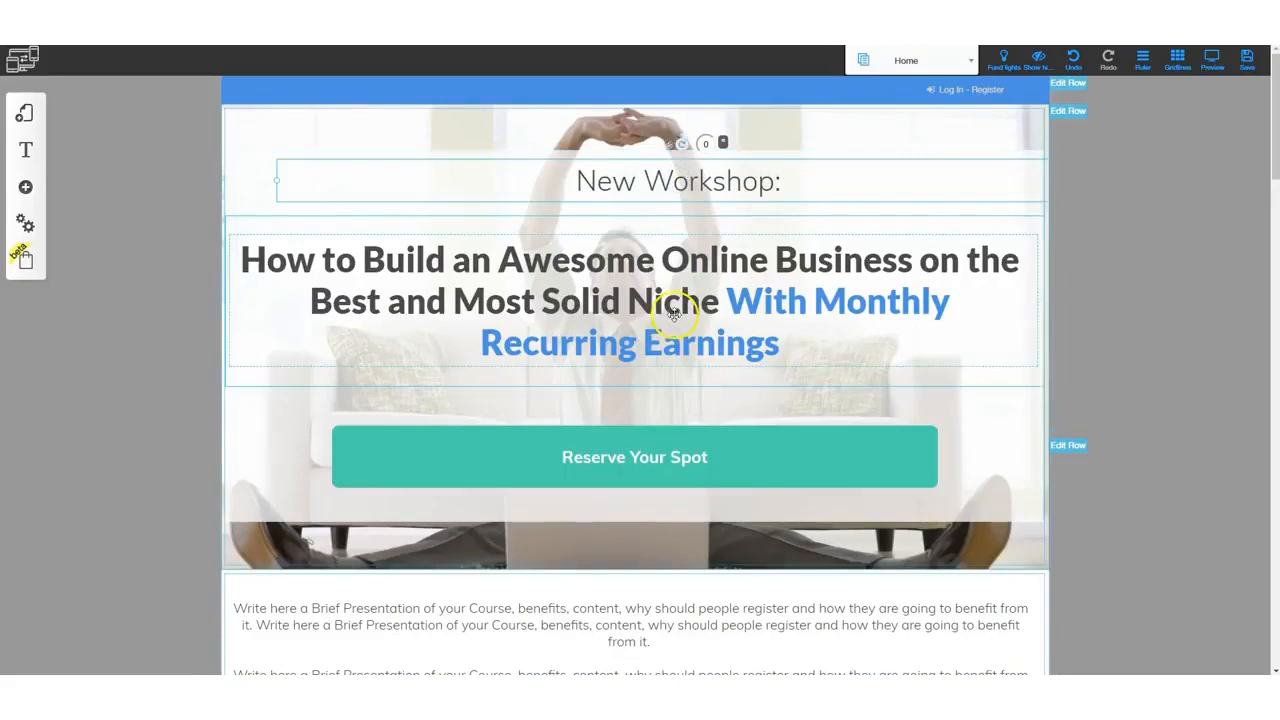
- Nudge the main headline text block slightly to the right
scroll(667, 235, "down", 1)
left_click(667, 235)
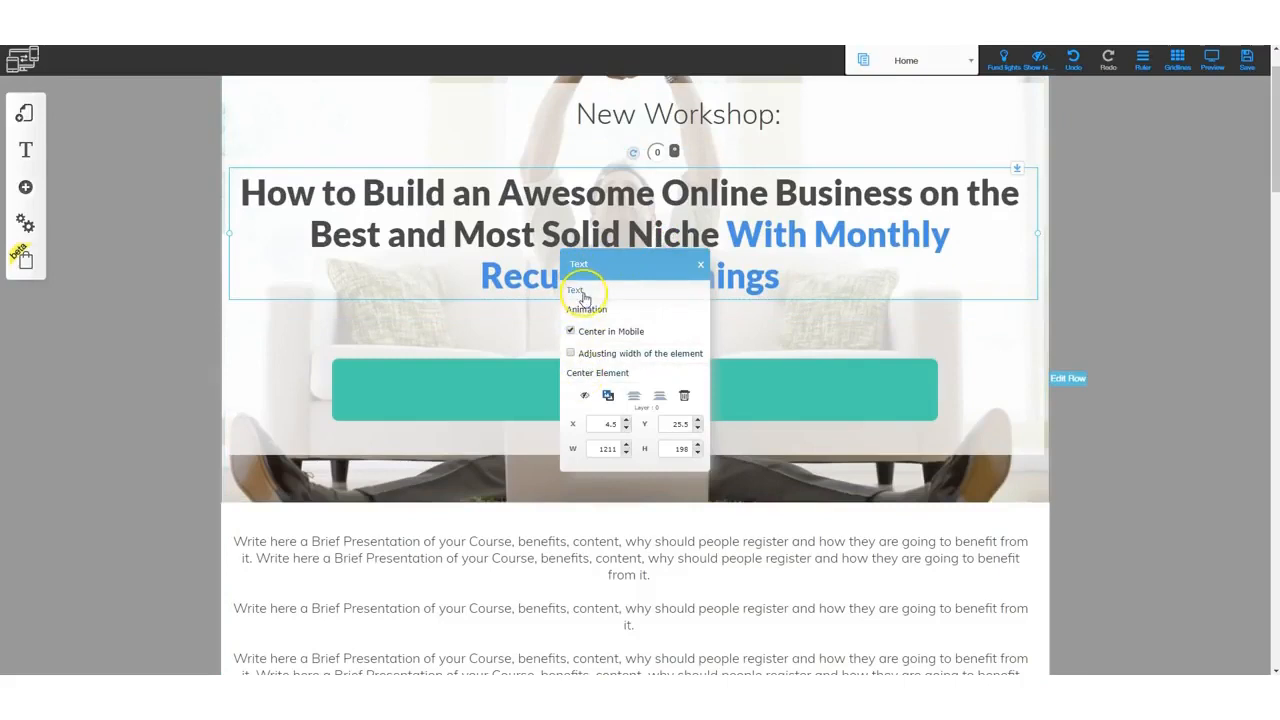
mouse_move(674, 219)
left_mouse_down()
mouse_move(737, 214)
mouse_move(677, 251)
mouse_move(700, 206)
mouse_move(742, 220)
mouse_move(682, 218)
left_mouse_up()
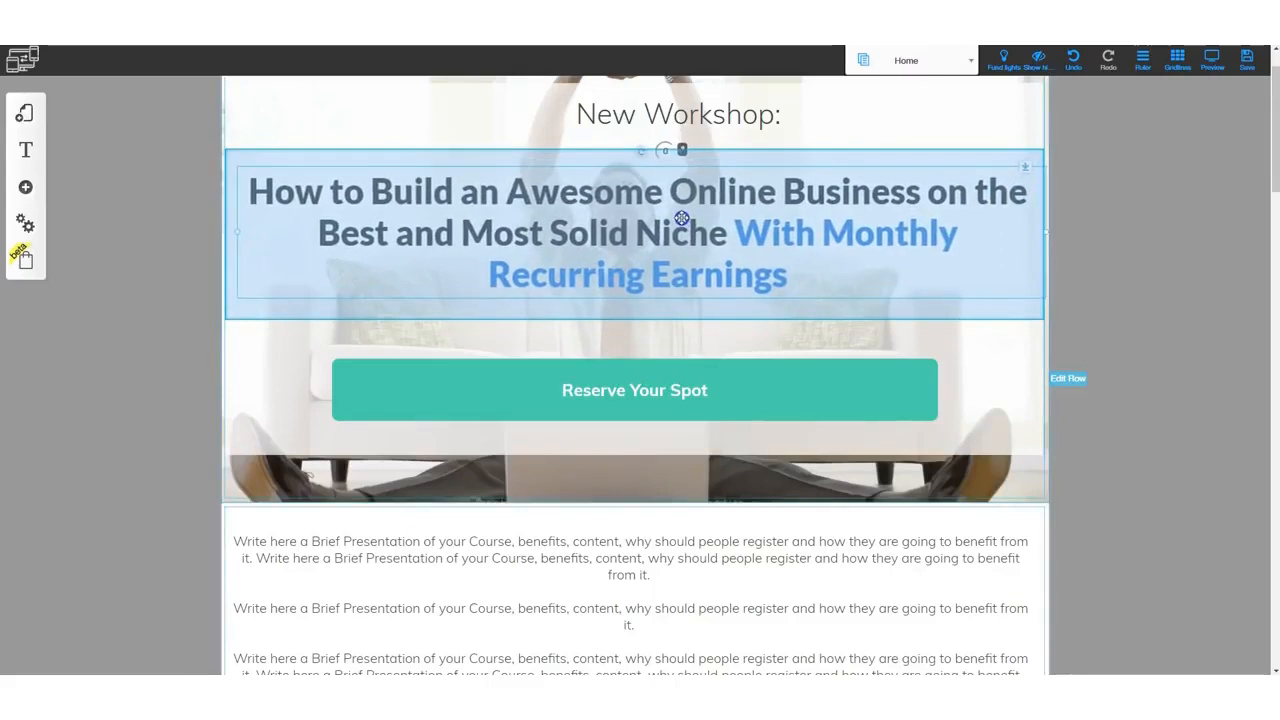
- Shift the Reserve Your Spot button slightly right and close its settings
scroll(660, 300, "down", 1)
left_click(651, 320)
mouse_move(646, 327)
left_mouse_down()
mouse_move(706, 326)
mouse_move(644, 327)
mouse_move(705, 325)
mouse_move(663, 331)
left_mouse_up()
left_click(664, 331)
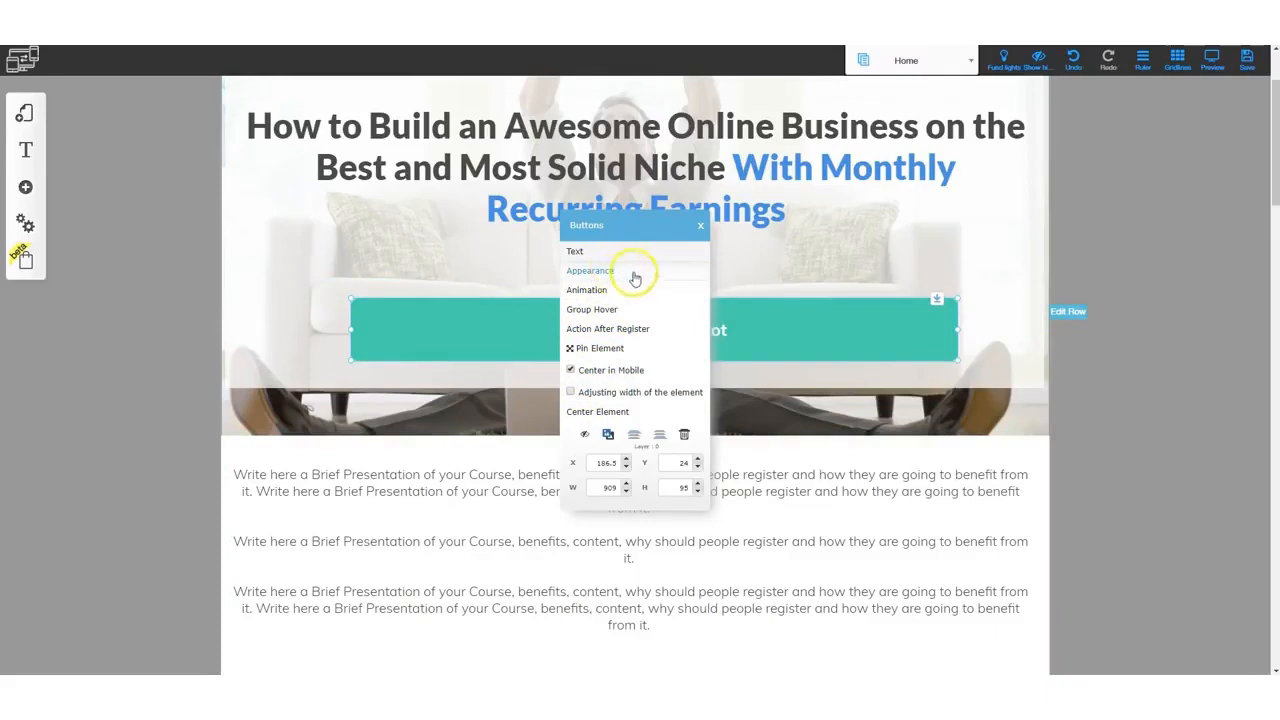
left_click(700, 225)
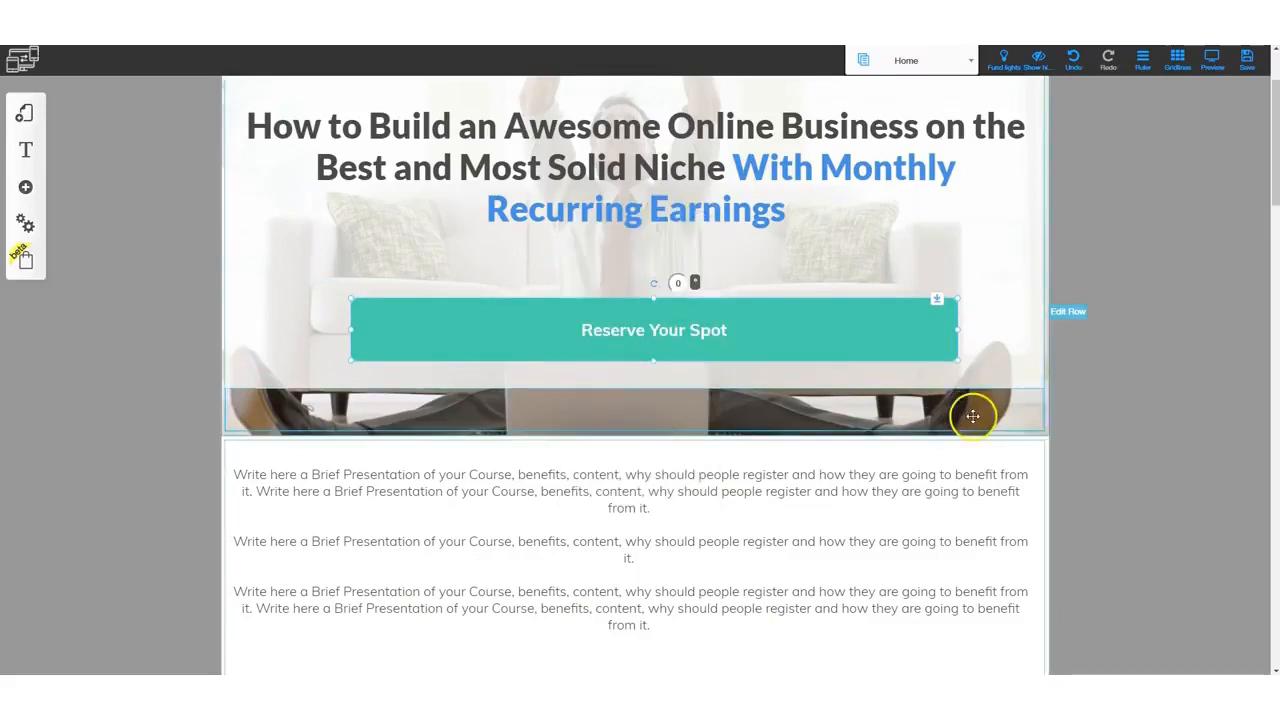
- Examine the header row's configuration, background setting options and column configuration
scroll(971, 420, "up", 2)
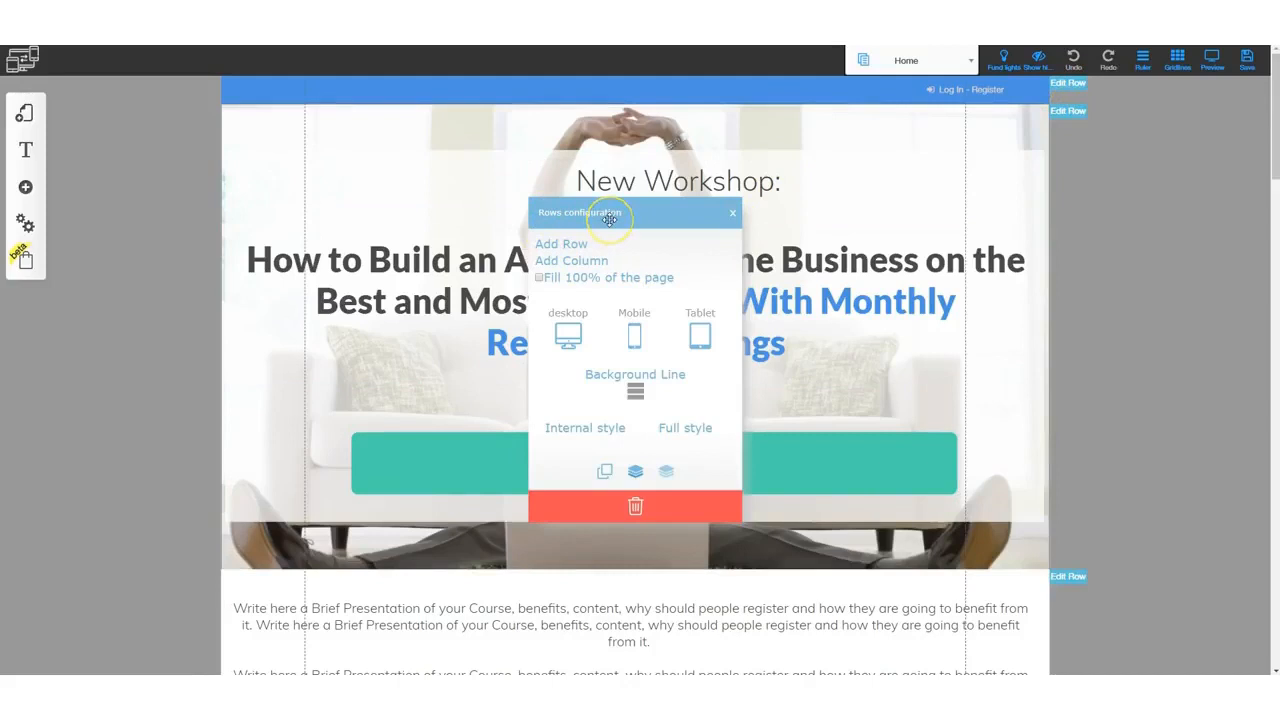
left_click(567, 336)
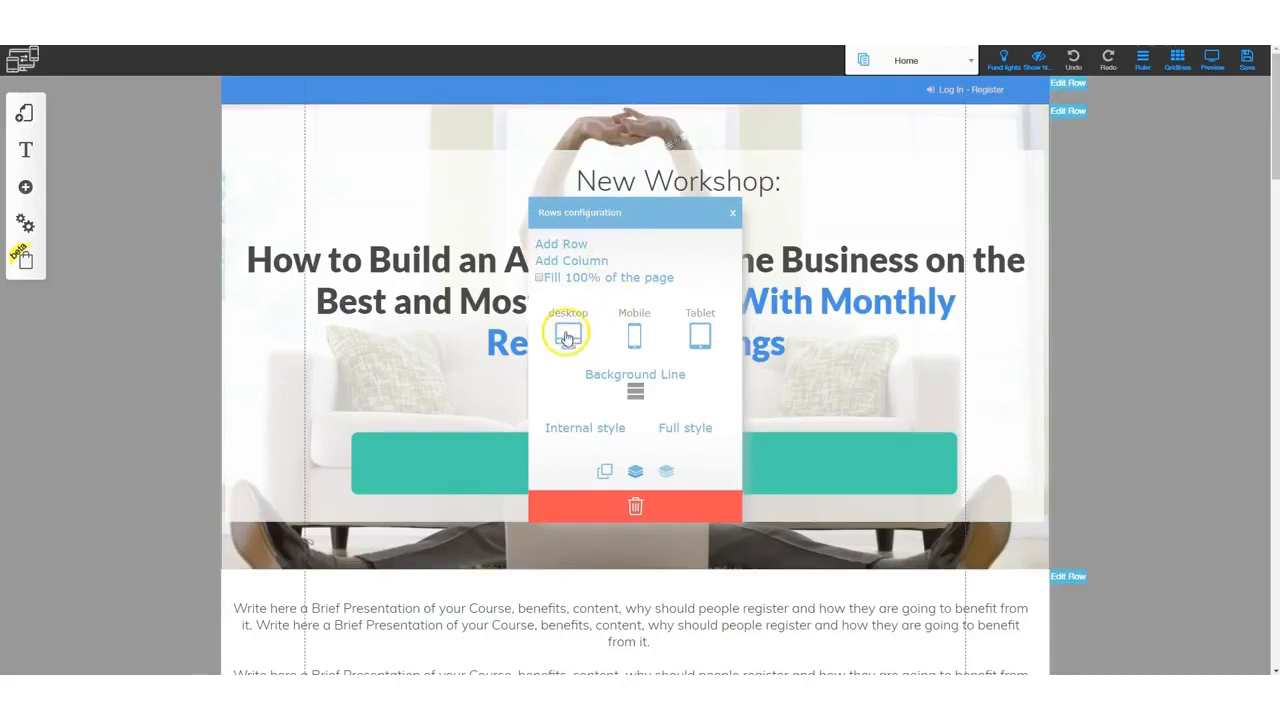
left_click(634, 337)
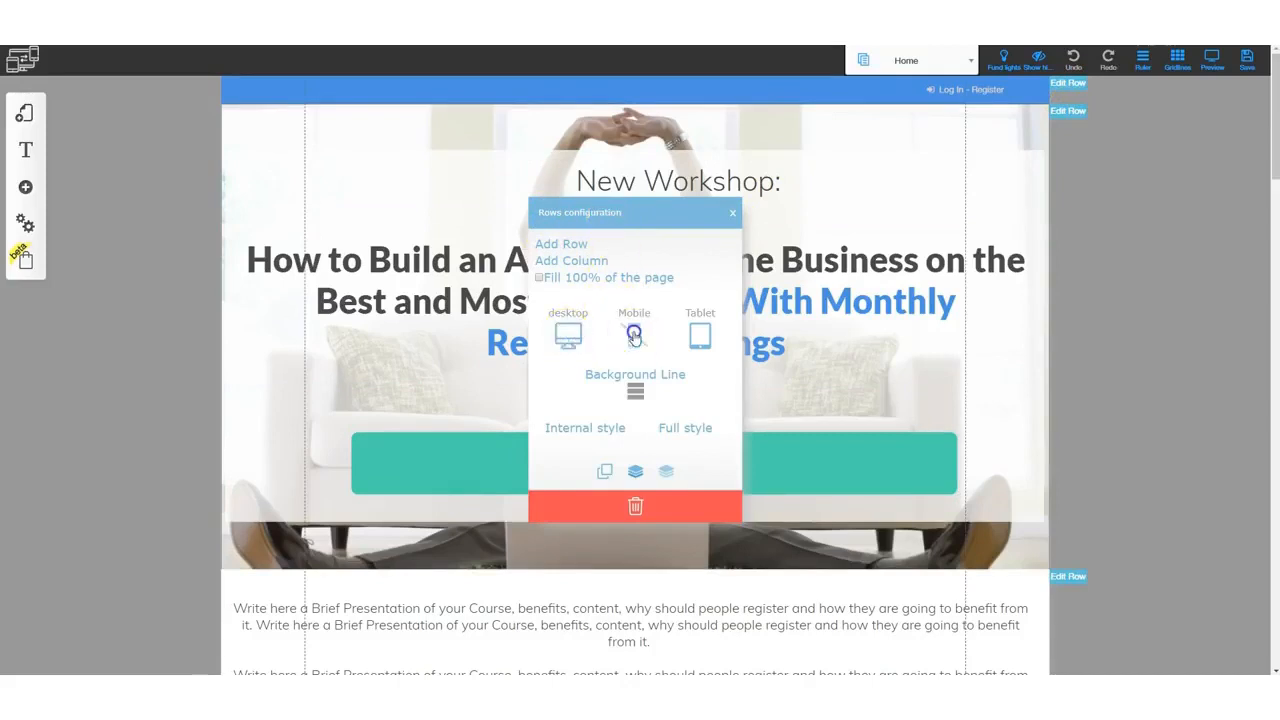
left_click(699, 335)
left_click(638, 393)
left_click(628, 392)
left_click(608, 262)
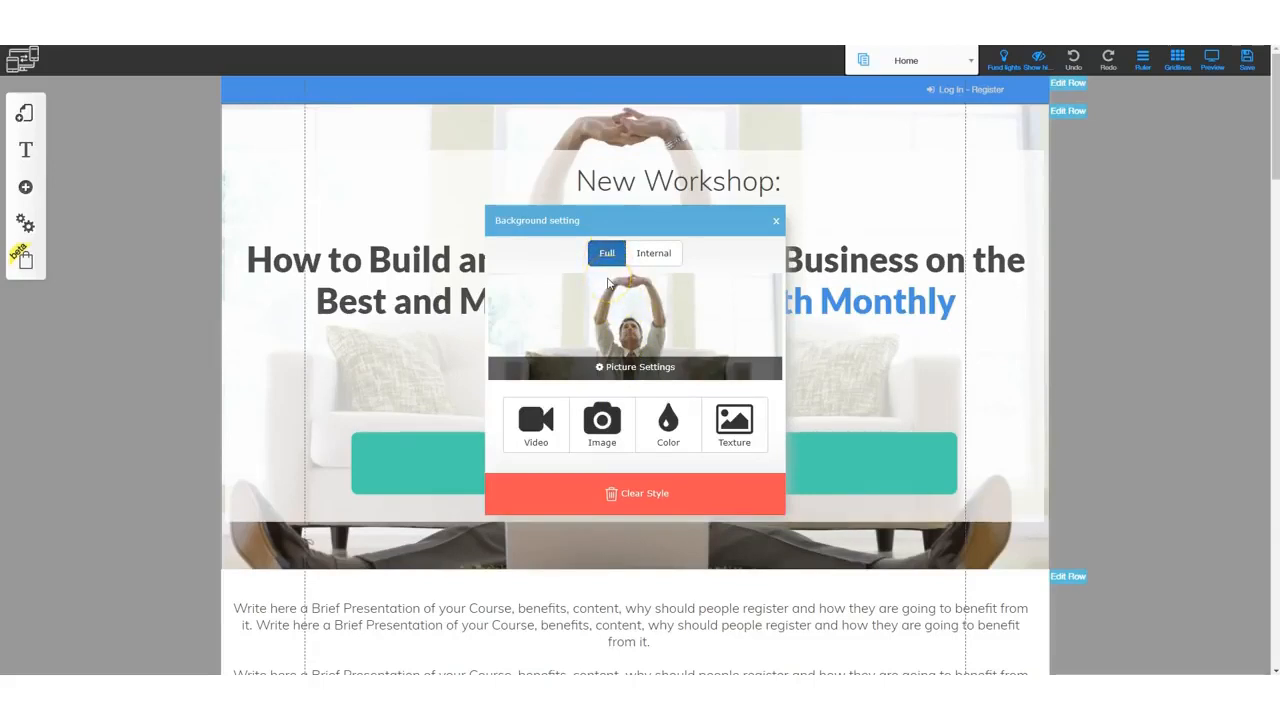
left_click(606, 256)
left_click(528, 424)
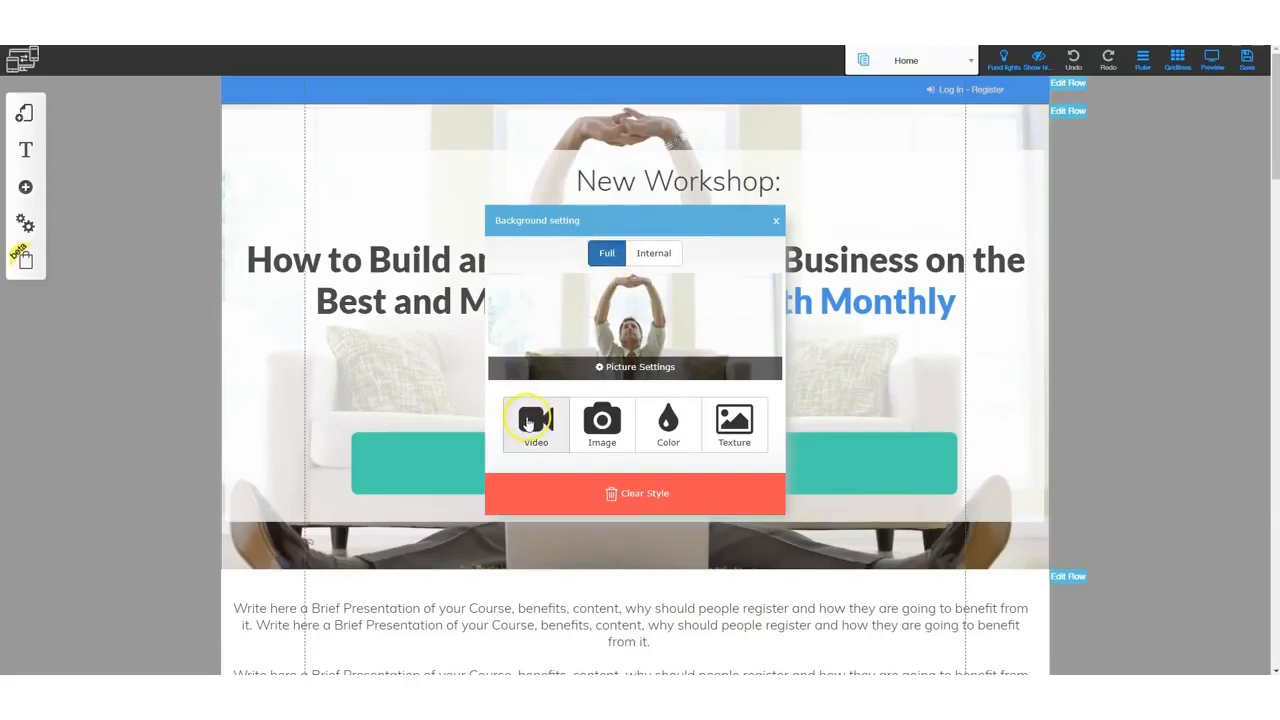
left_click(602, 430)
left_click(534, 423)
left_click(571, 432)
left_click(666, 424)
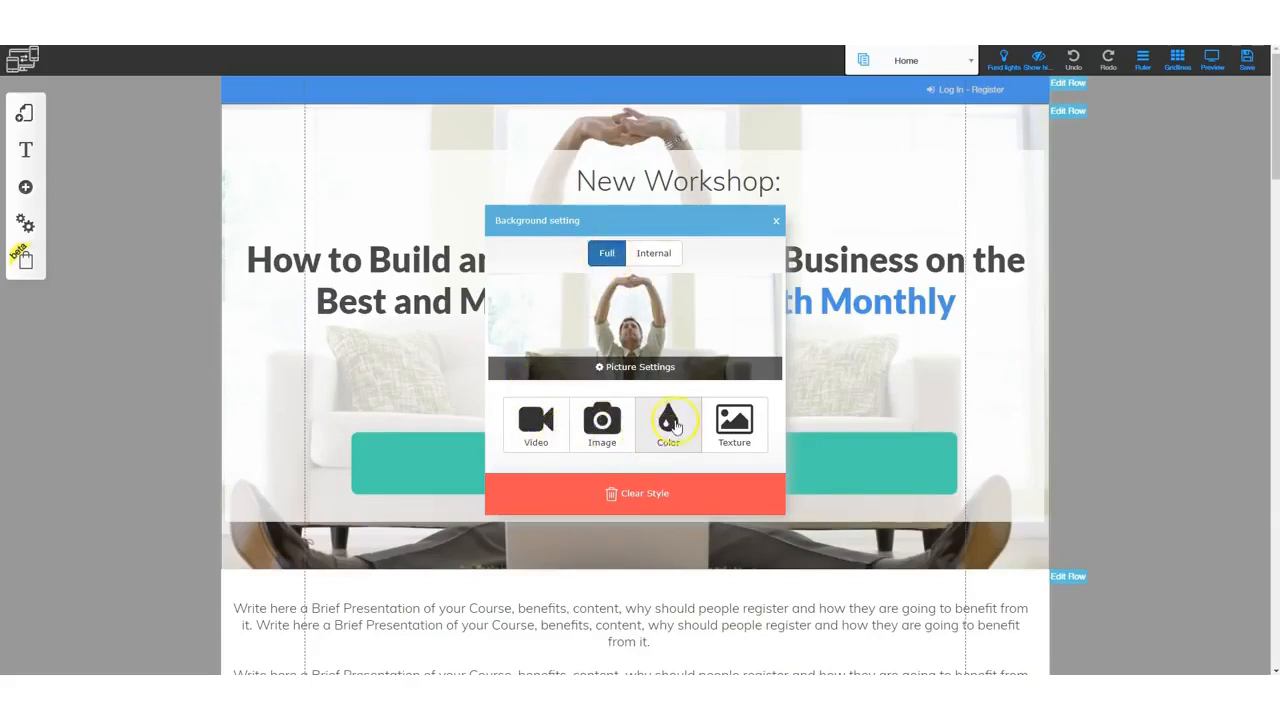
left_click(734, 428)
left_click(776, 221)
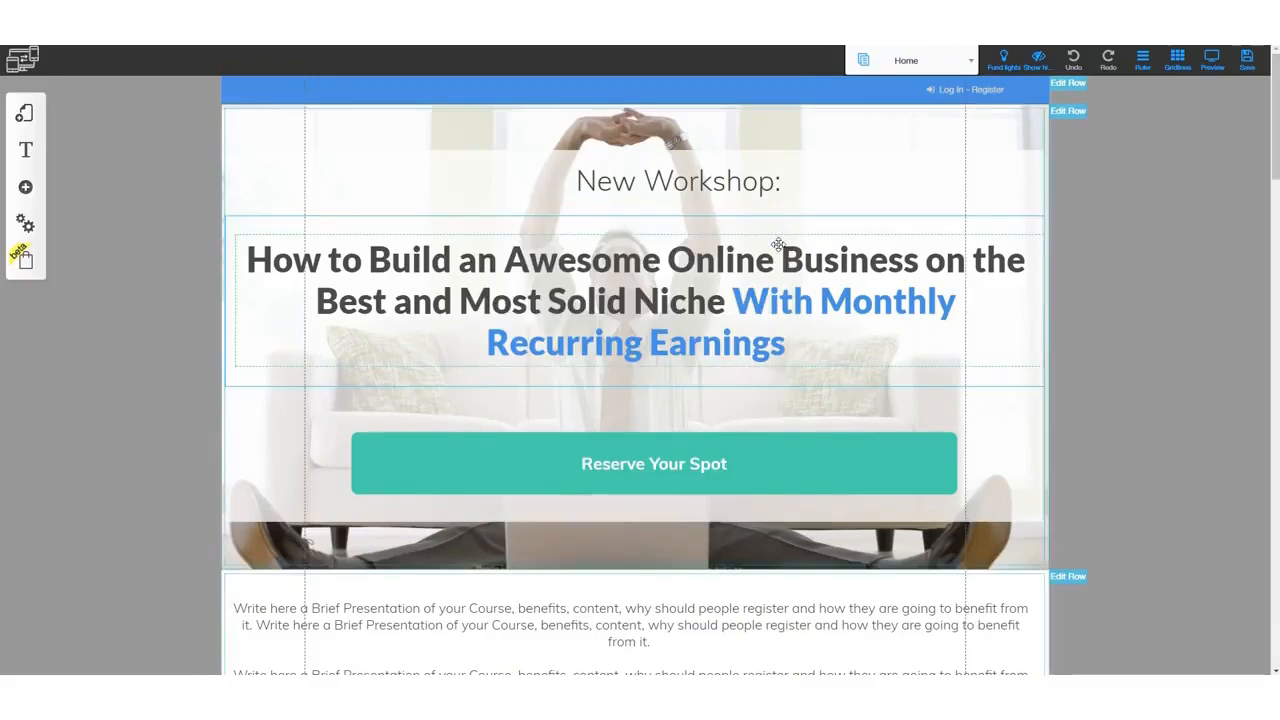
left_click(797, 149)
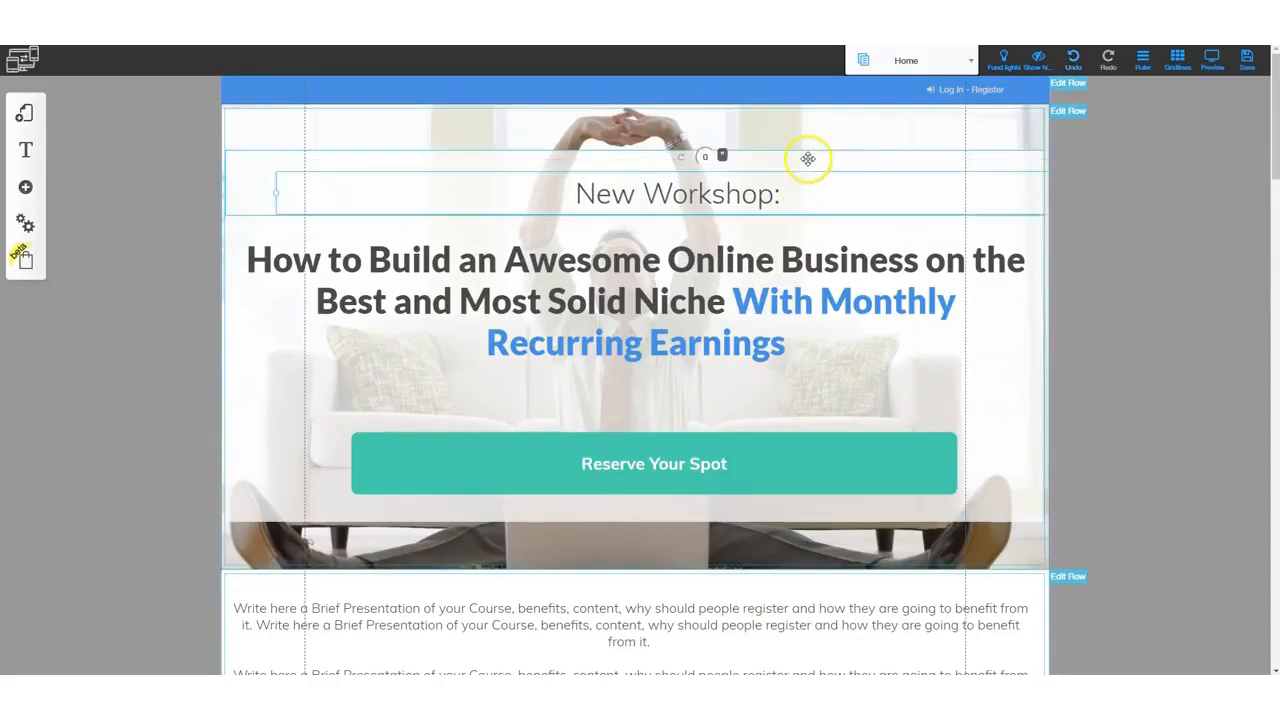
left_click(806, 158)
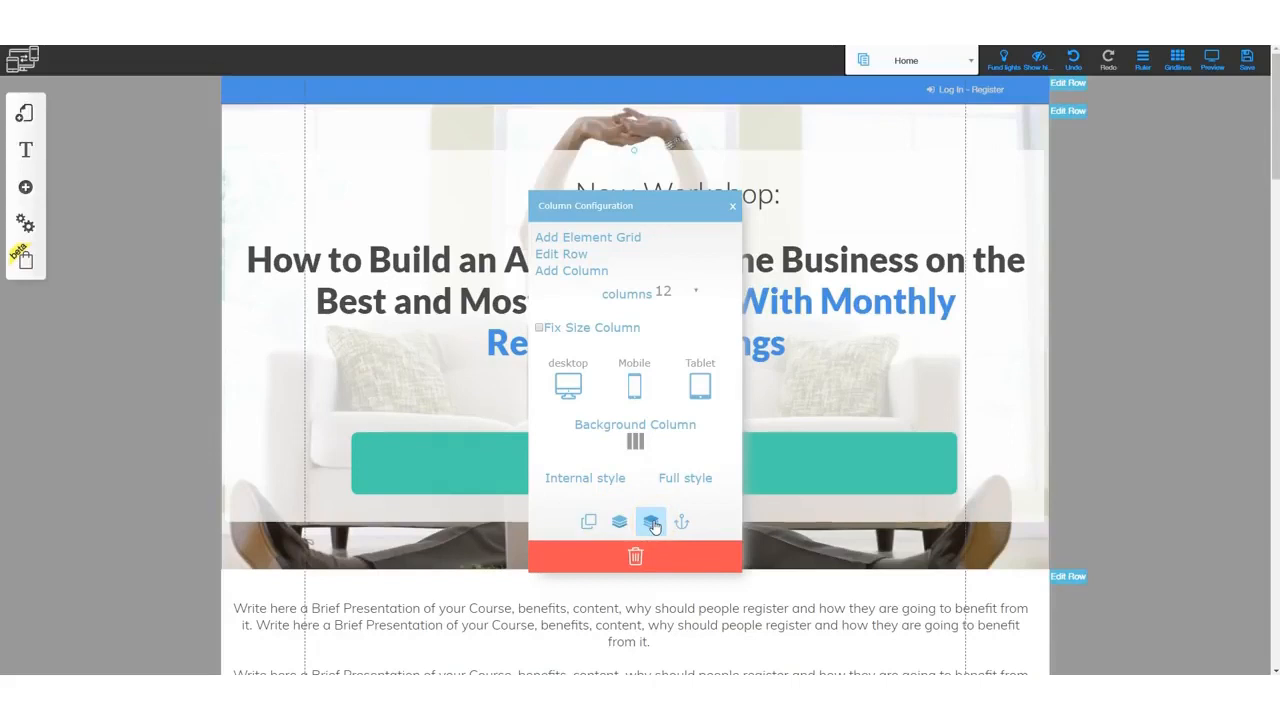
left_click(772, 347)
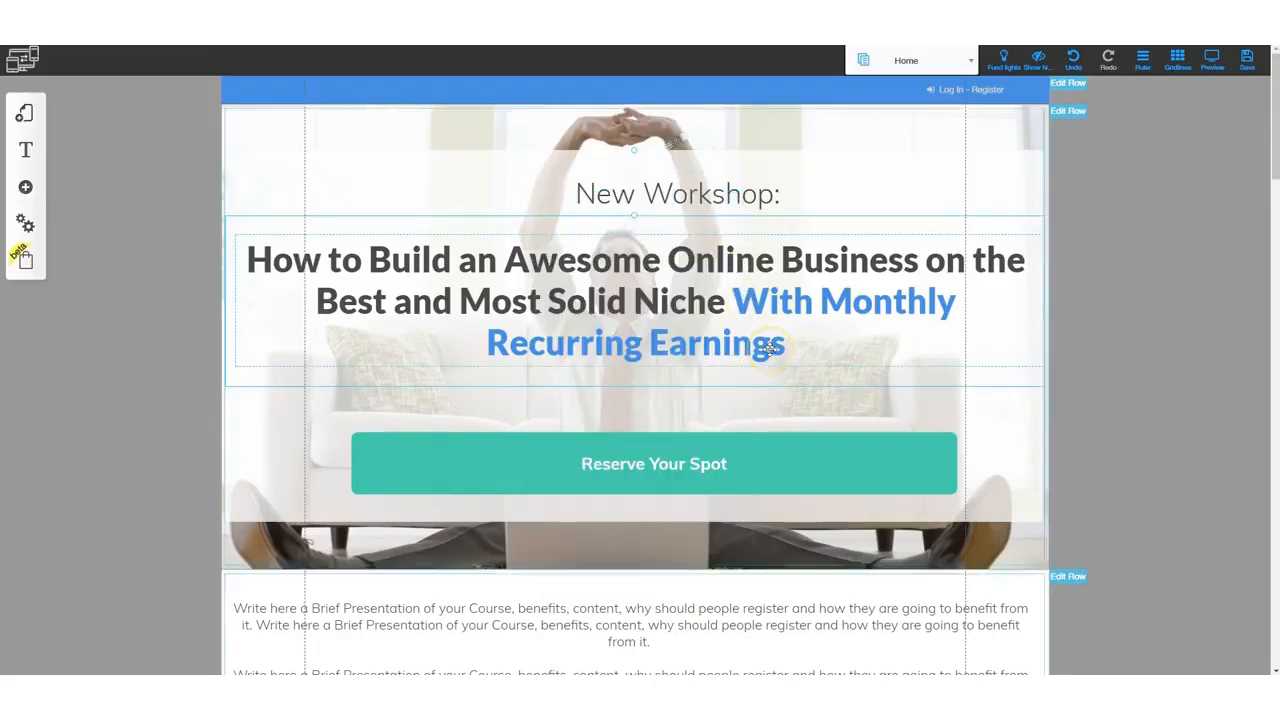
- Preview the page and narrow the browser window to check the layout at a smaller width
left_click(30, 110)
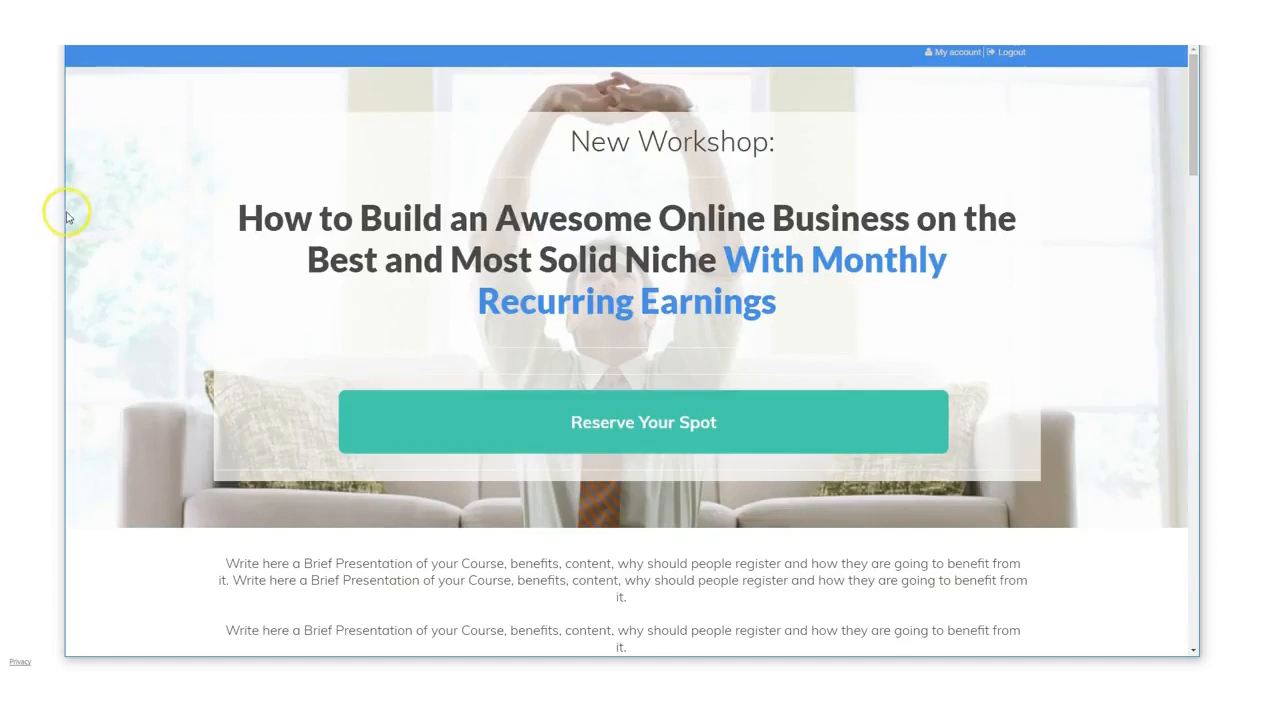
left_click_drag(62, 216, 400, 274)
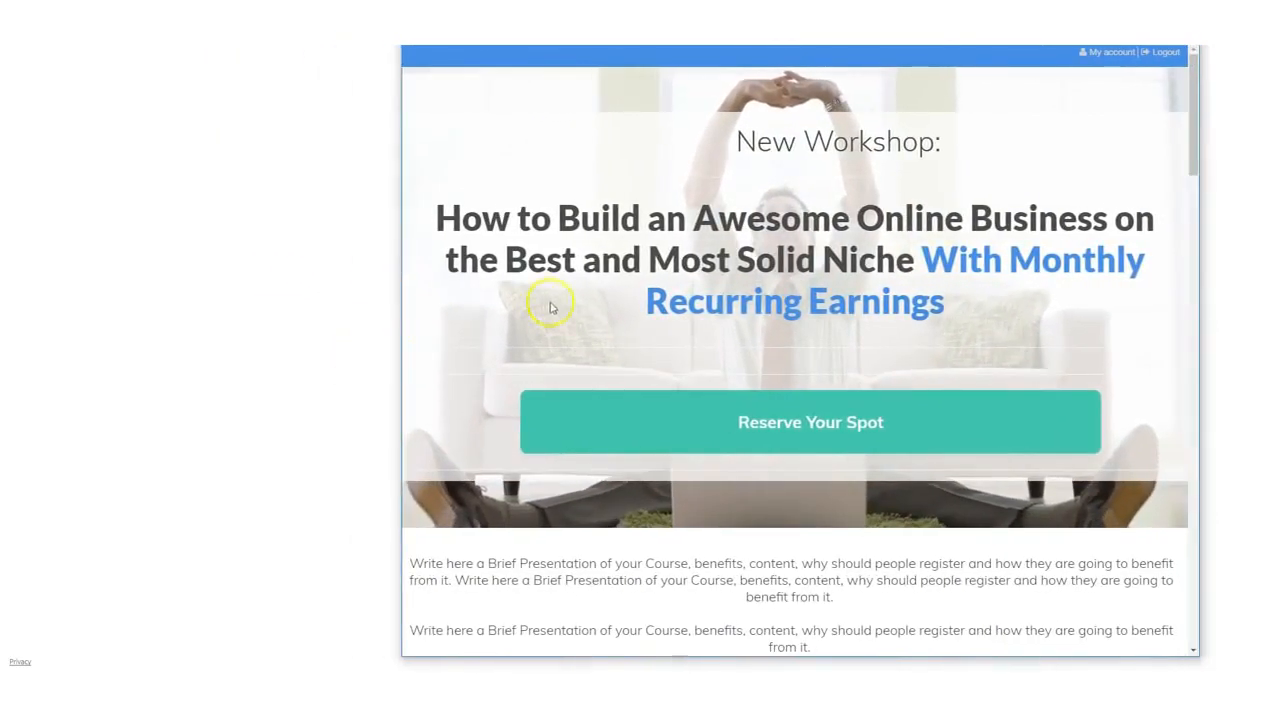
scroll(680, 397, "down", 4)
scroll(699, 460, "down", 5)
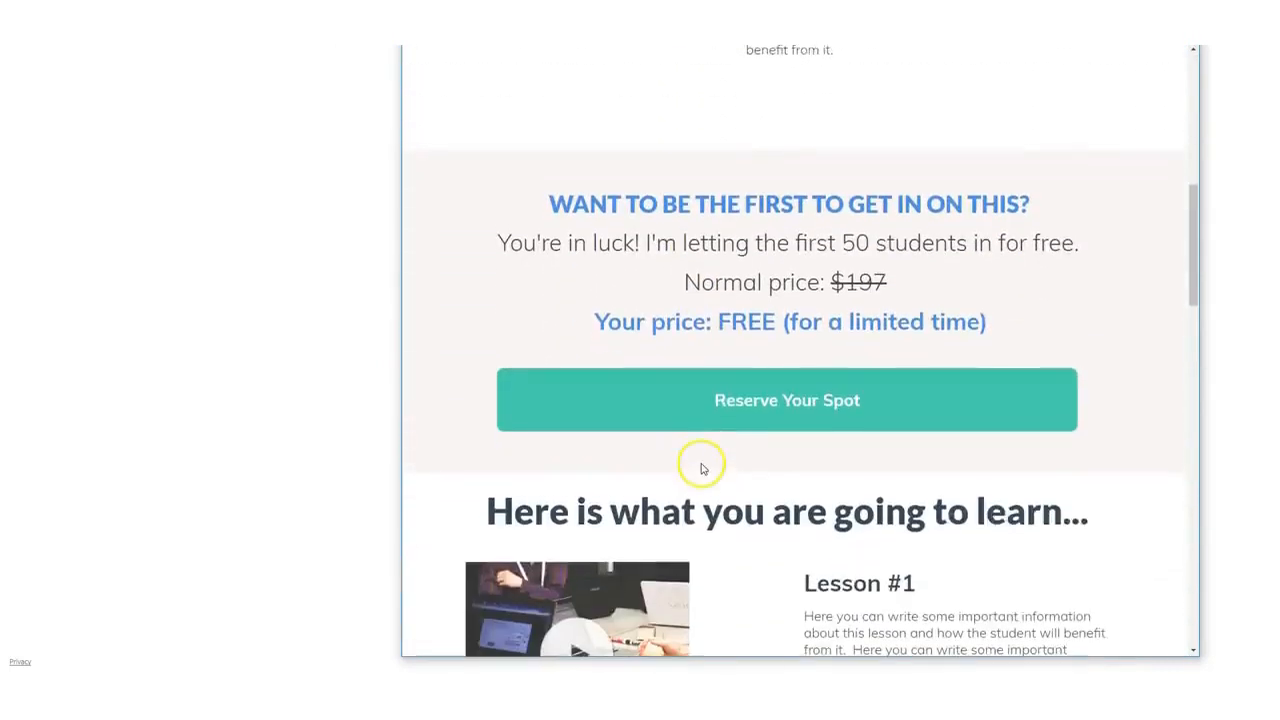
scroll(720, 323, "up", 3)
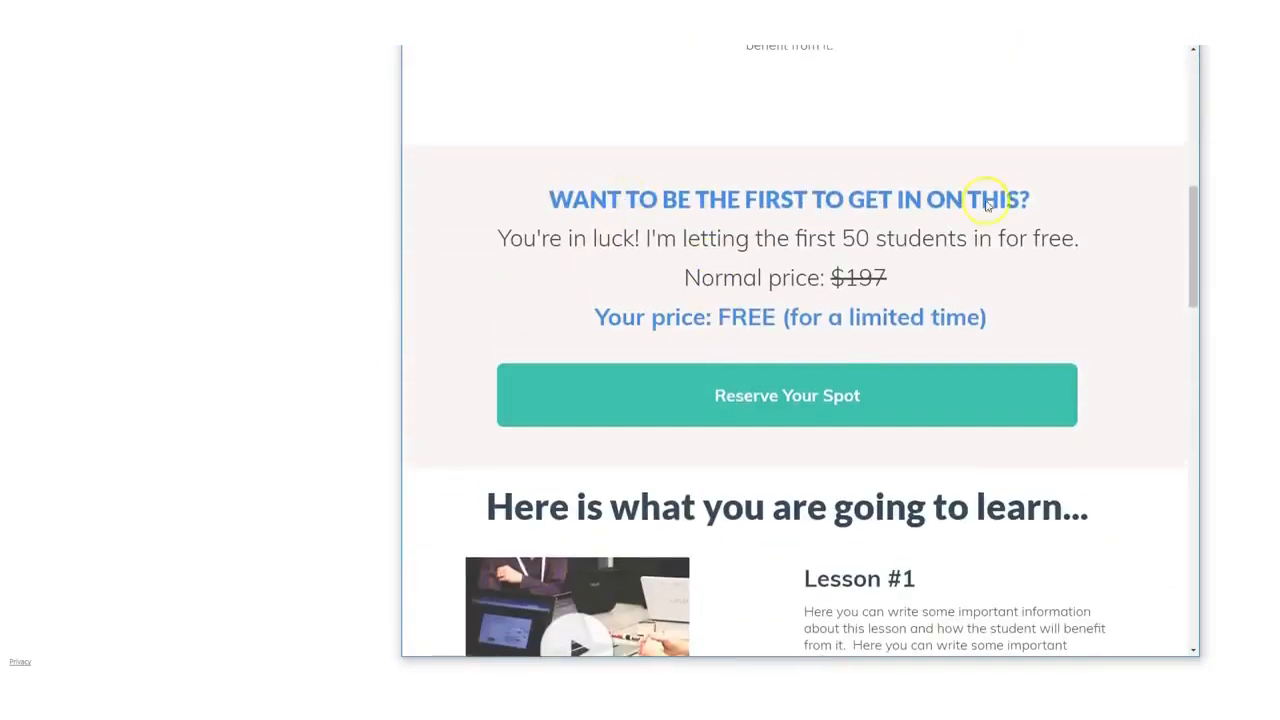
scroll(734, 490, "down", 3)
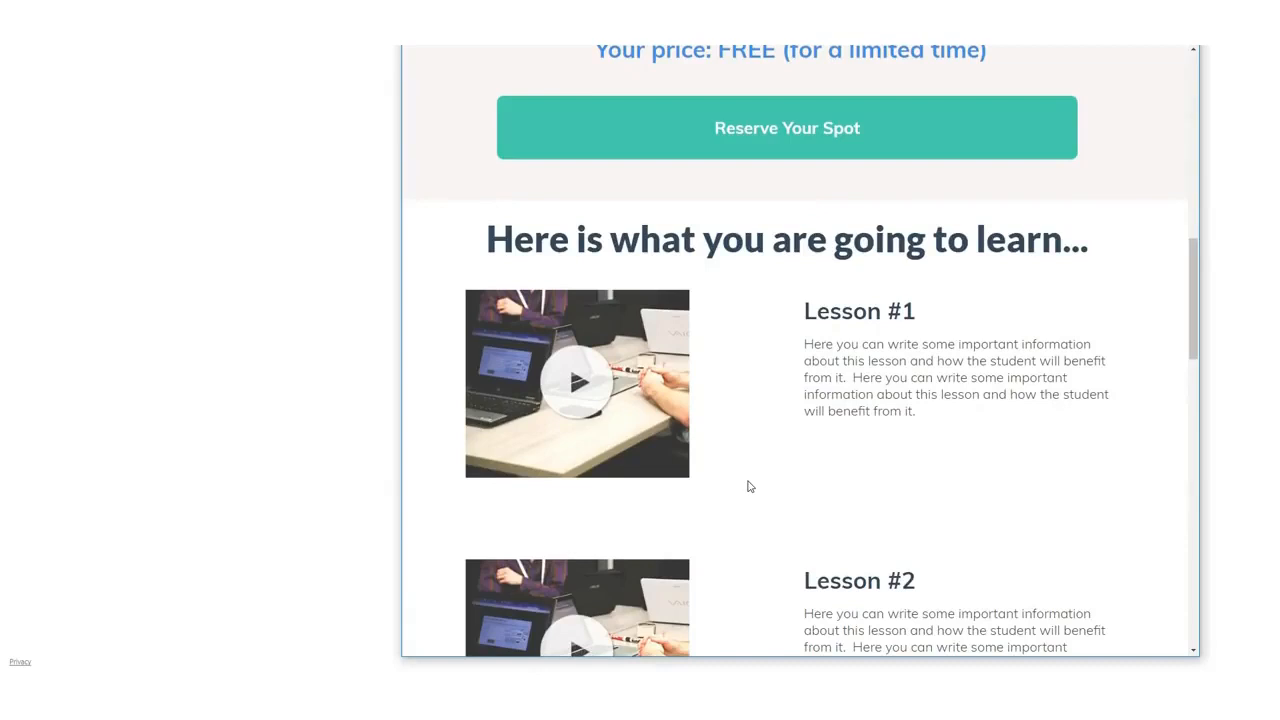
scroll(694, 286, "up", 5)
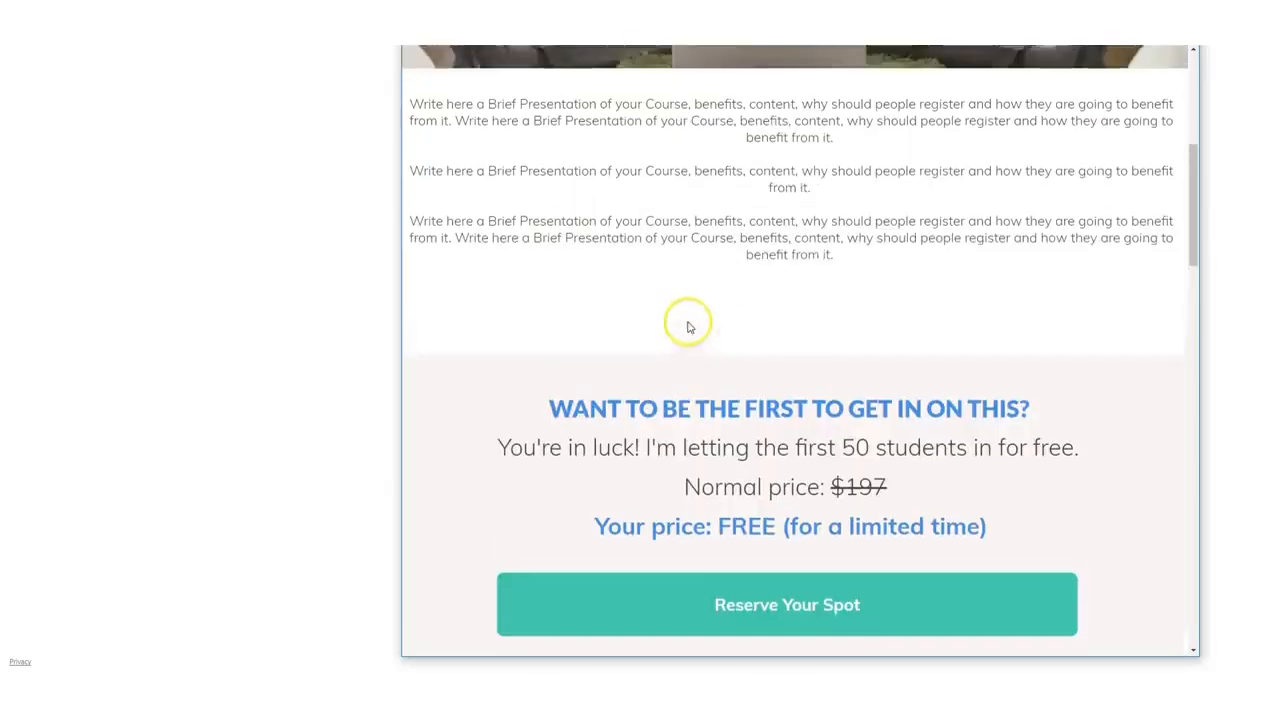
scroll(688, 327, "up", 5)
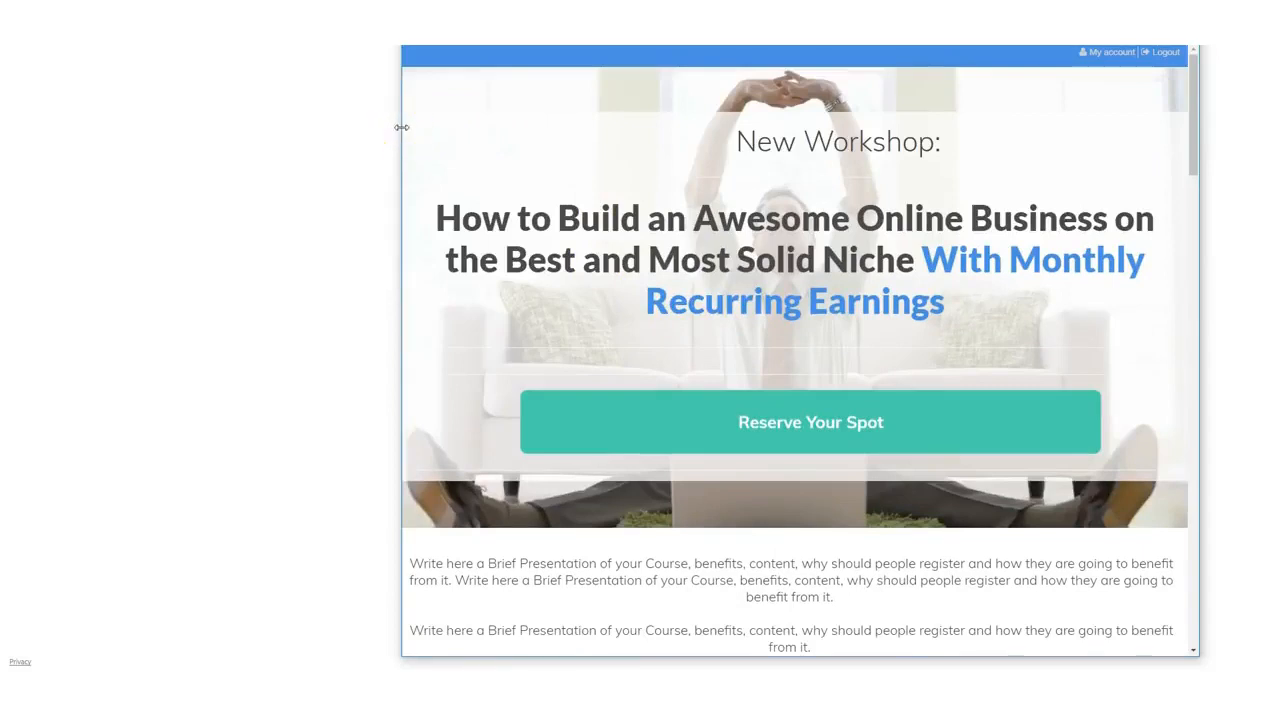
- Narrow the preview window to about tablet width and scroll through the page sections
left_click_drag(401, 127, 445, 134)
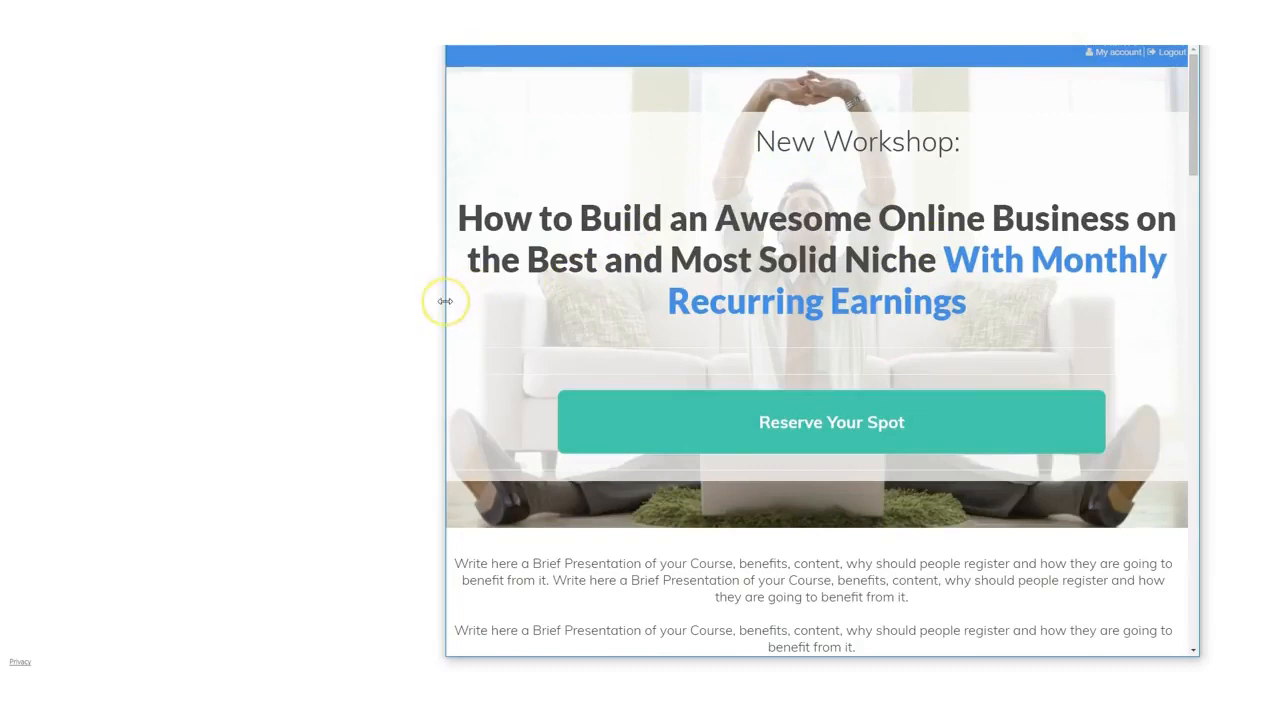
left_click_drag(445, 301, 730, 315)
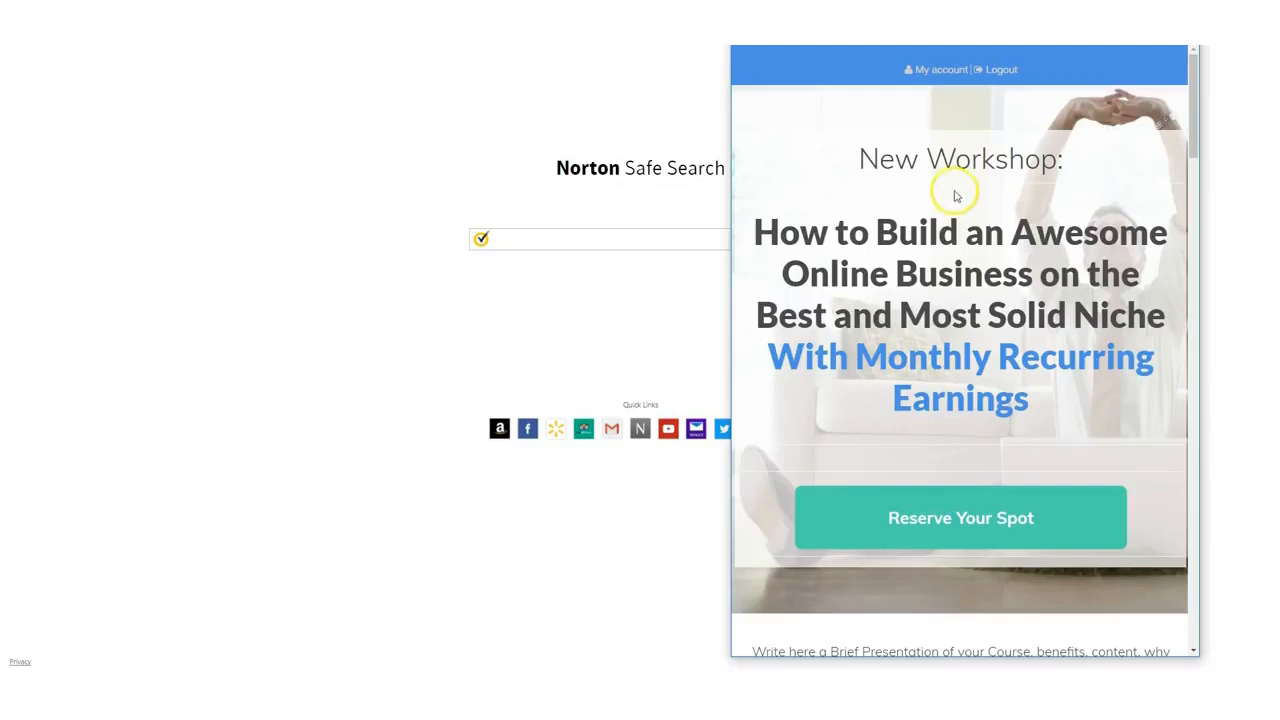
scroll(965, 300, "down", 3)
scroll(970, 360, "down", 6)
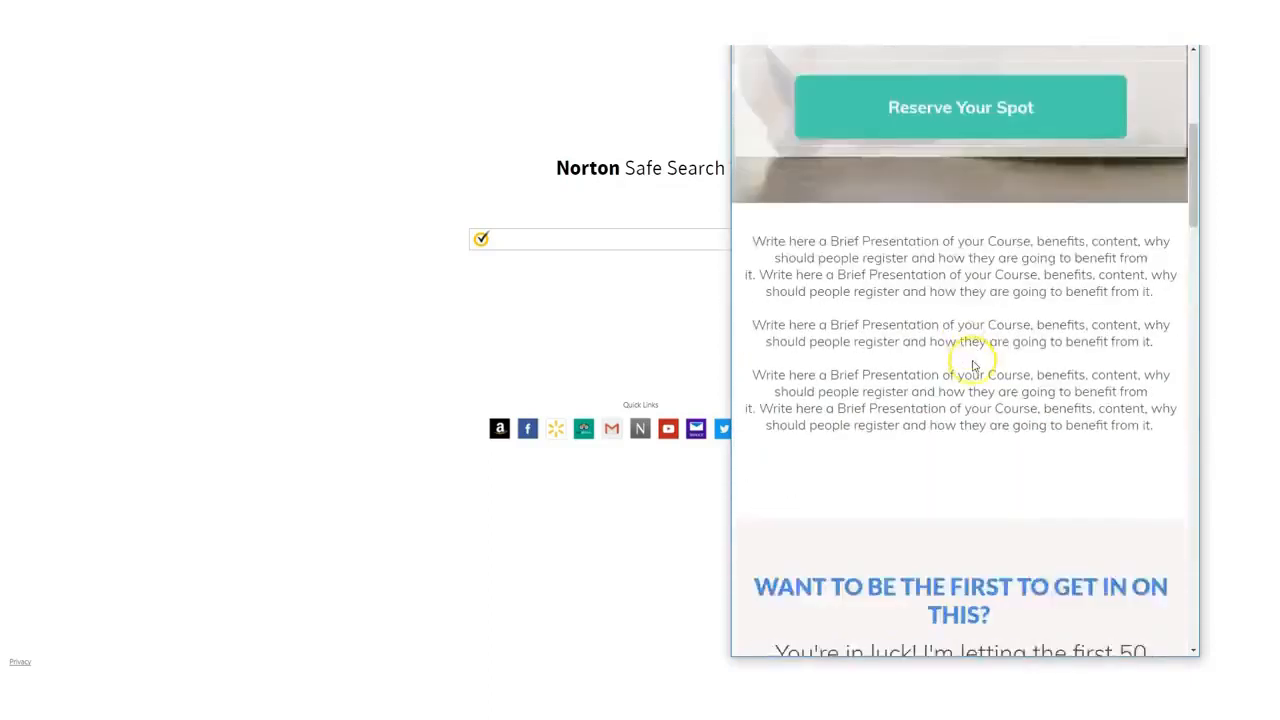
scroll(976, 410, "down", 1)
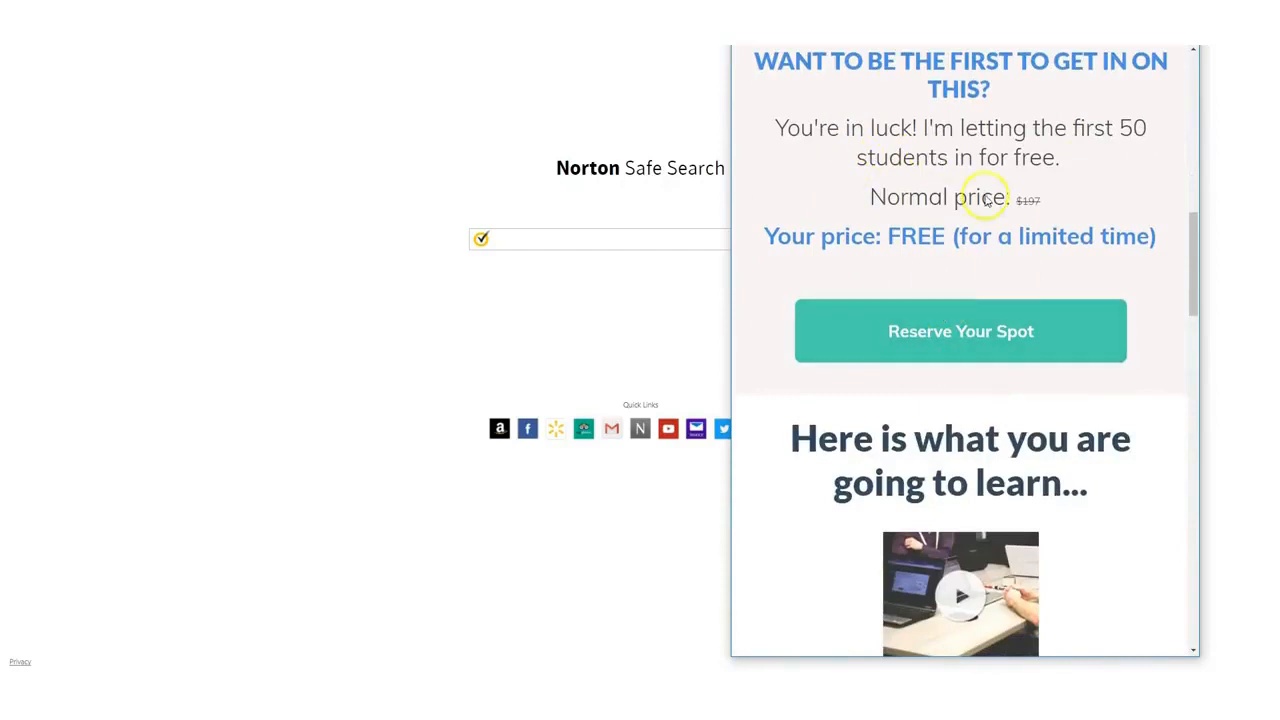
scroll(942, 438, "down", 2)
scroll(942, 438, "down", 1)
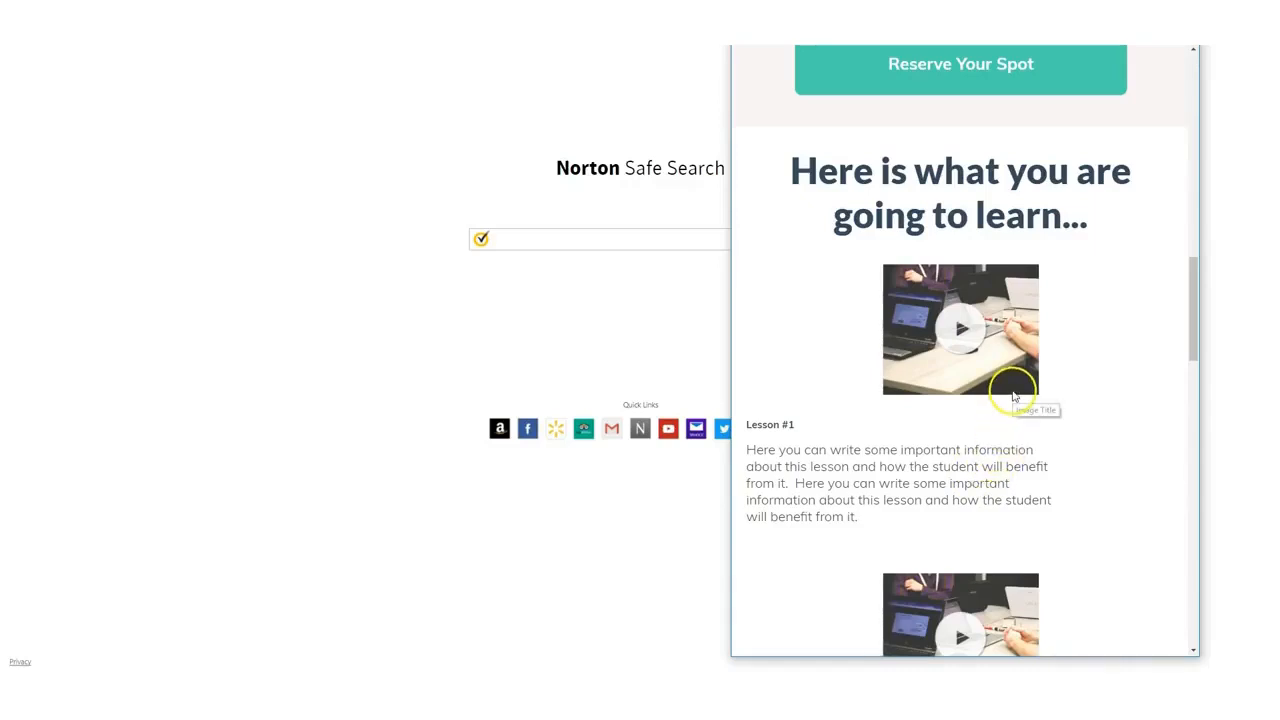
scroll(1008, 400, "up", 1)
scroll(1012, 398, "up", 10)
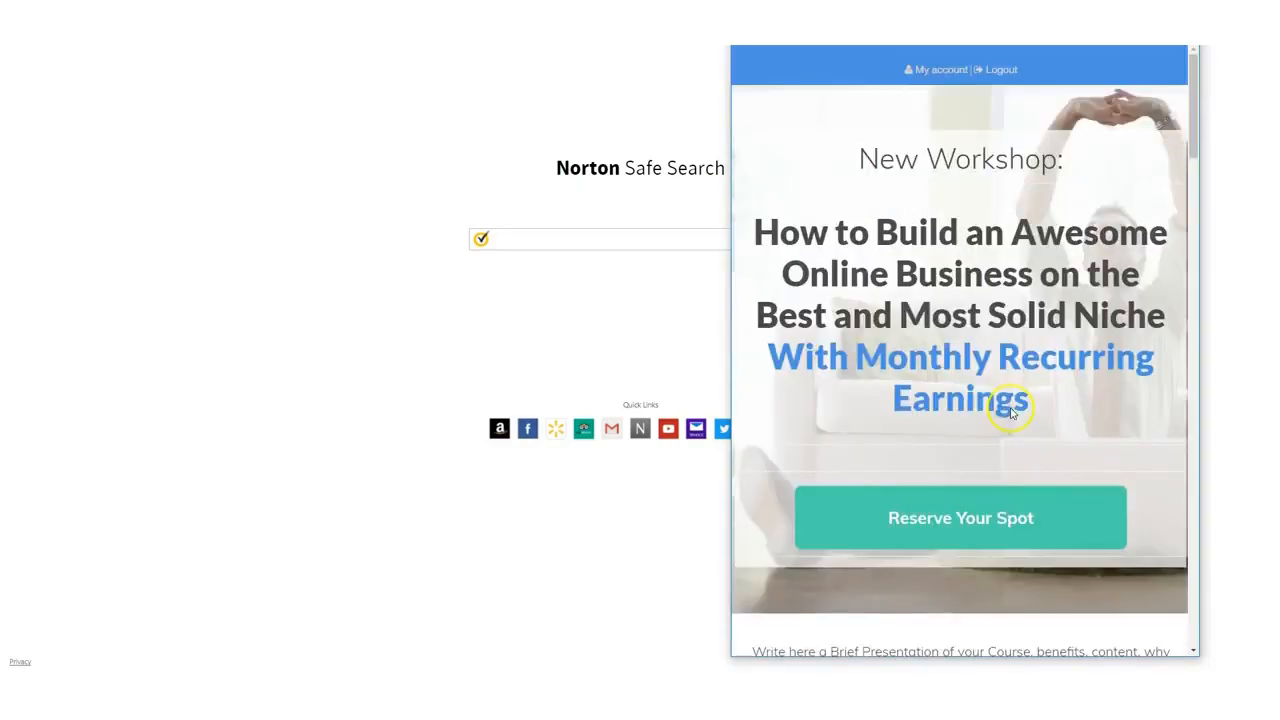
- Shrink the preview window to about phone width and scroll through the page sections
left_click_drag(731, 242, 924, 251)
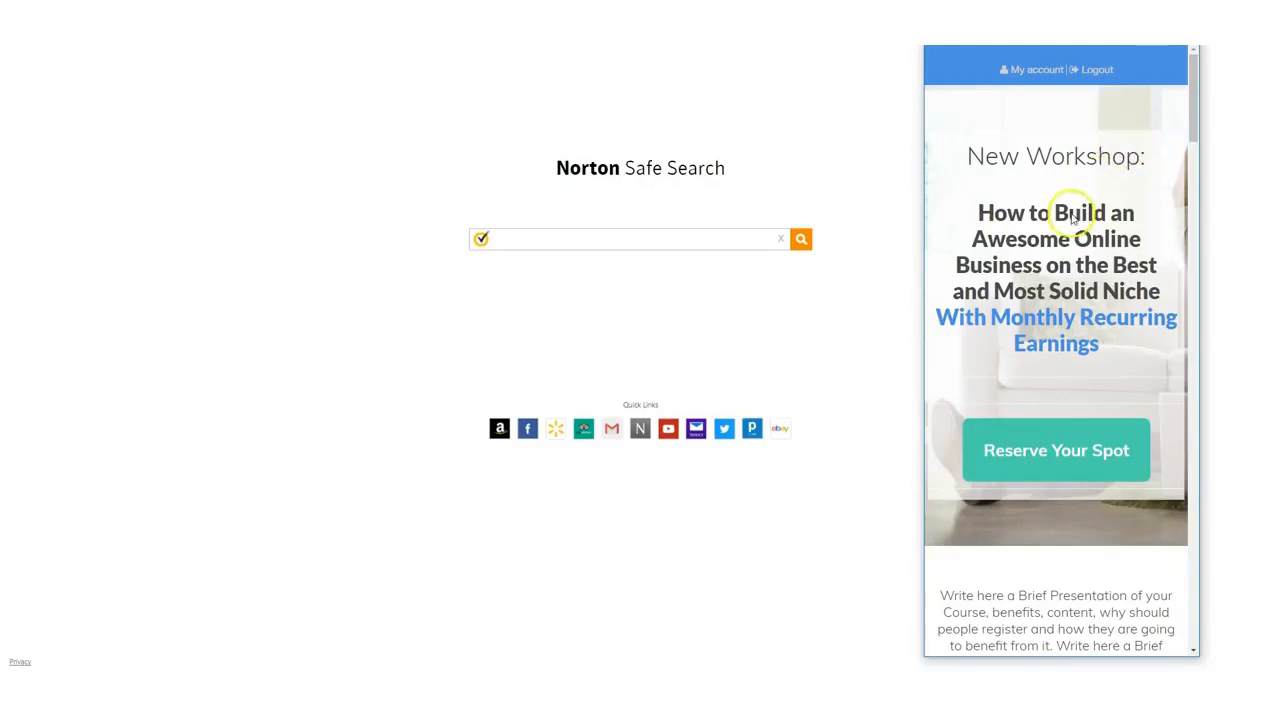
scroll(1077, 340, "down", 5)
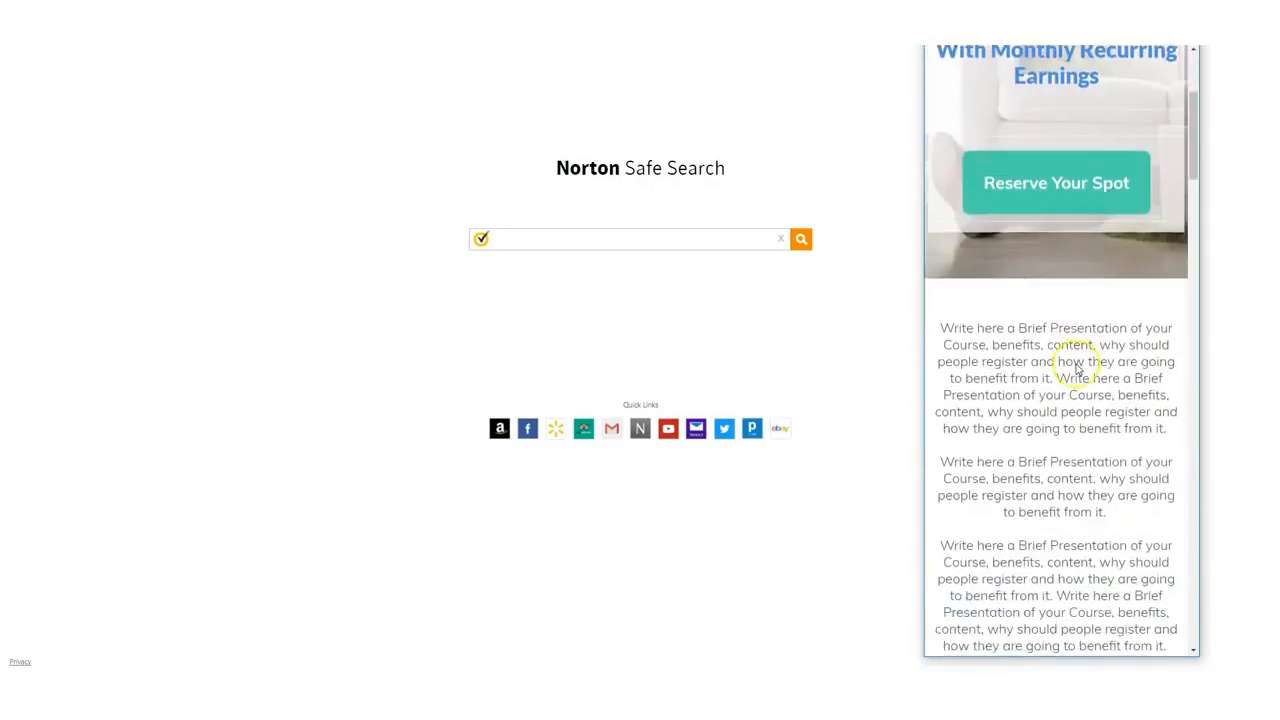
scroll(1077, 370, "down", 1)
scroll(1060, 340, "up", 4)
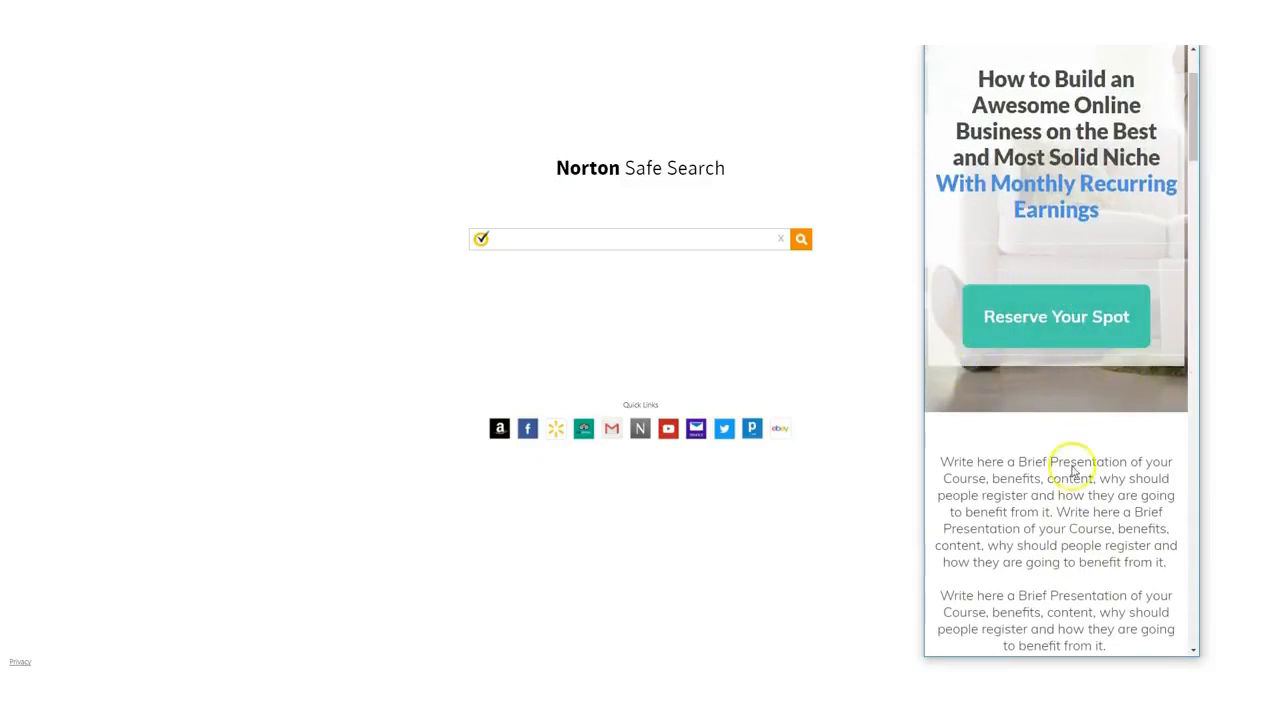
scroll(1073, 470, "down", 10)
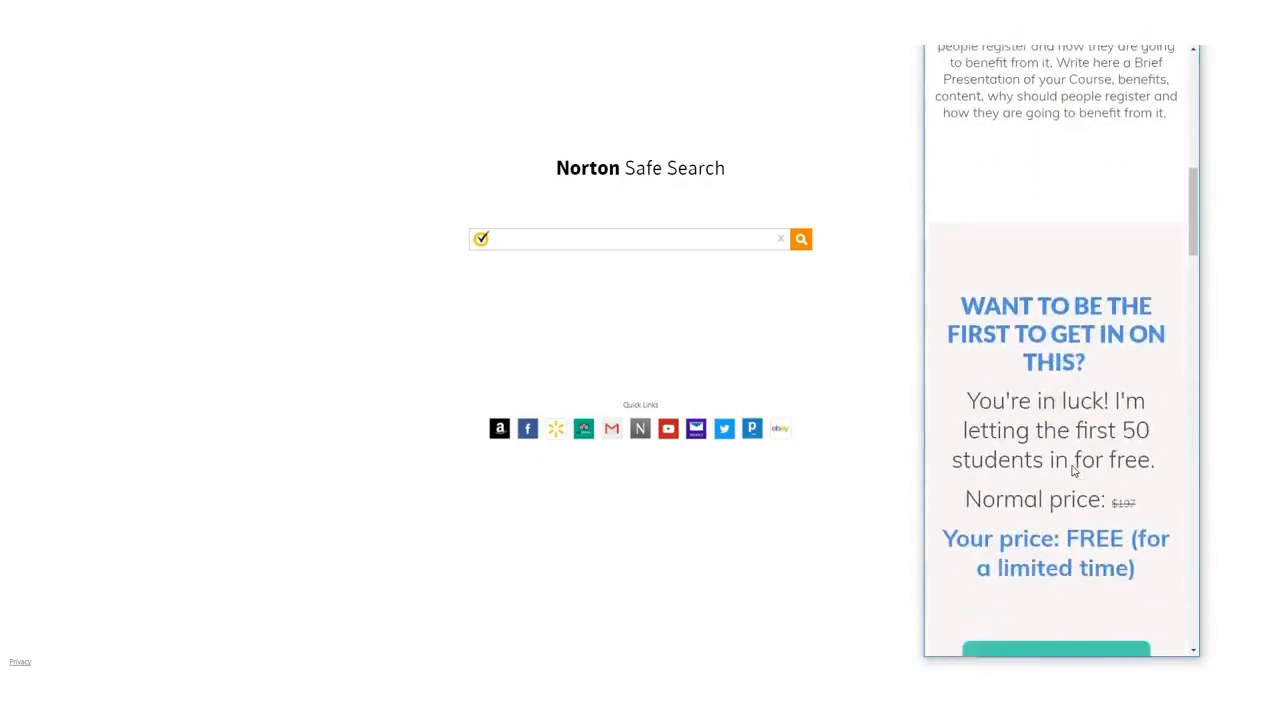
scroll(1073, 470, "down", 8)
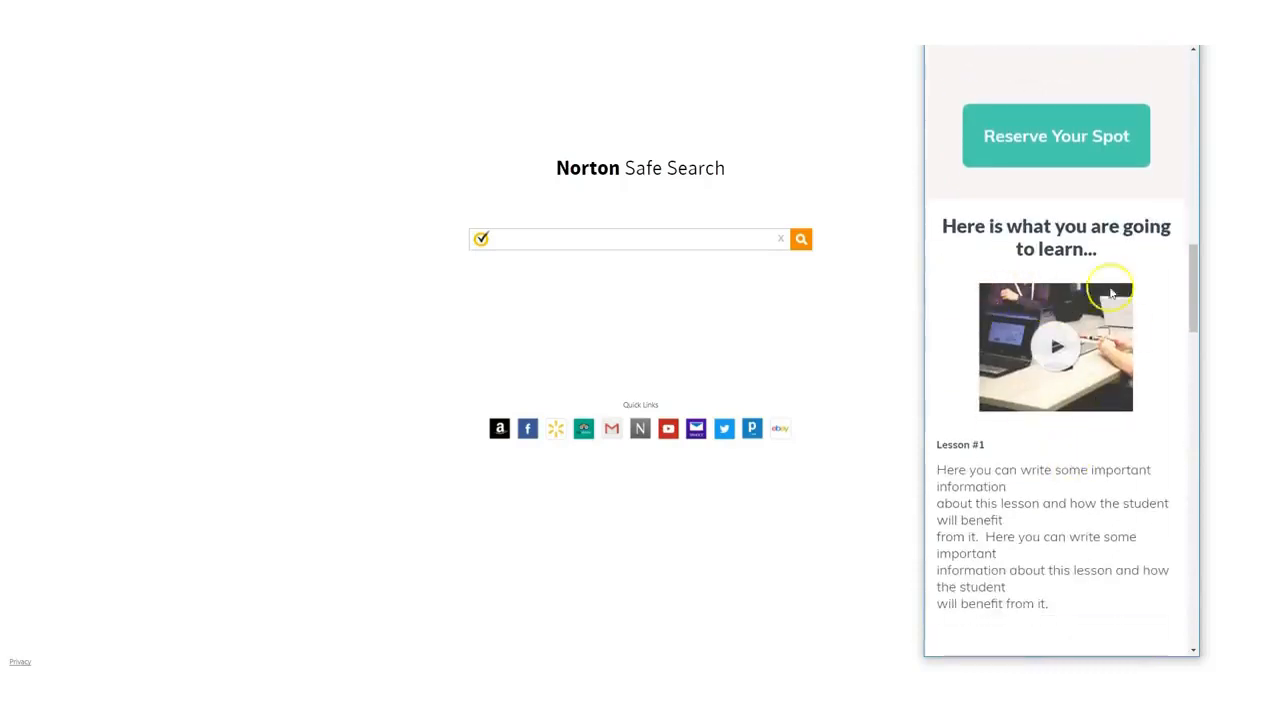